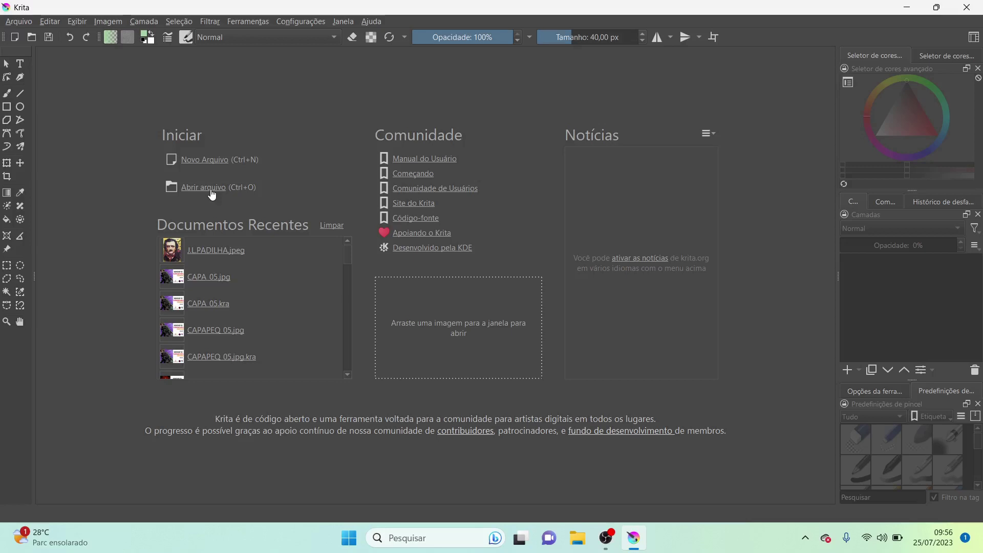
- Start a new document with the A3 (300 ppi) preset and show its width and height in centimetres
left_click(211, 163)
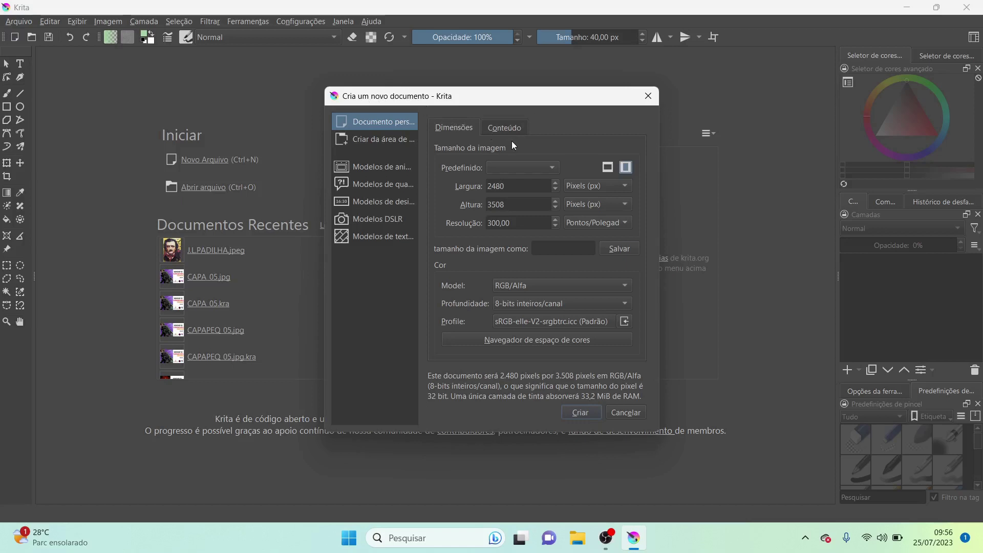
left_click(525, 167)
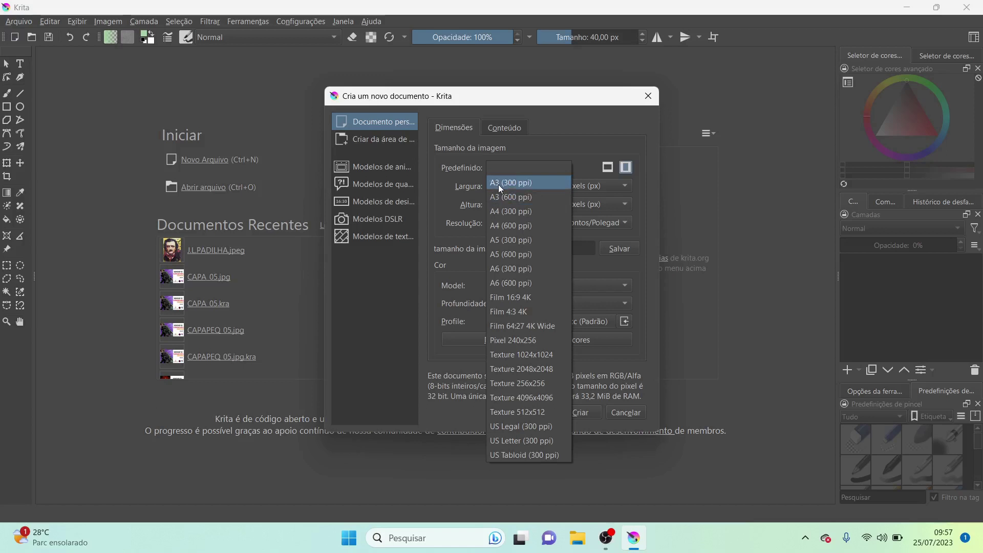
left_click(499, 184)
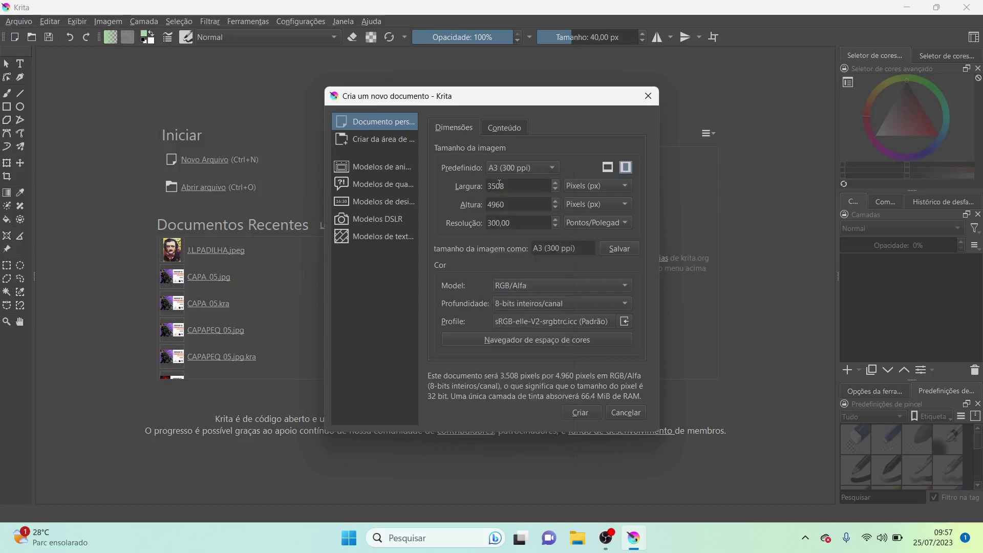
left_click(589, 186)
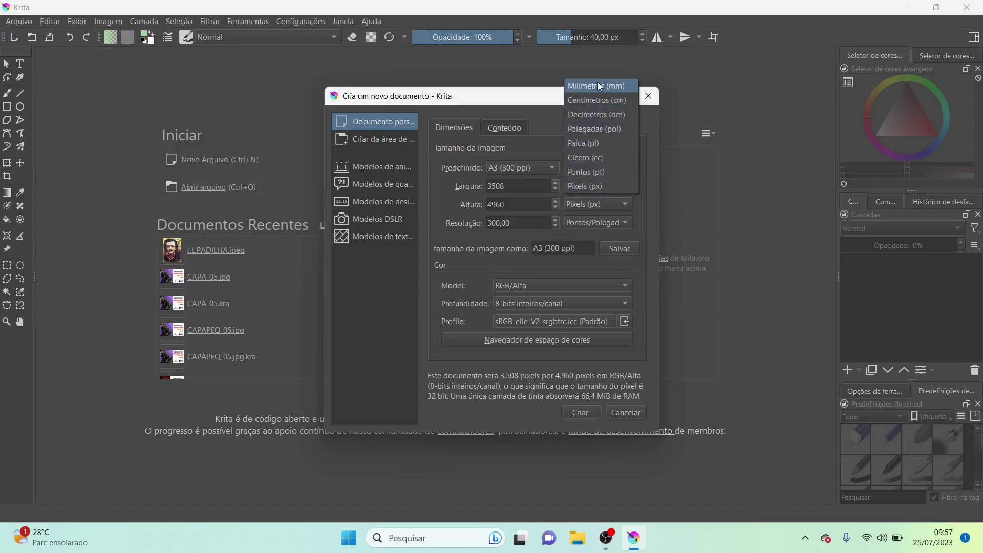
left_click(593, 101)
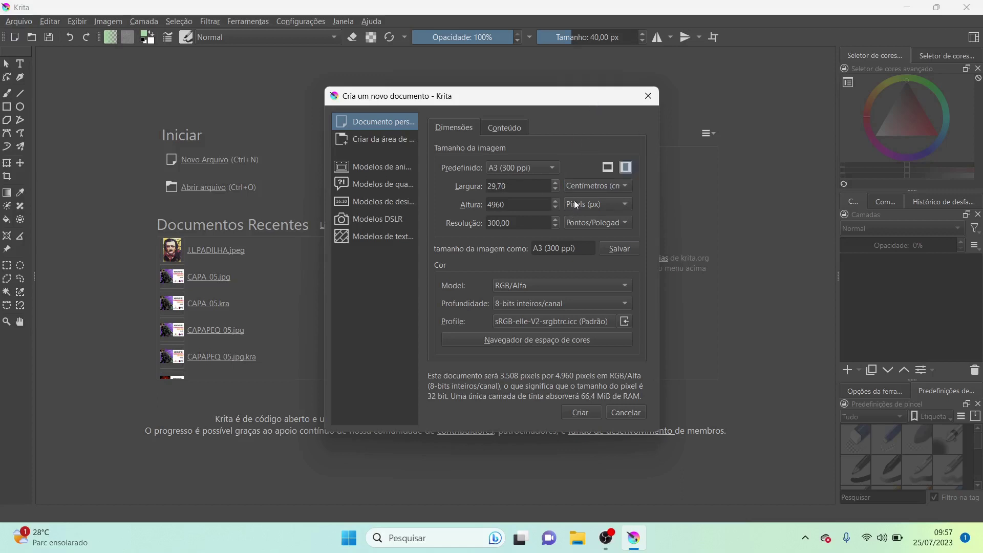
left_click(574, 202)
left_click(582, 115)
- Switch the document preset to A4 (300 ppi) and set the width and height units to centimetres
left_click(518, 169)
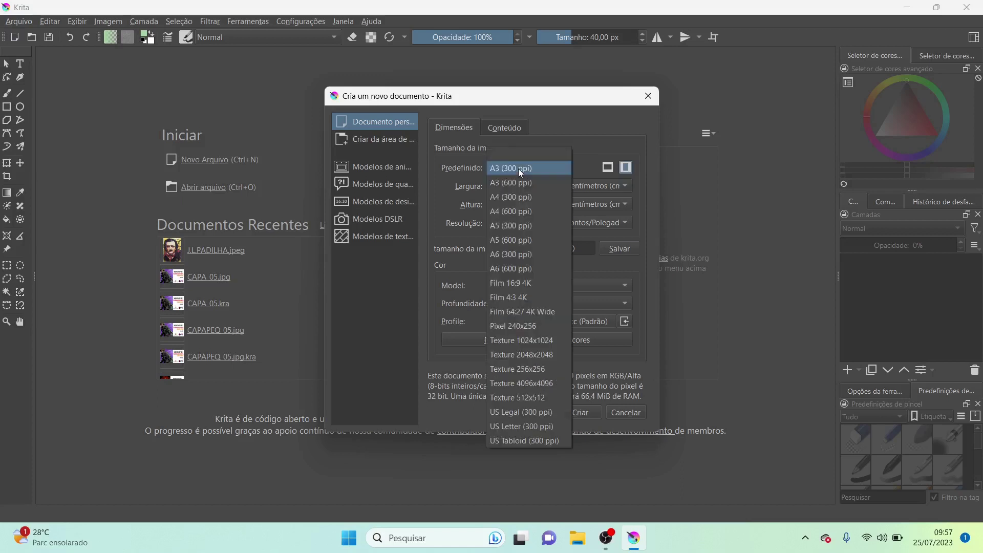
left_click(517, 198)
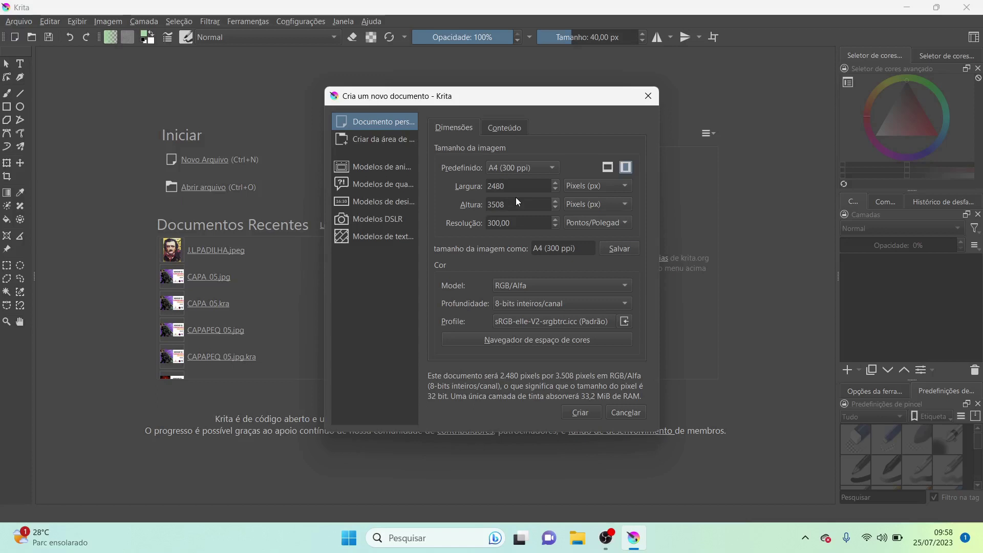
left_click(585, 183)
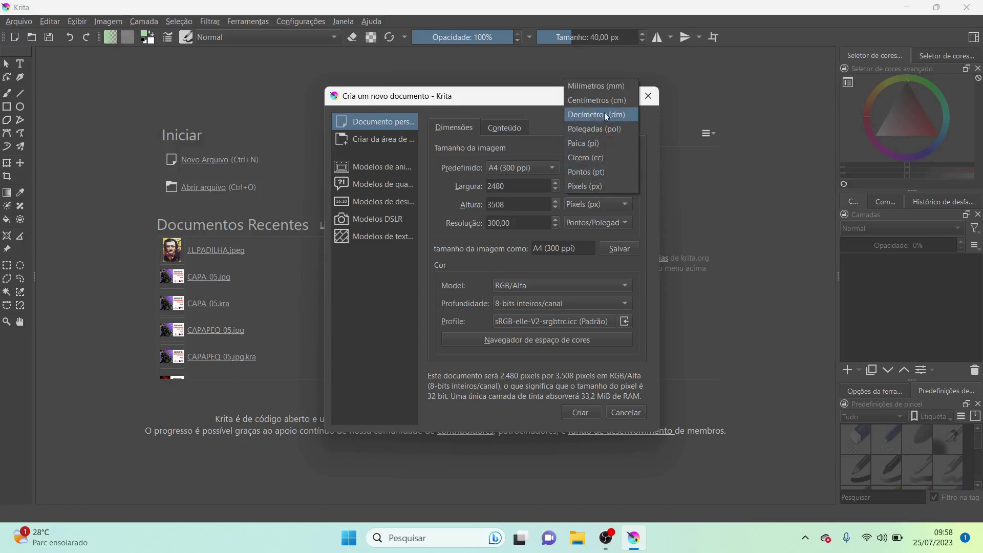
left_click(604, 101)
left_click(594, 204)
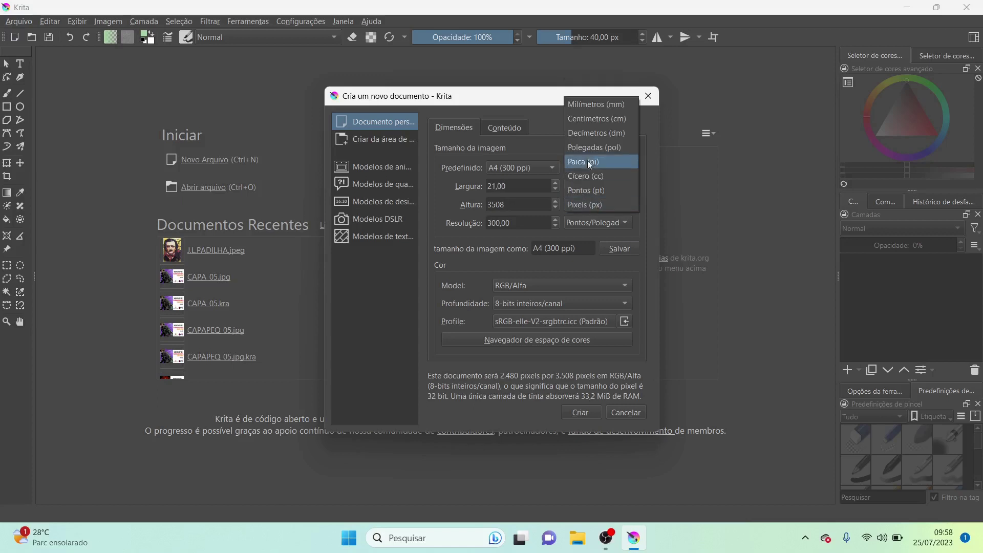
left_click(597, 117)
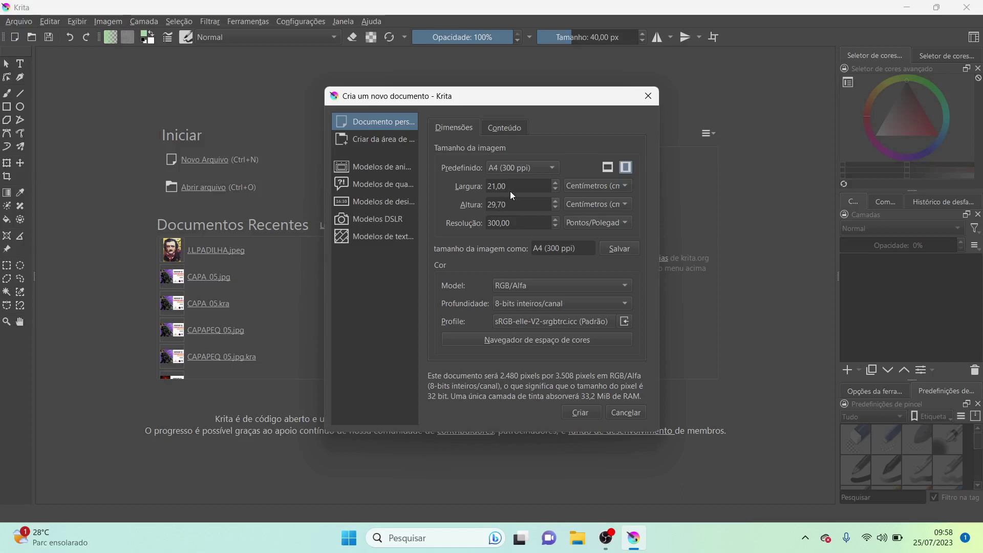
- Change the document preset to A5 (300 ppi) with width and height expressed in centimetres
left_click(518, 168)
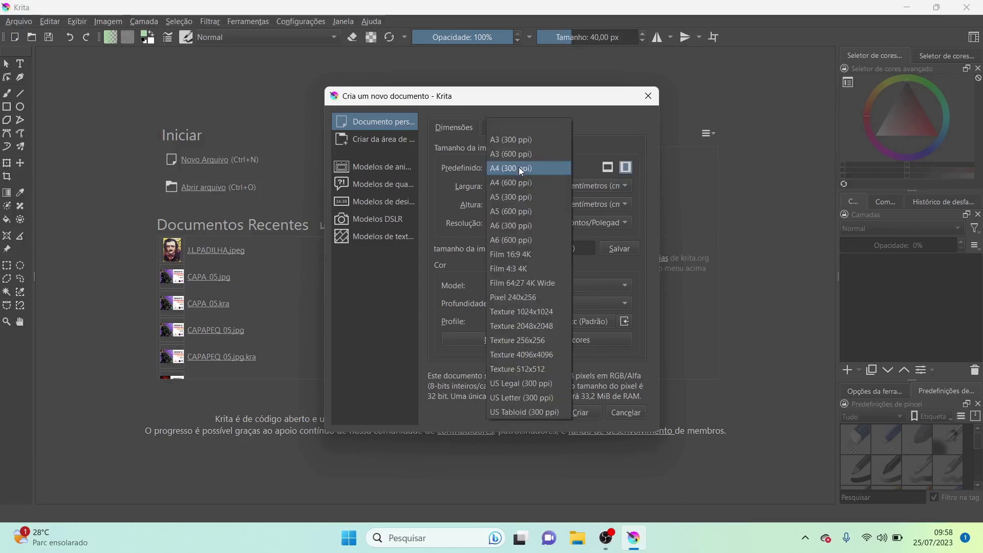
left_click(511, 198)
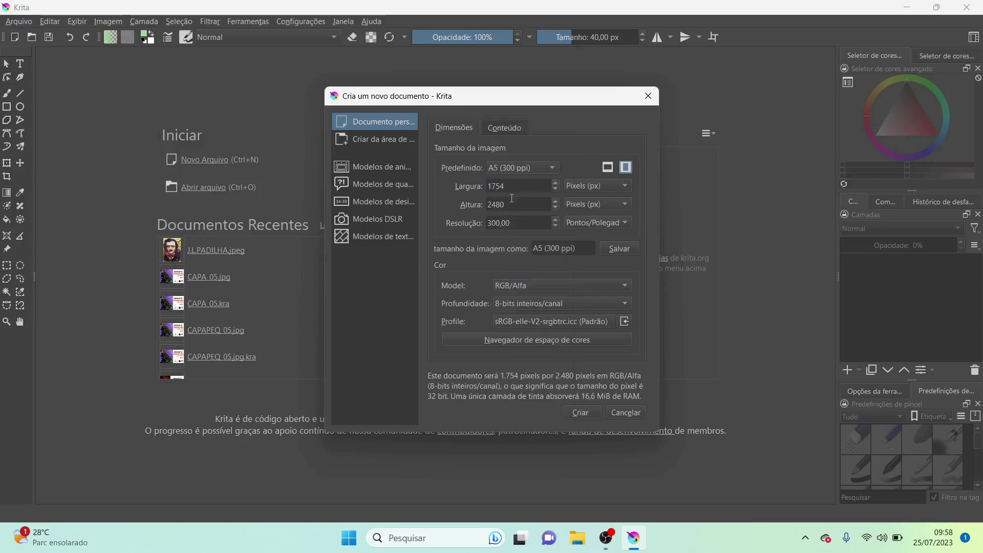
left_click(577, 186)
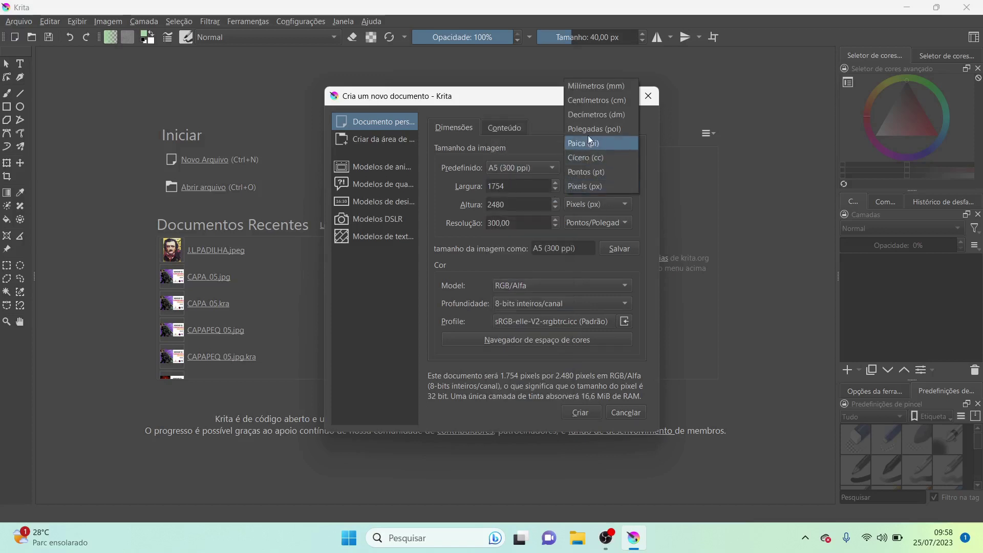
left_click(592, 101)
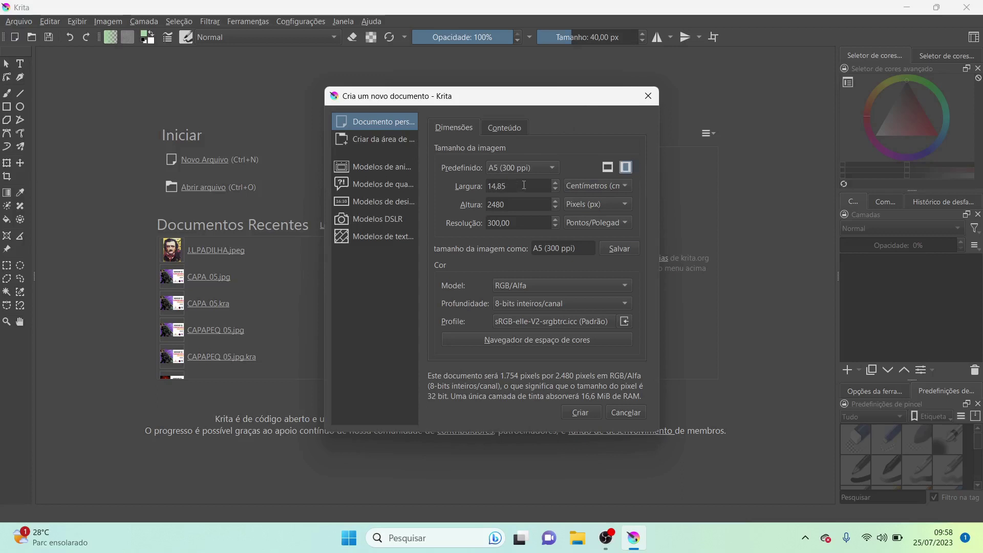
left_click(573, 207)
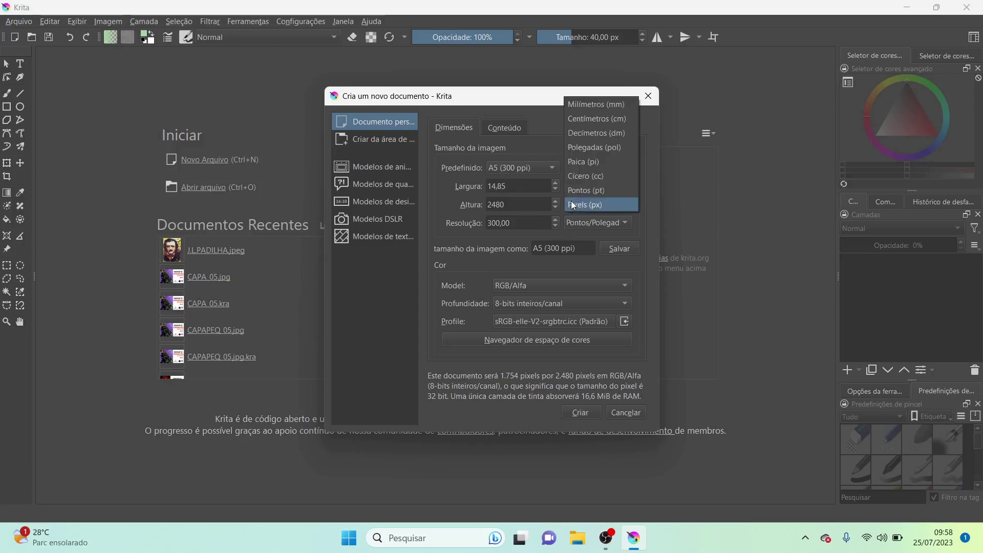
left_click(579, 115)
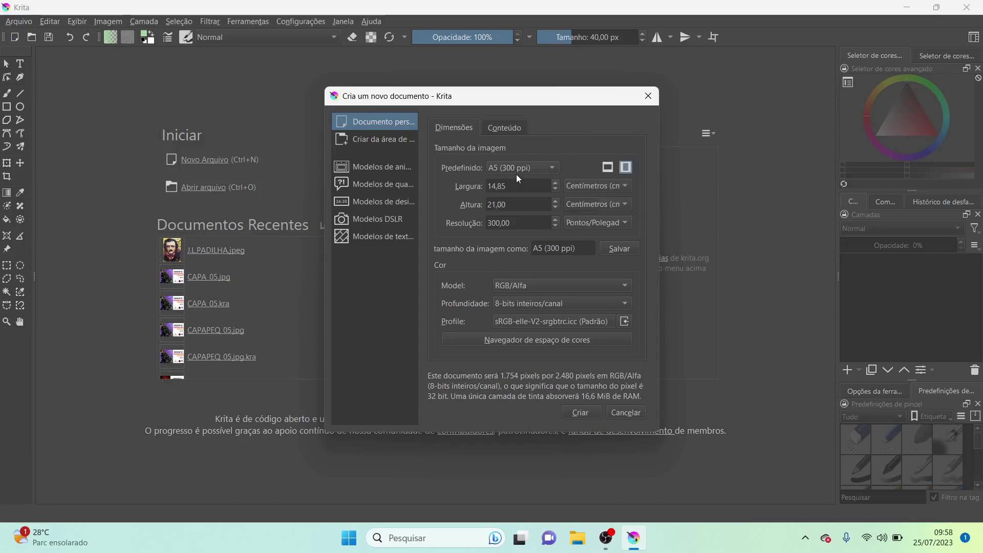
- Compare the A4 presets by choosing 600 ppi, 300 ppi and 600 ppi again
left_click(516, 170)
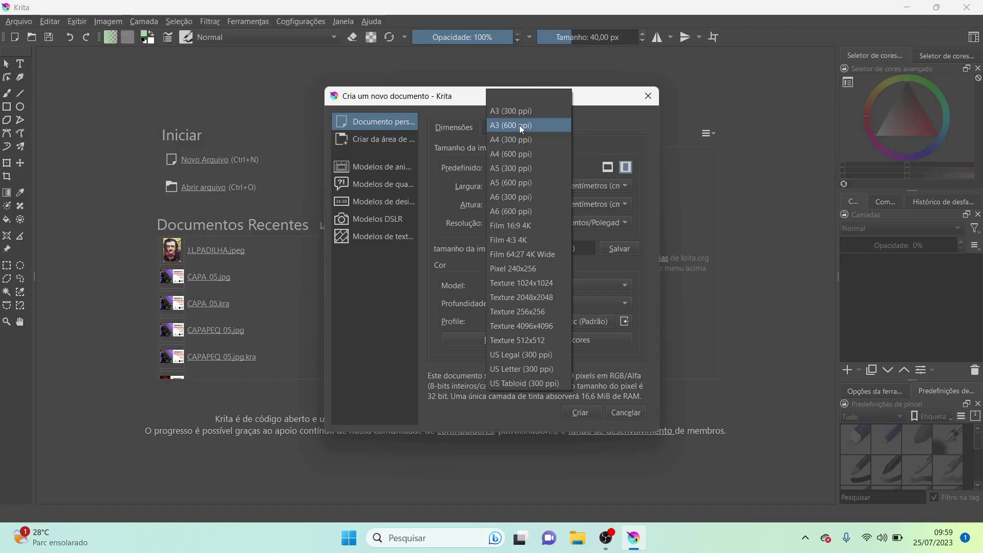
left_click(513, 155)
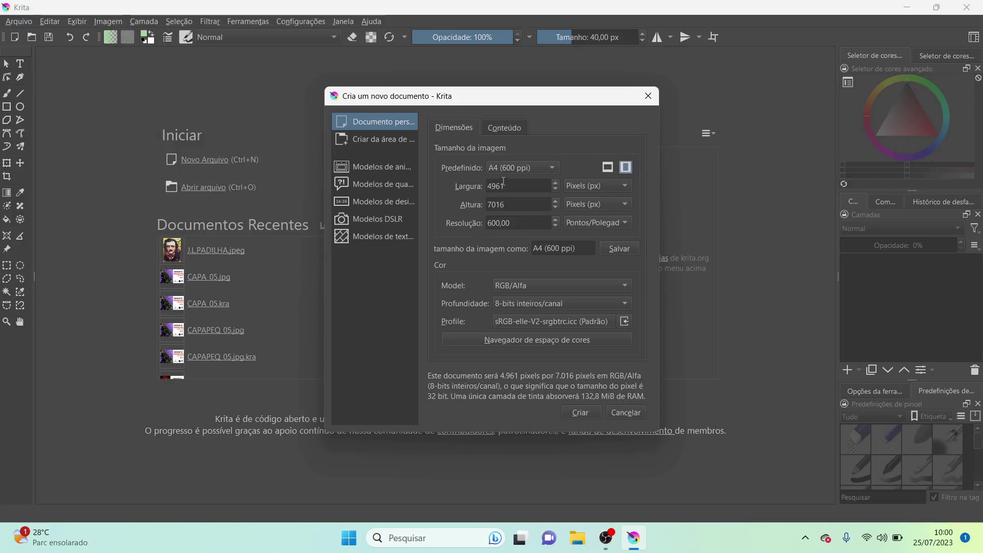
left_click(511, 167)
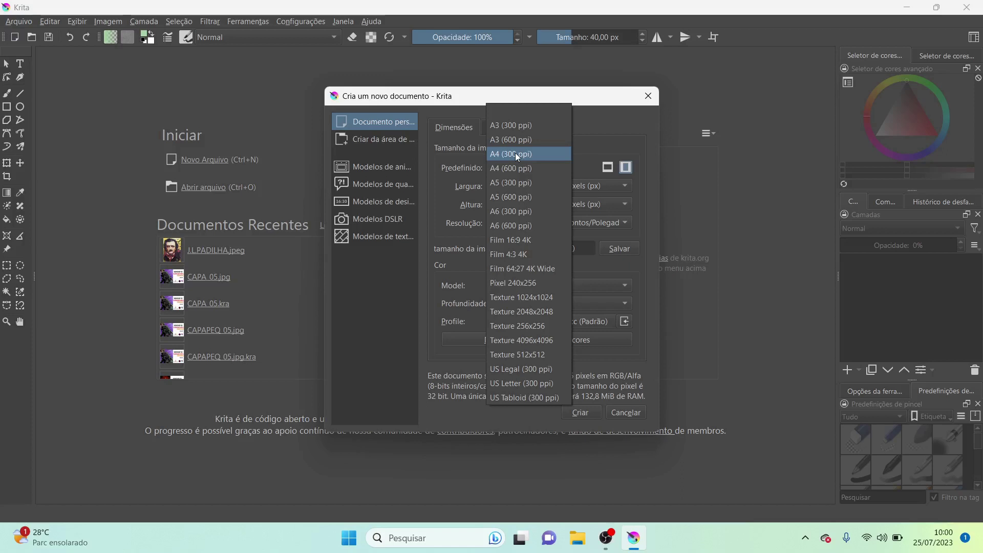
left_click(515, 152)
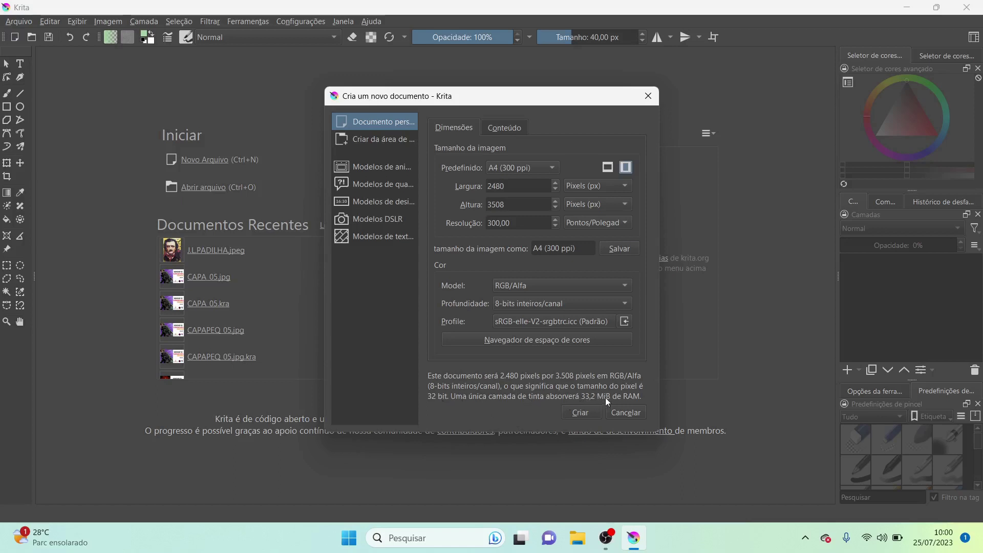
left_click(514, 170)
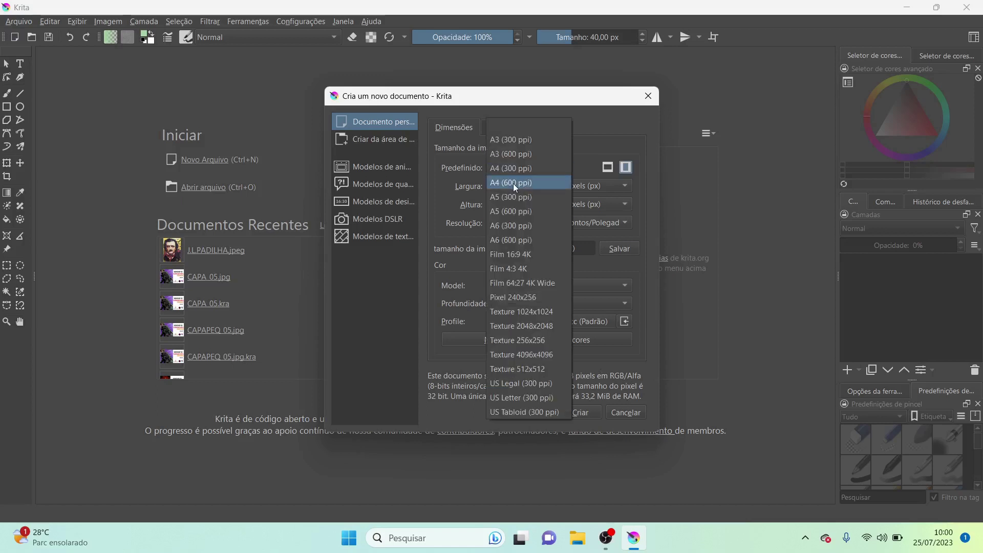
left_click(515, 184)
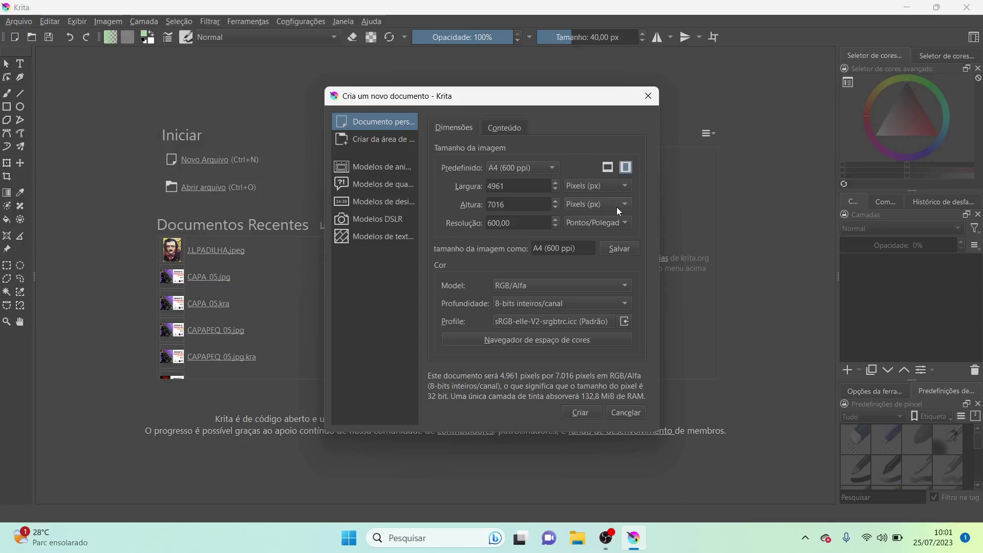
- Set the new document's predefined size to A4 (300 ppi)
left_click(503, 168)
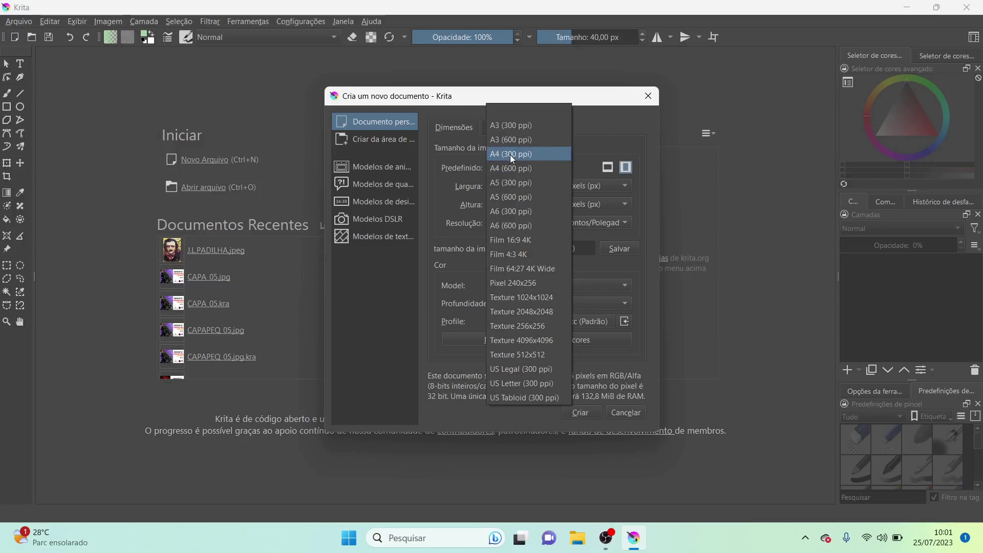
left_click(510, 155)
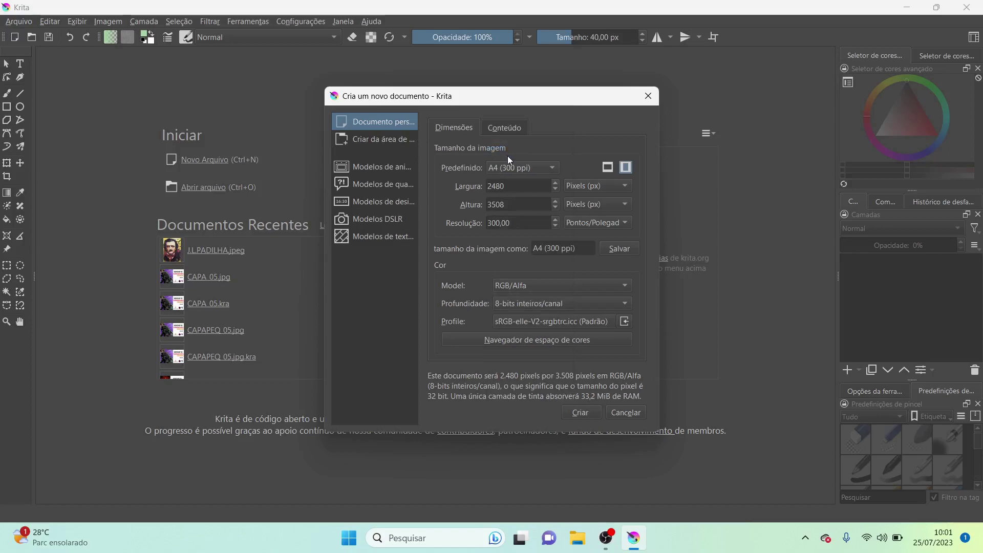
left_click(502, 164)
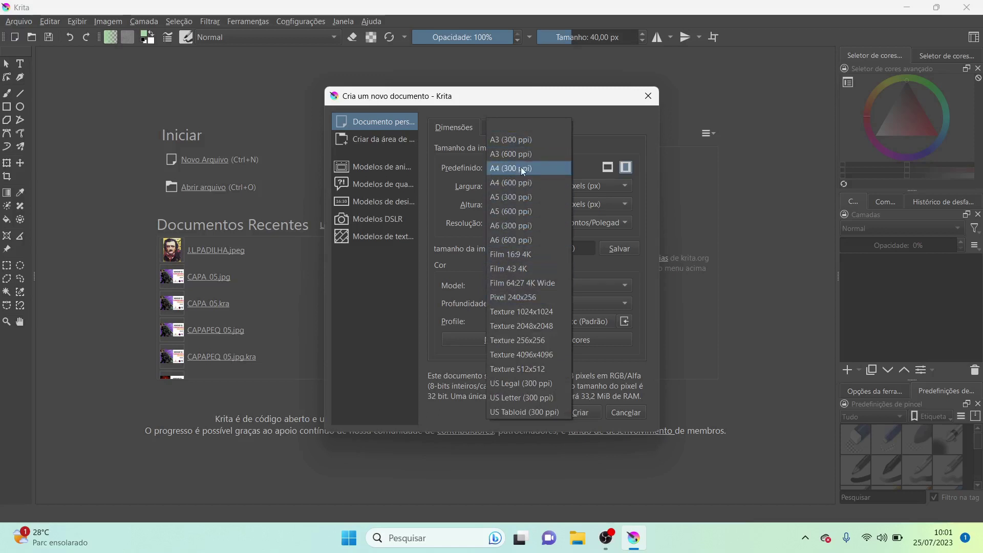
left_click(520, 167)
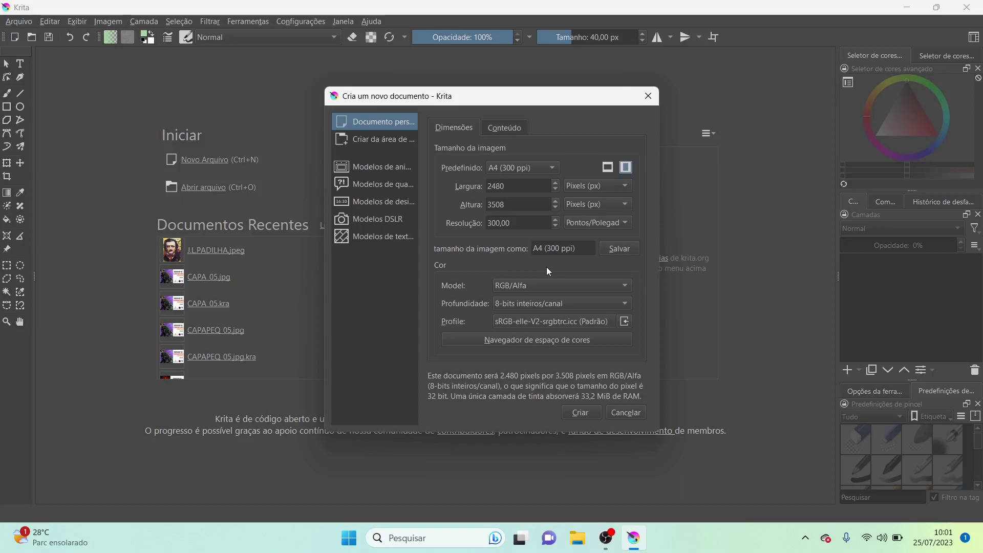
- Try the CMYK/Alfa colour model, compare it with RGB/Alfa, and select CMYK/Alfa again
left_click(545, 287)
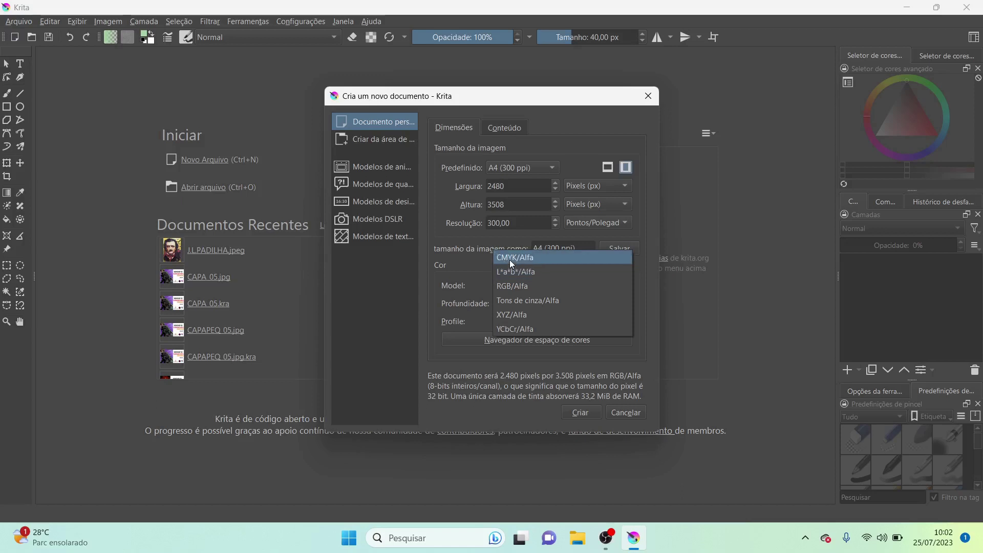
left_click(510, 261)
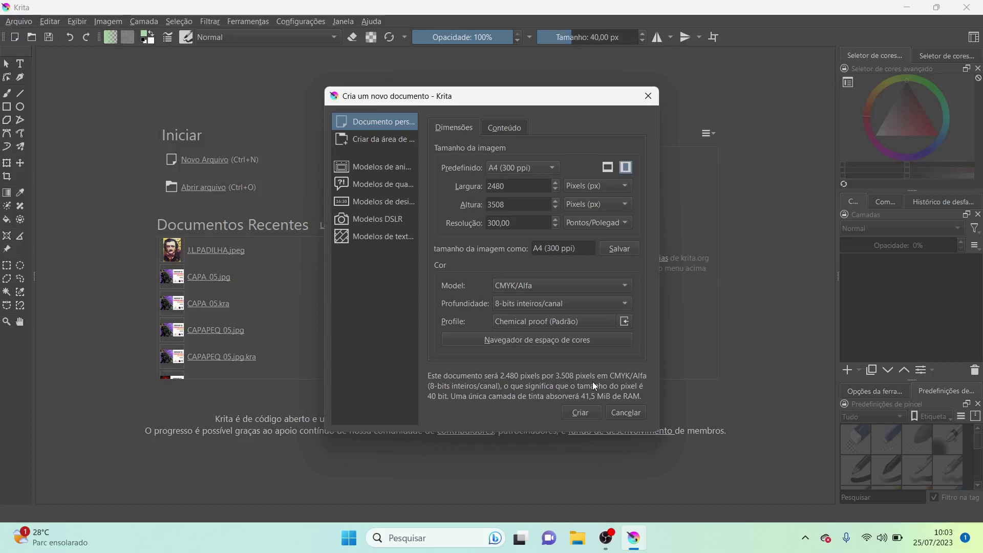
left_click(543, 285)
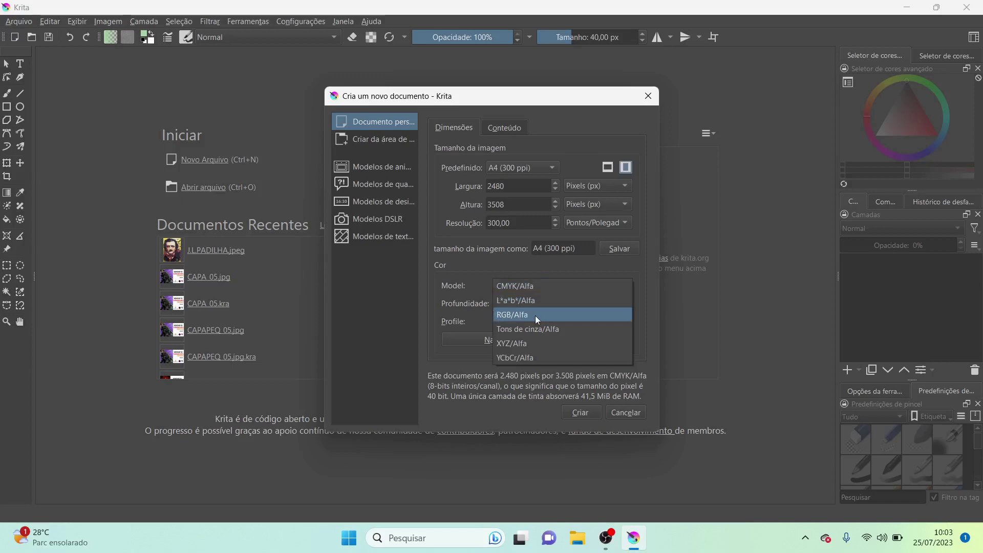
left_click(521, 316)
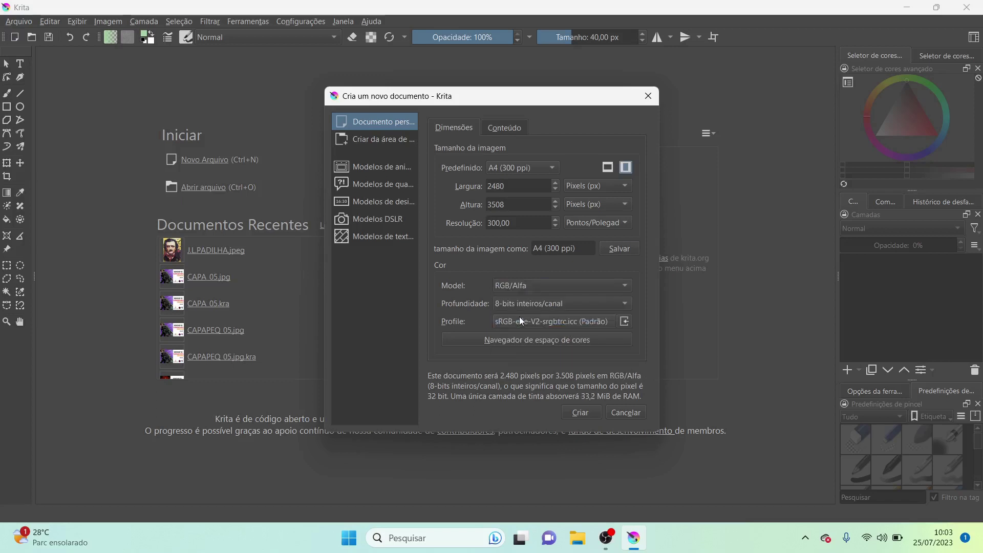
left_click(496, 289)
left_click(517, 261)
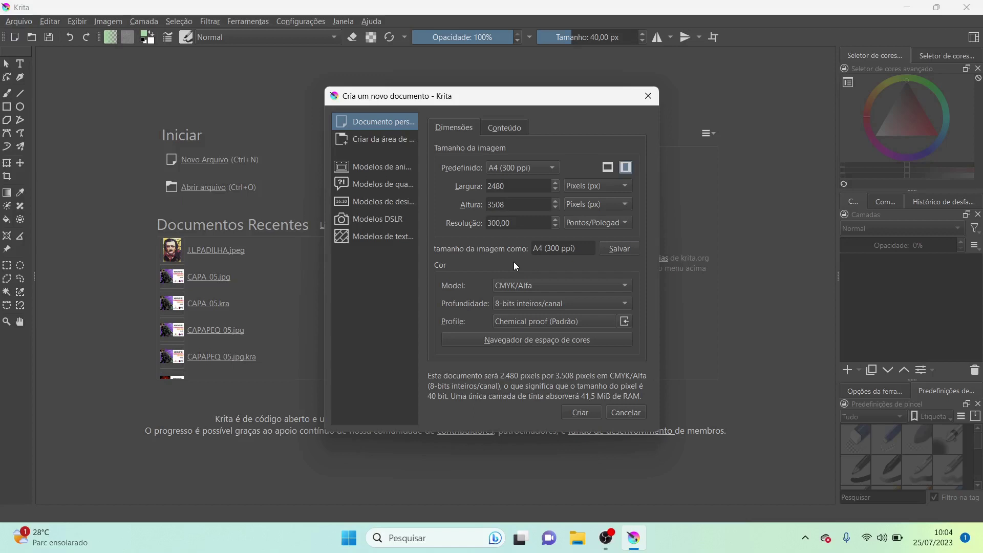
- Set the document's colour model to RGB/Alfa and keep the depth at 8-bits inteiros/canal
left_click(524, 285)
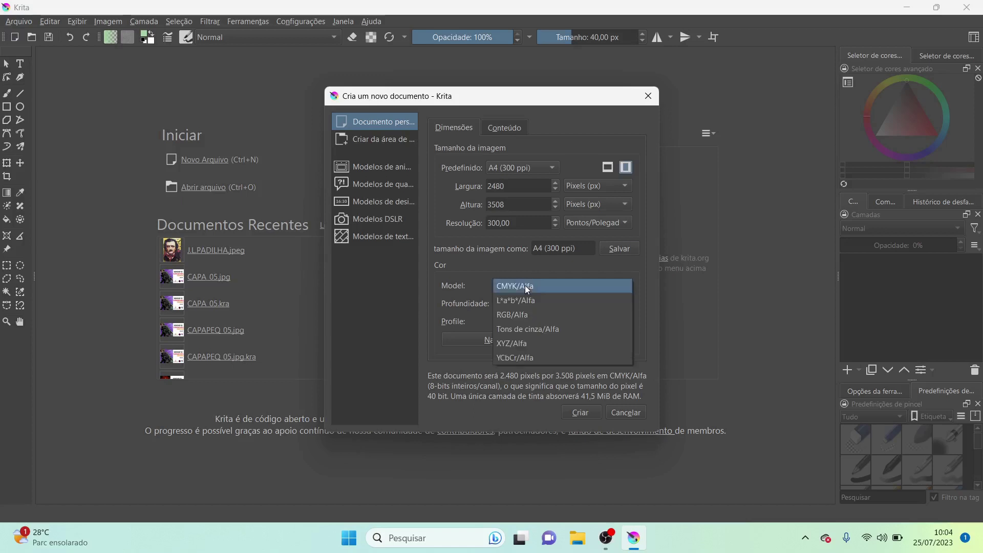
left_click(527, 315)
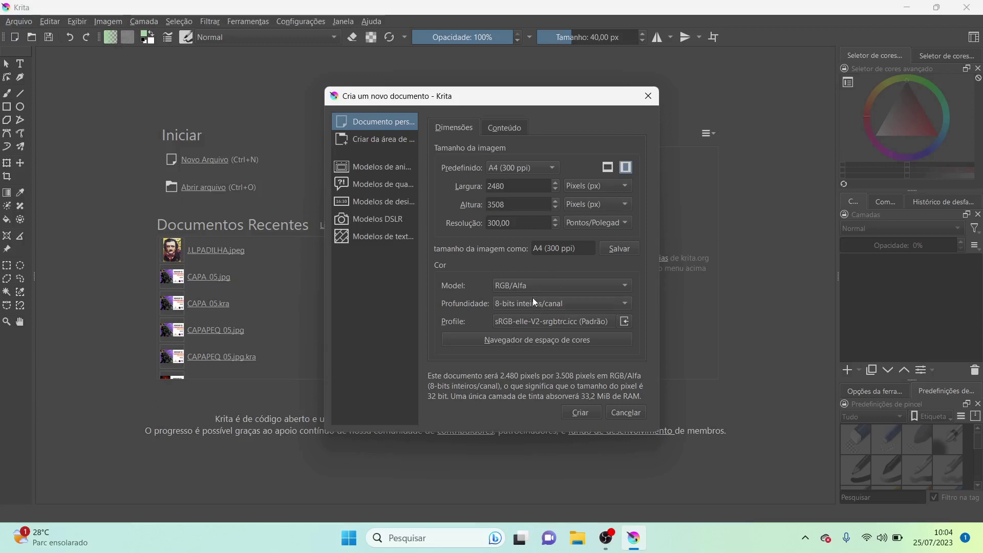
left_click(520, 303)
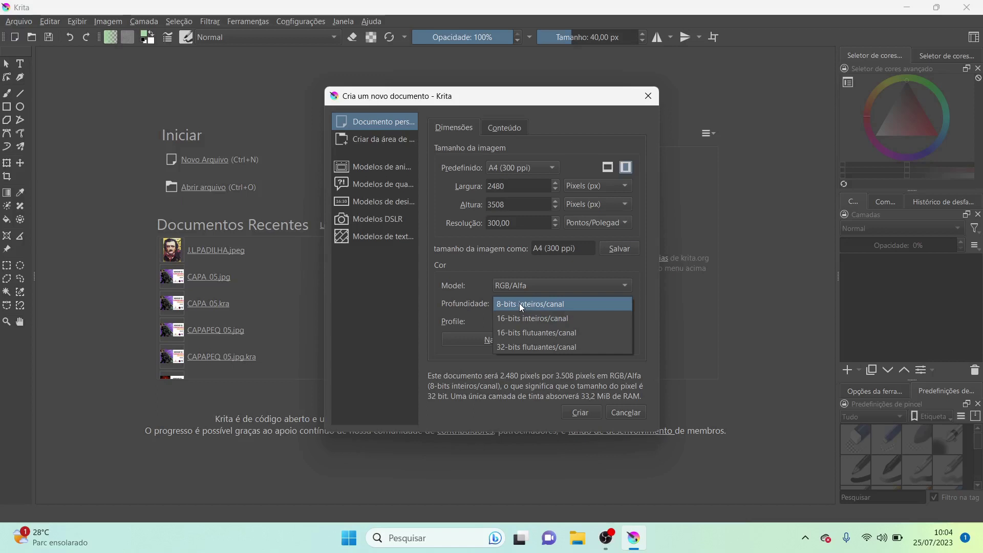
left_click(521, 304)
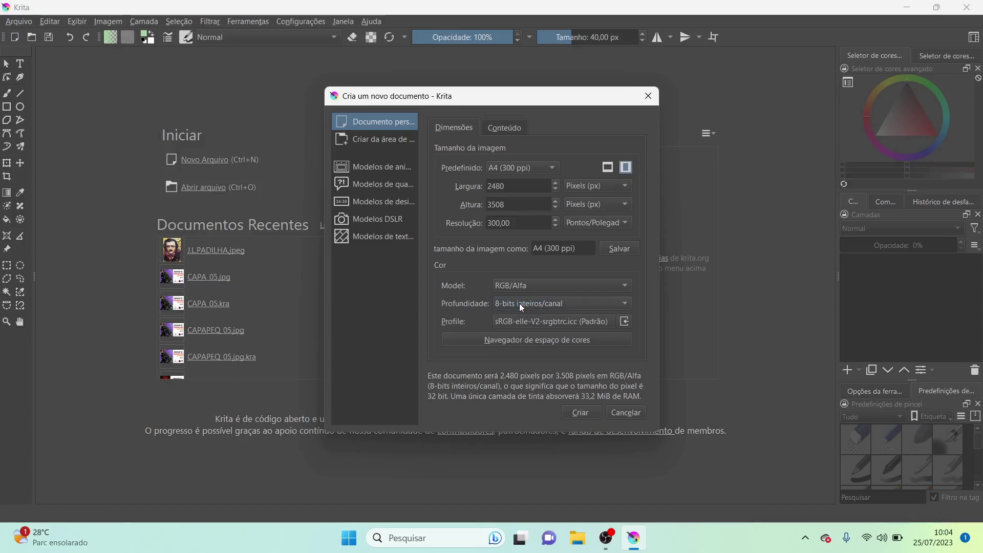
- Try 16-bits inteiros/canal as the document's colour depth and set it back to 8-bits inteiros/canal
left_click(519, 304)
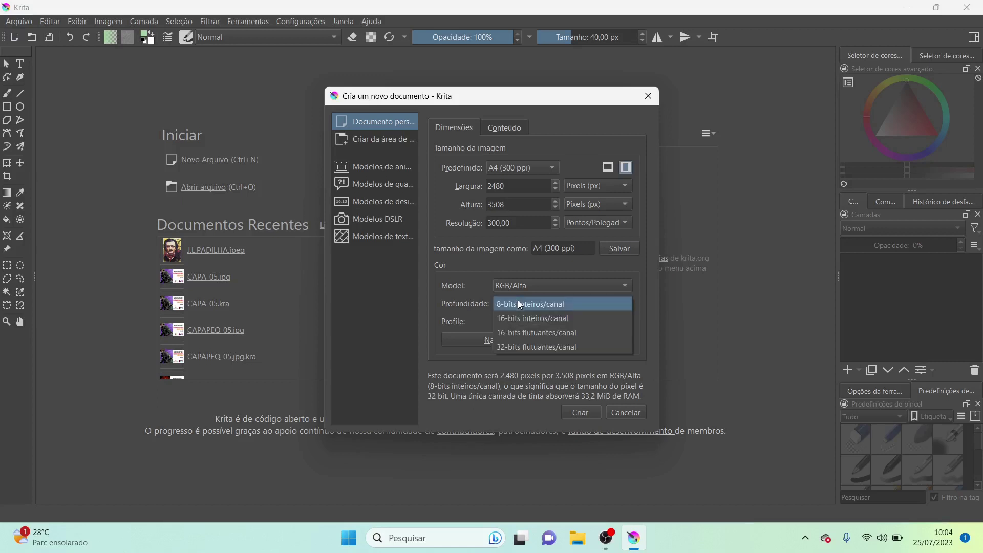
left_click(519, 304)
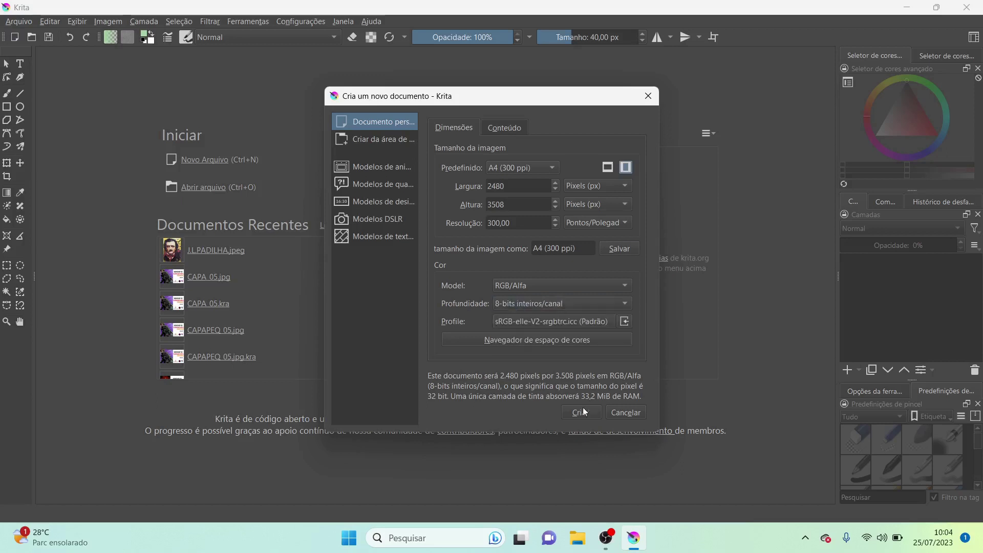
left_click(510, 303)
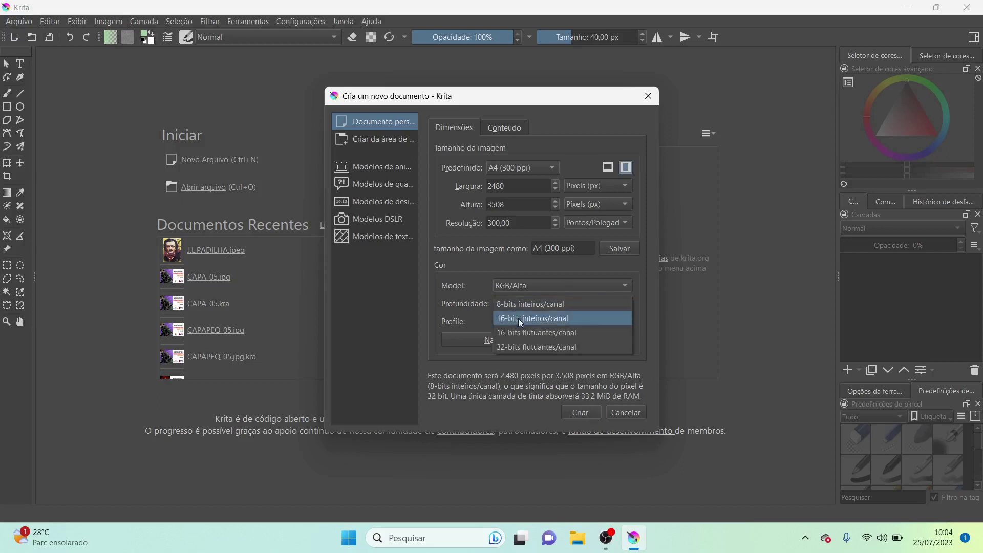
left_click(518, 318)
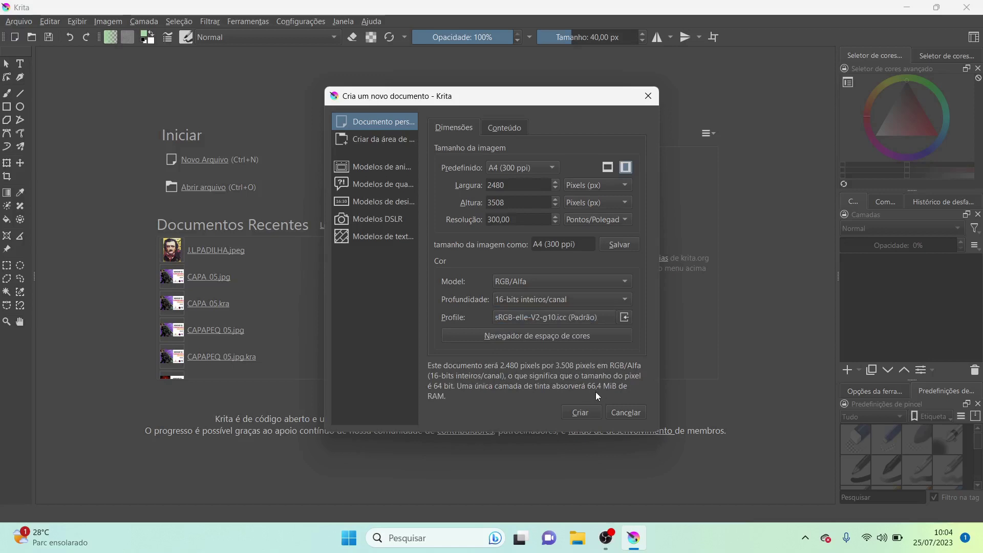
left_click(545, 300)
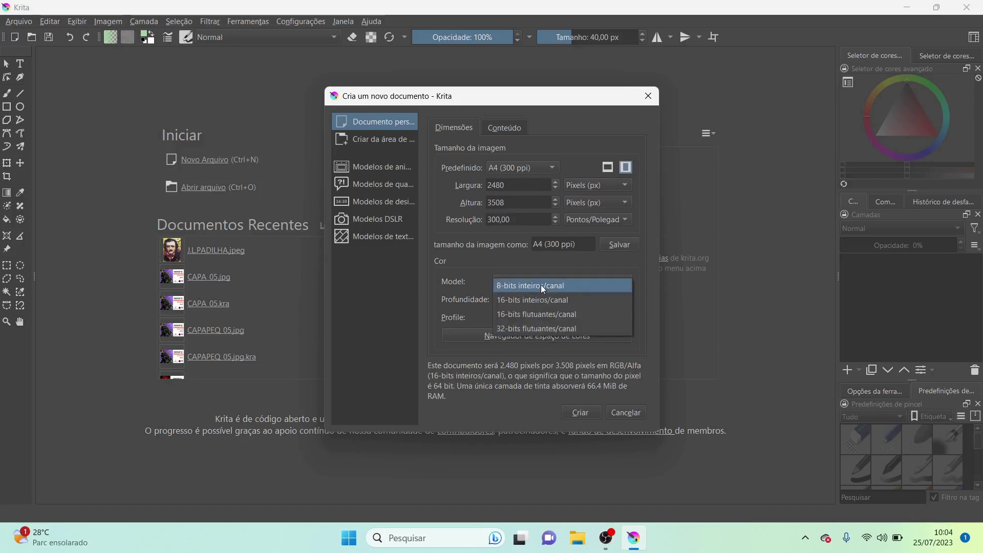
left_click(541, 286)
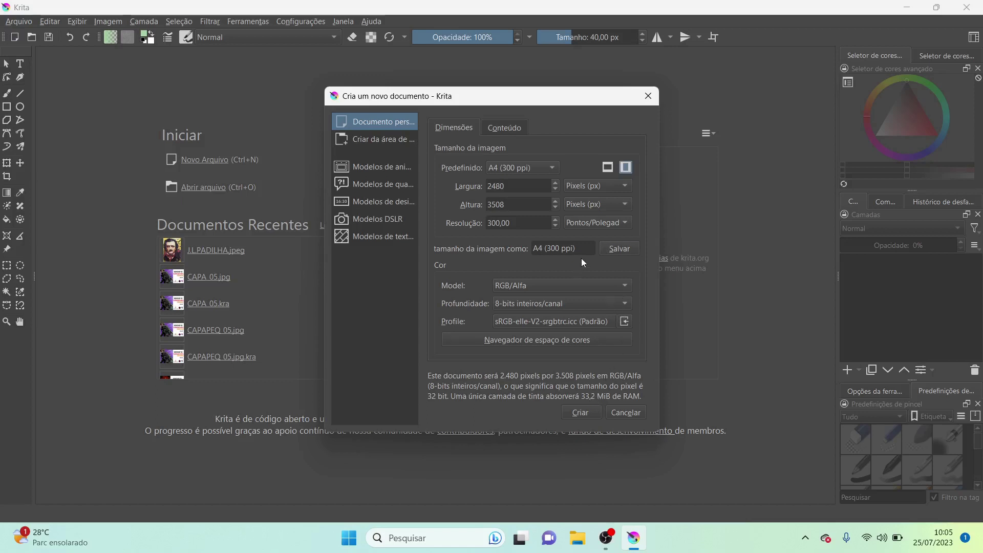
- Try the Tons de cinza/Alfa colour model with the A4 (300 ppi) preset and set the model back to RGB/Alfa
left_click(566, 291)
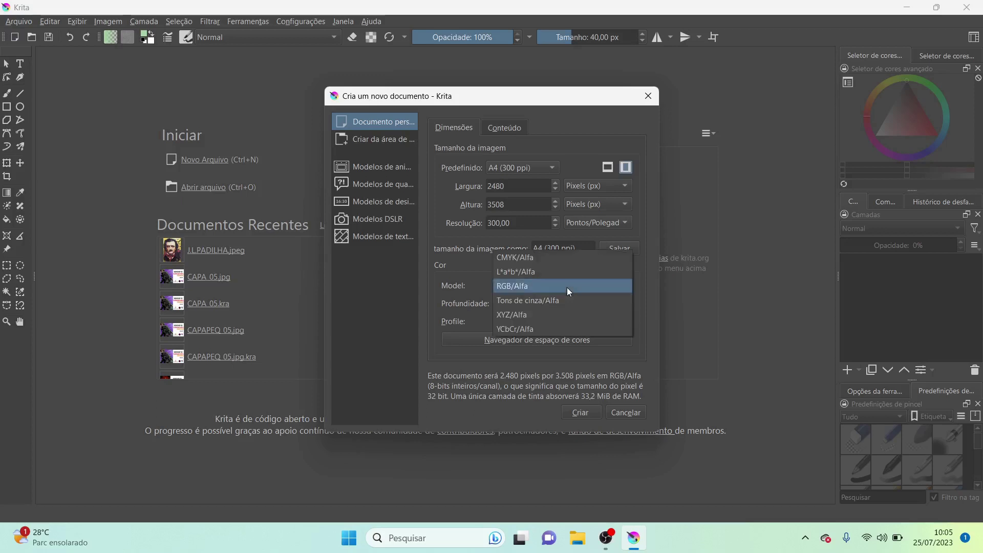
left_click(527, 302)
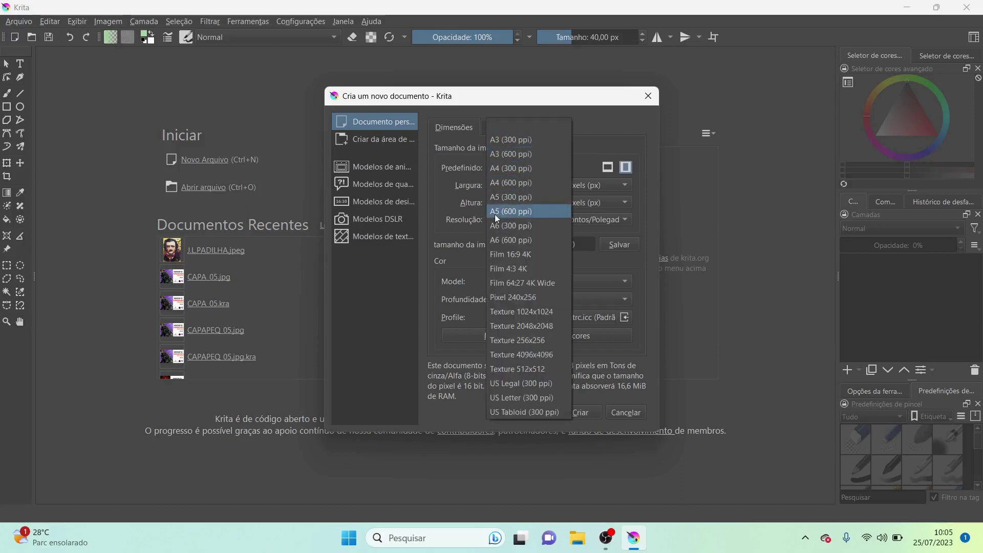
left_click(511, 170)
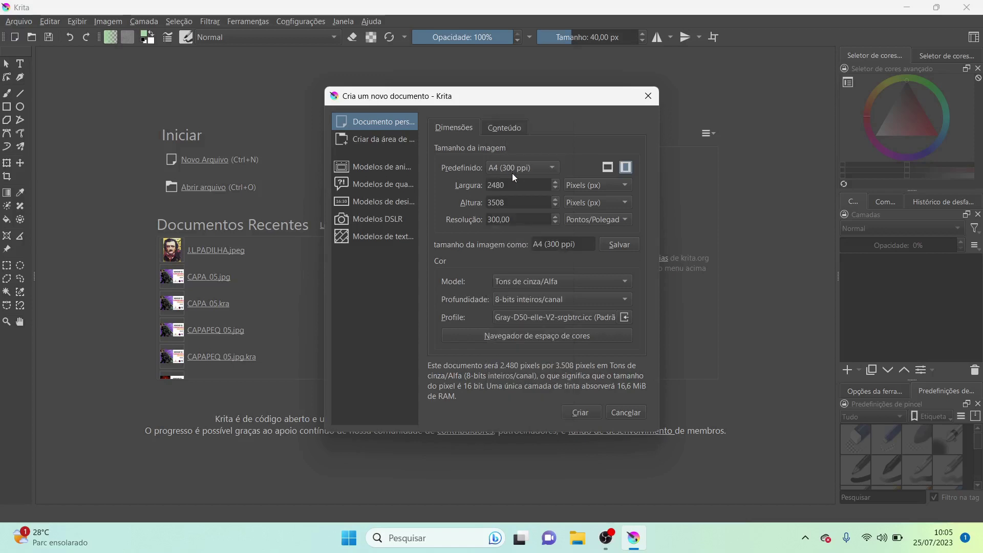
left_click(527, 284)
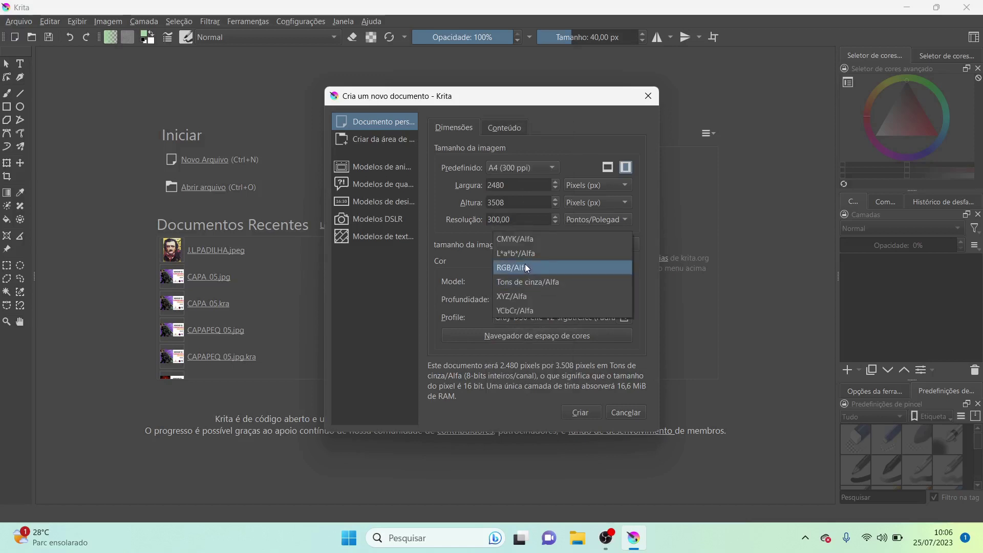
left_click(524, 265)
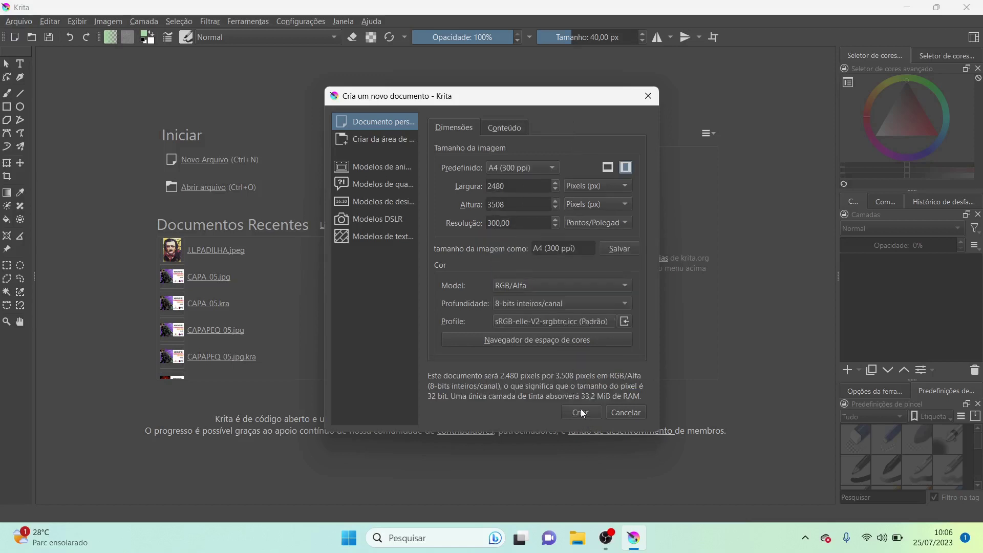
- Keep RGB/Alfa as the colour model and create the new A4 (300 ppi) document
left_click(573, 287)
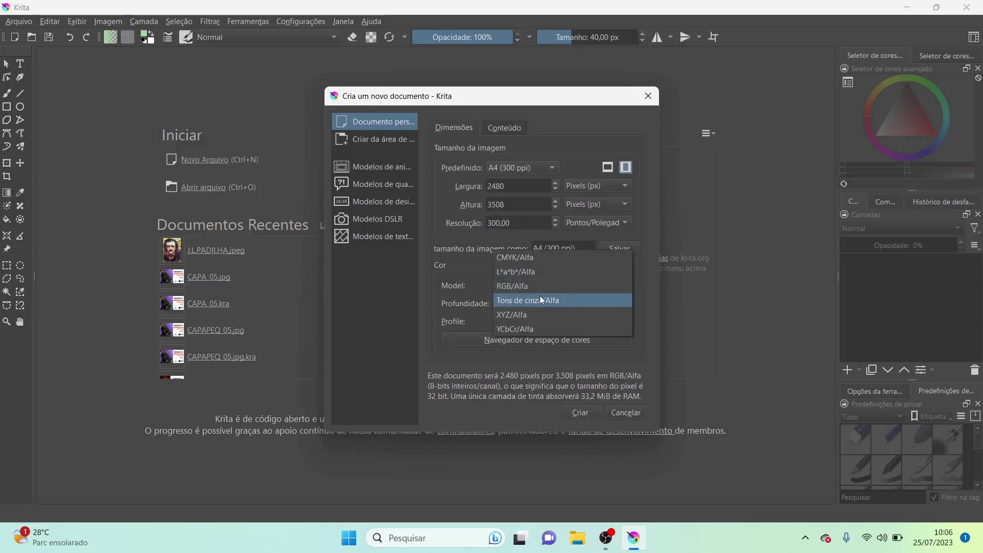
left_click(512, 292)
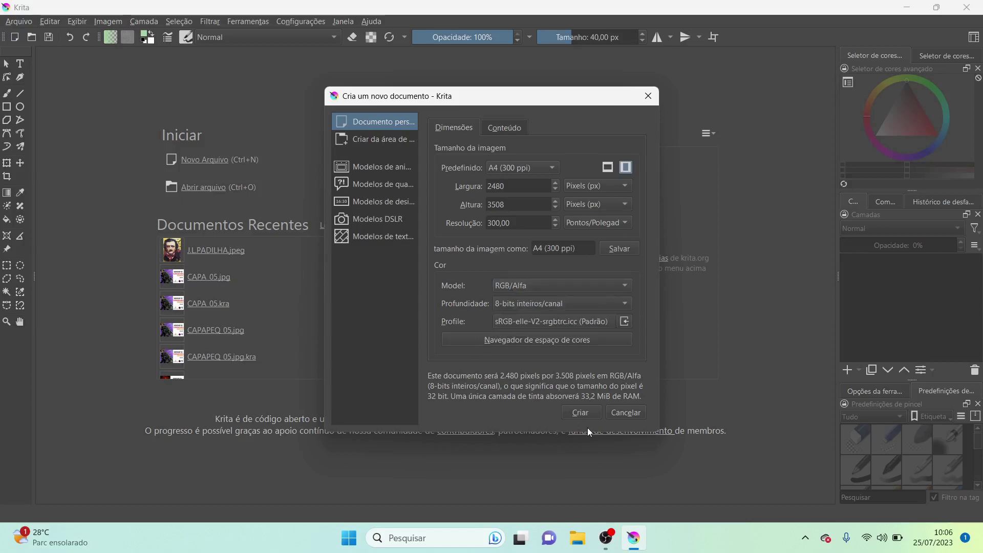
left_click(581, 413)
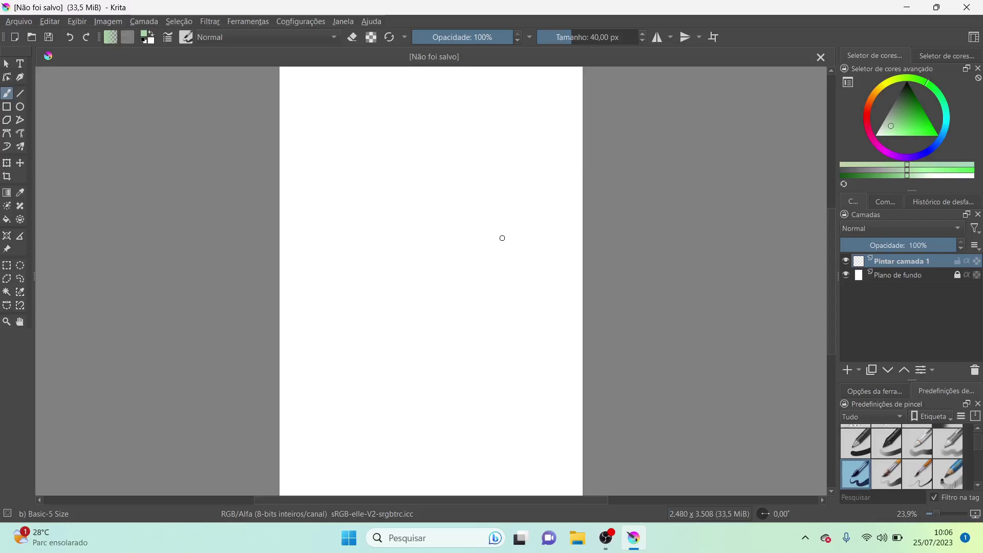
- Open the image DAVE_STEWART02 from the ARTISTAS folder as a separate document
left_click(18, 21)
left_click(30, 50)
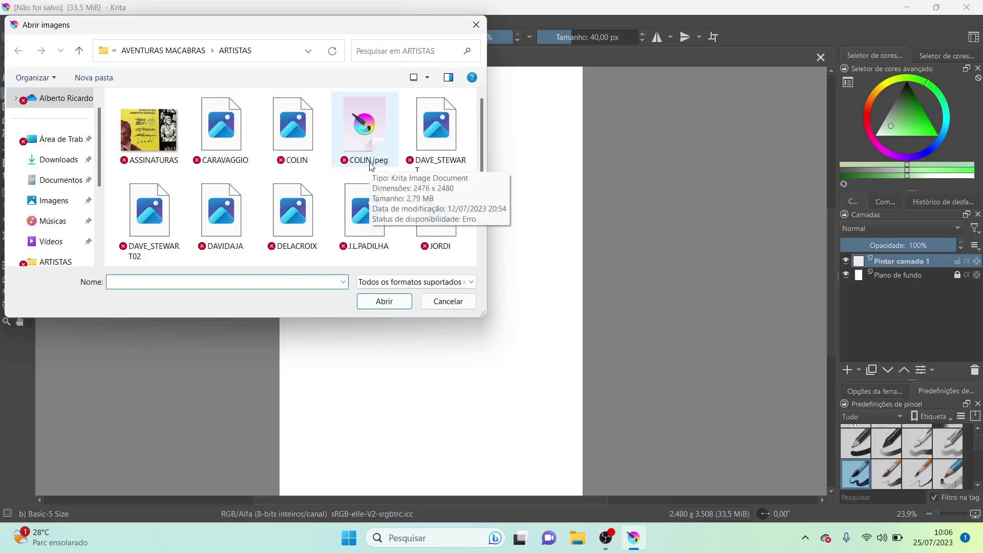
double_click(148, 215)
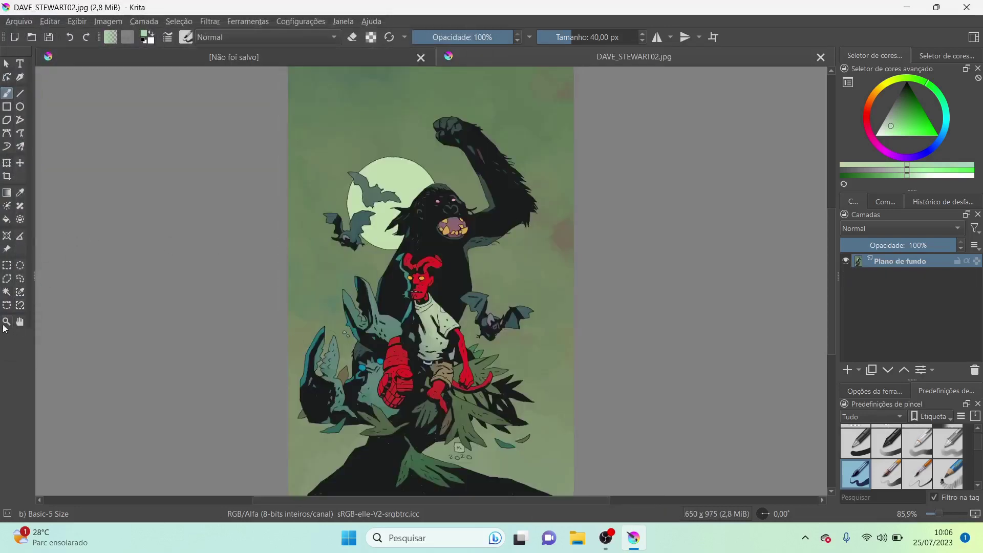
- Examine the pixels of the red character's face and eyes up close, and return to the wider illustration
left_click(6, 321)
left_click_drag(302, 149, 536, 369)
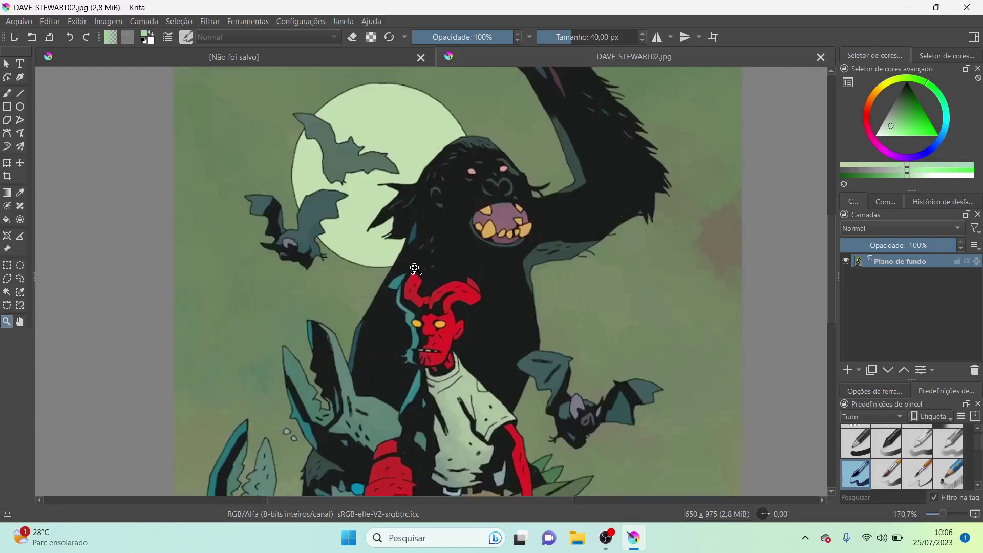
left_click_drag(381, 258, 484, 379)
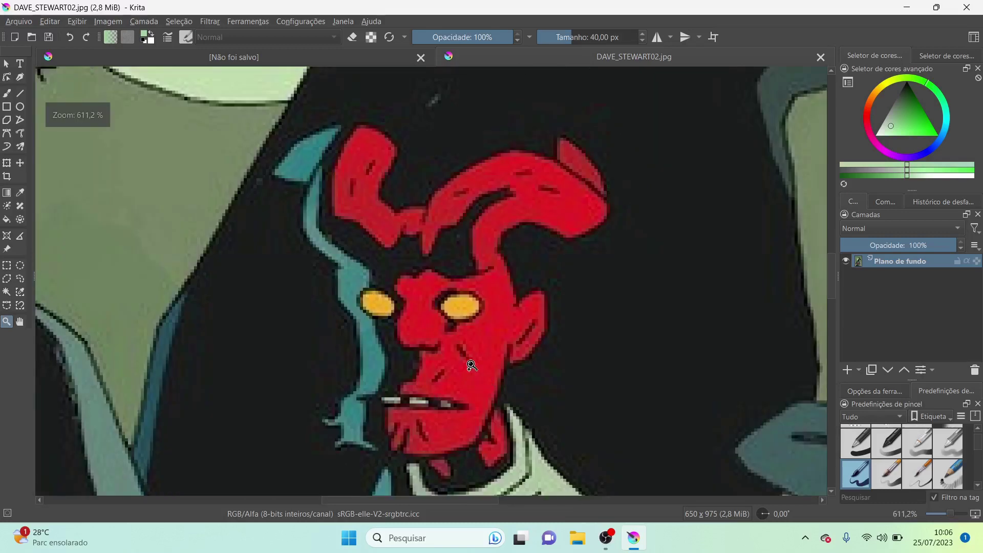
left_click_drag(262, 186, 592, 487)
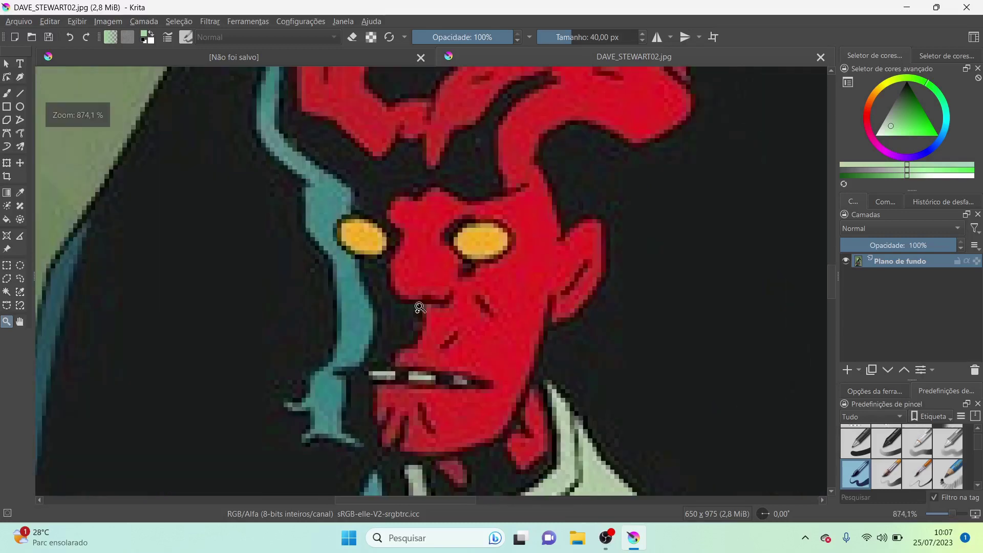
left_click_drag(280, 178, 601, 408)
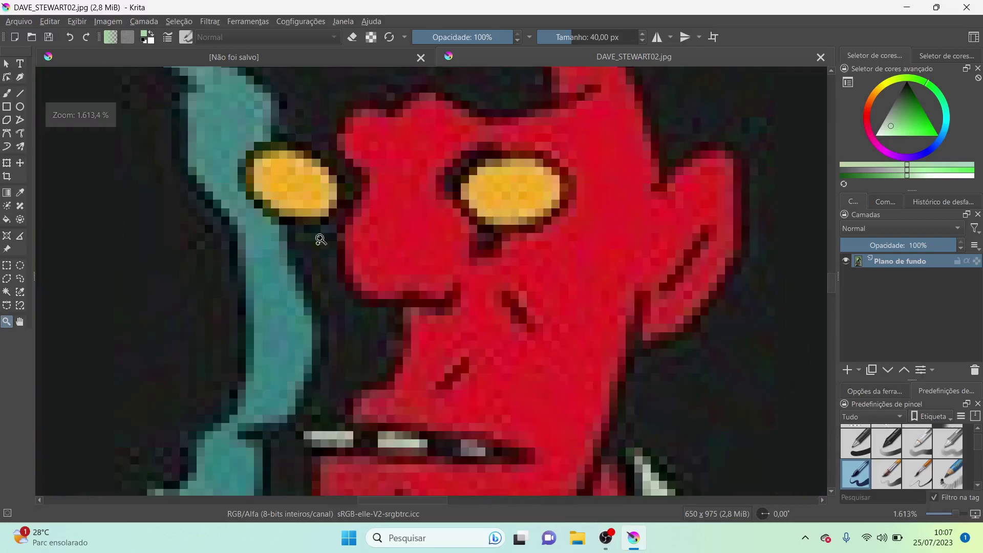
left_click_drag(200, 106, 746, 410)
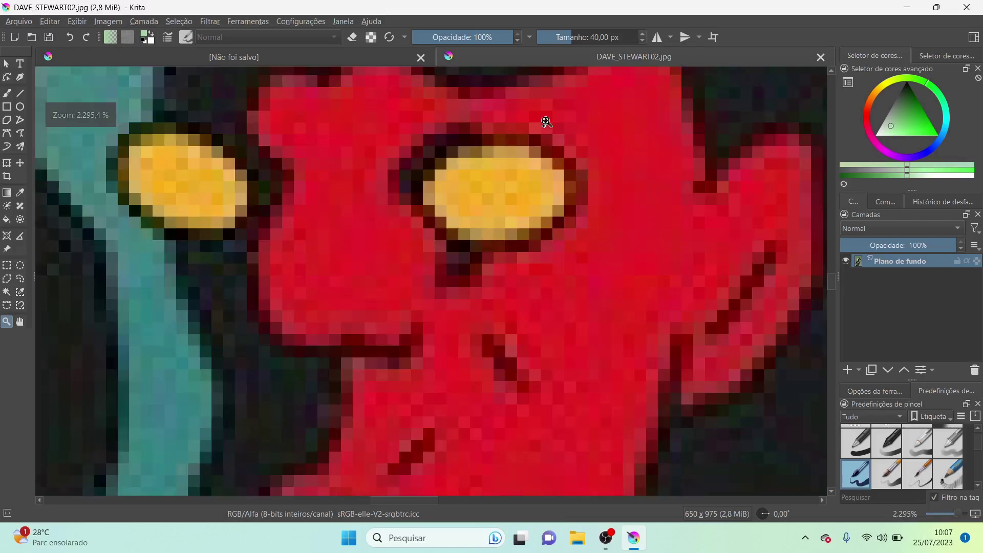
left_click_drag(399, 101, 650, 319)
key("ctrl+minus")
key("ctrl+minus")
key("ctrl+minus")
key("ctrl+minus")
key("ctrl+minus")
key("ctrl+minus")
key("ctrl+minus")
key("ctrl+minus")
key("ctrl+minus")
key("ctrl+minus")
key("ctrl+minus")
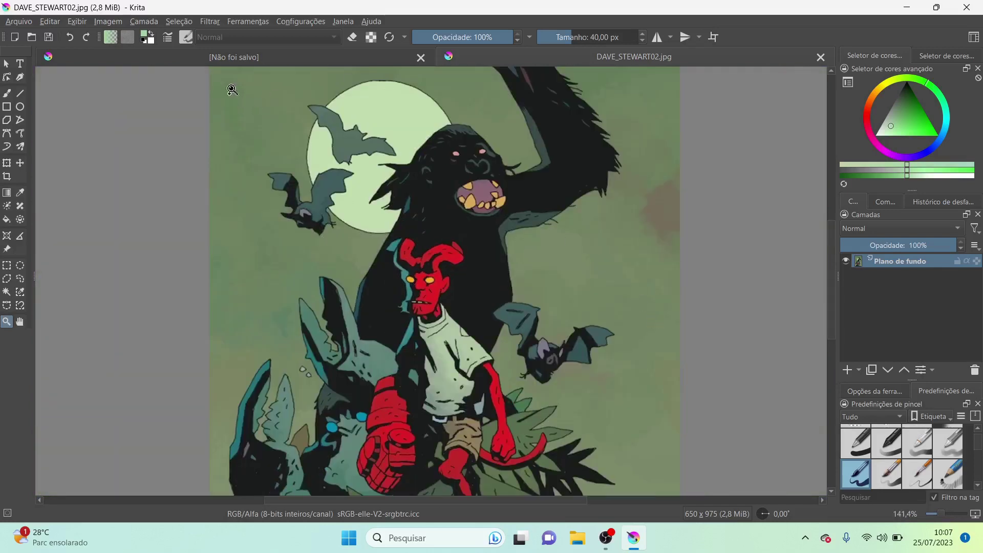
- Check the illustration's resolution, pixel dimensions and print size in the image scaling settings, and close the image
left_click(116, 23)
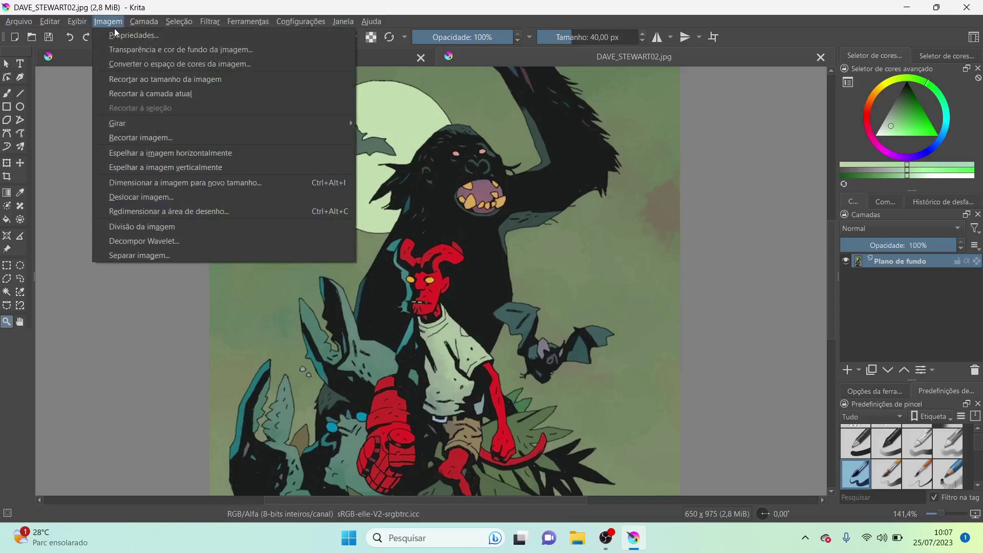
left_click(177, 185)
double_click(454, 277)
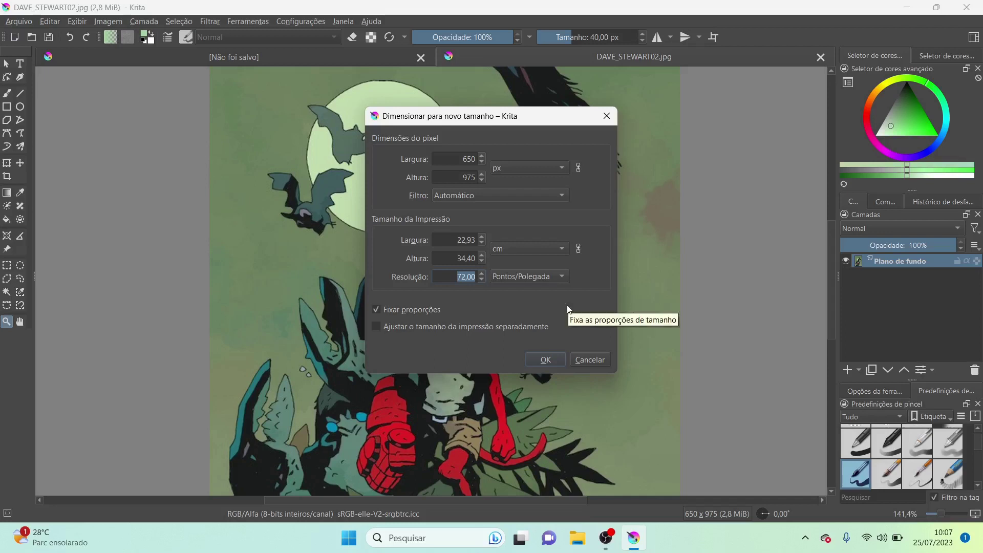
left_click(515, 168)
left_click(515, 168)
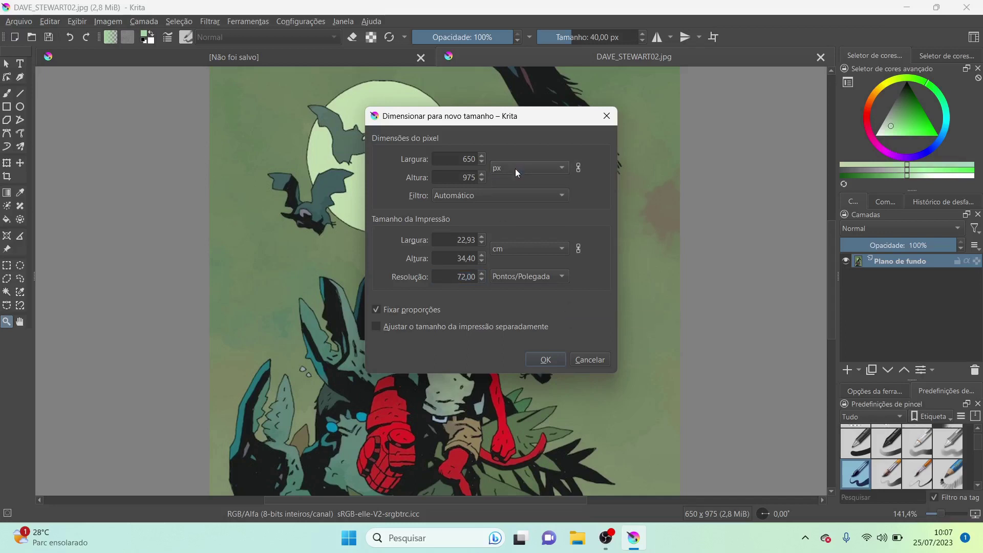
double_click(455, 240)
double_click(477, 259)
left_click(547, 360)
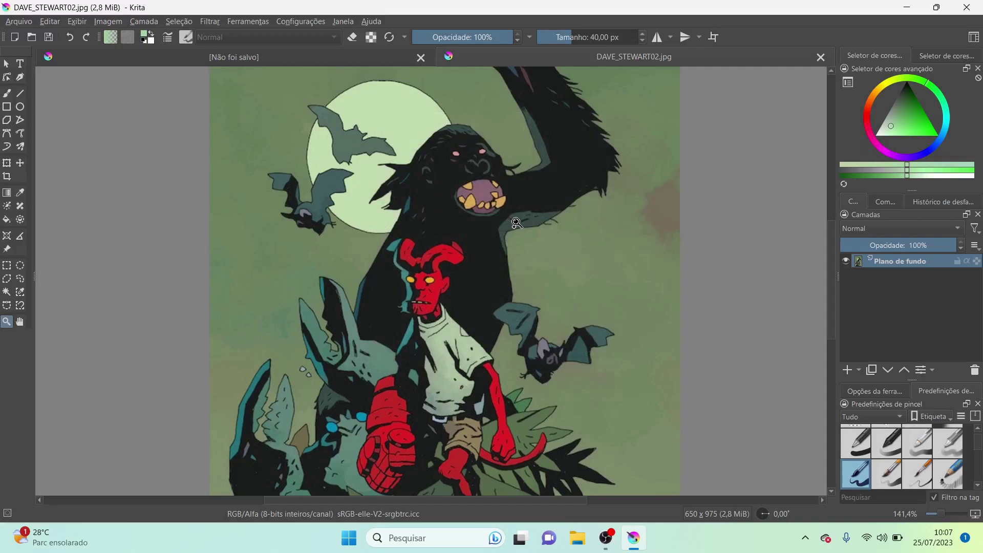
left_click(821, 57)
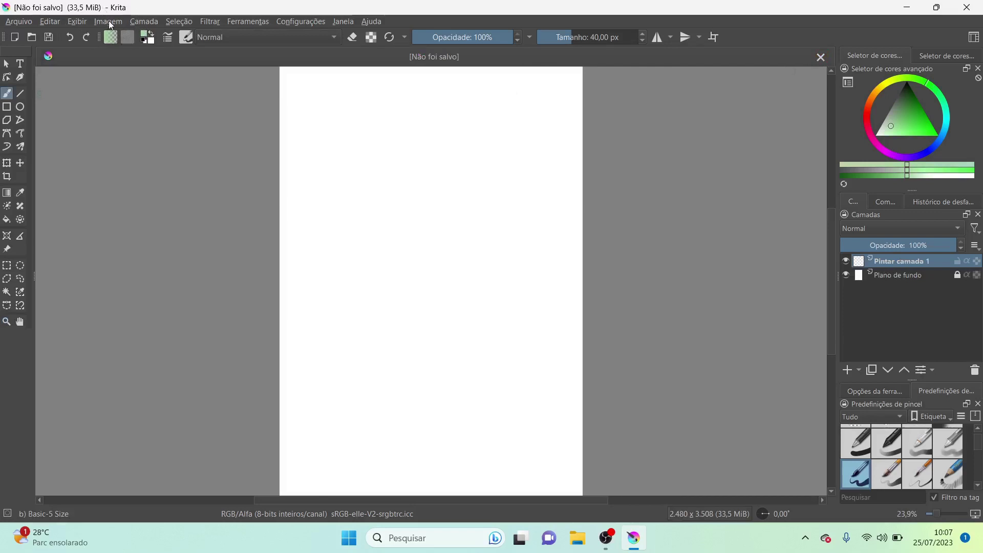
- Import the DAVE_STEWART02 image as a new layer in the blank A4 document
left_click(150, 23)
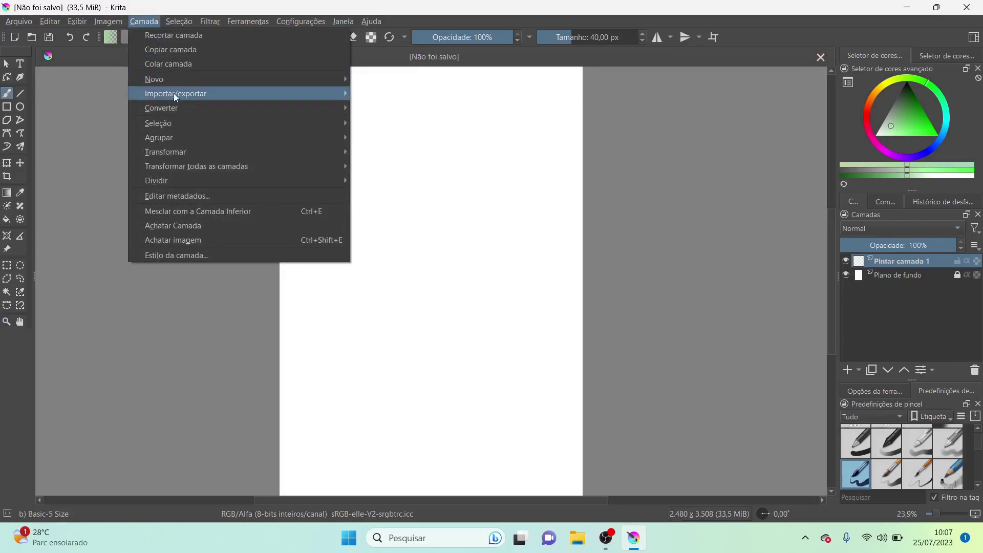
left_click(388, 137)
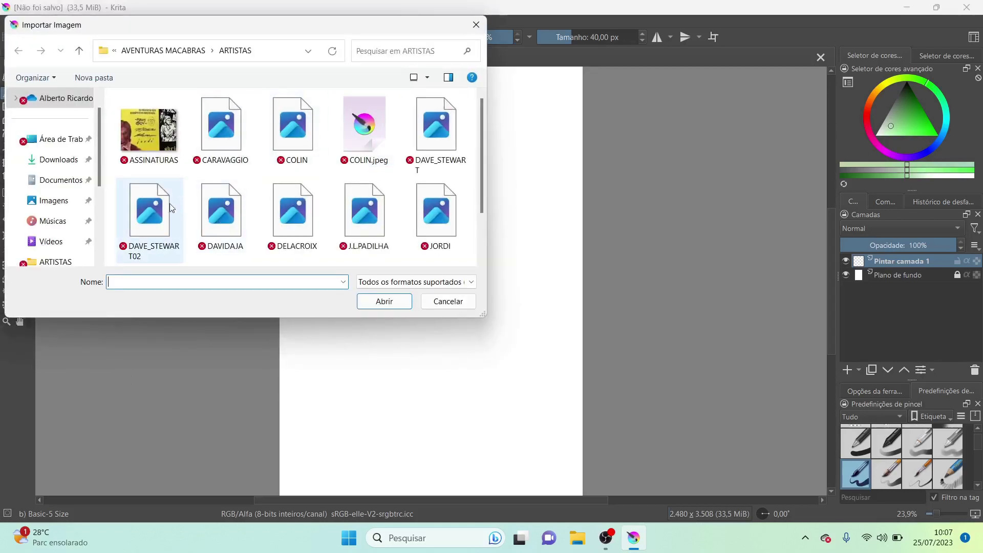
left_click(149, 227)
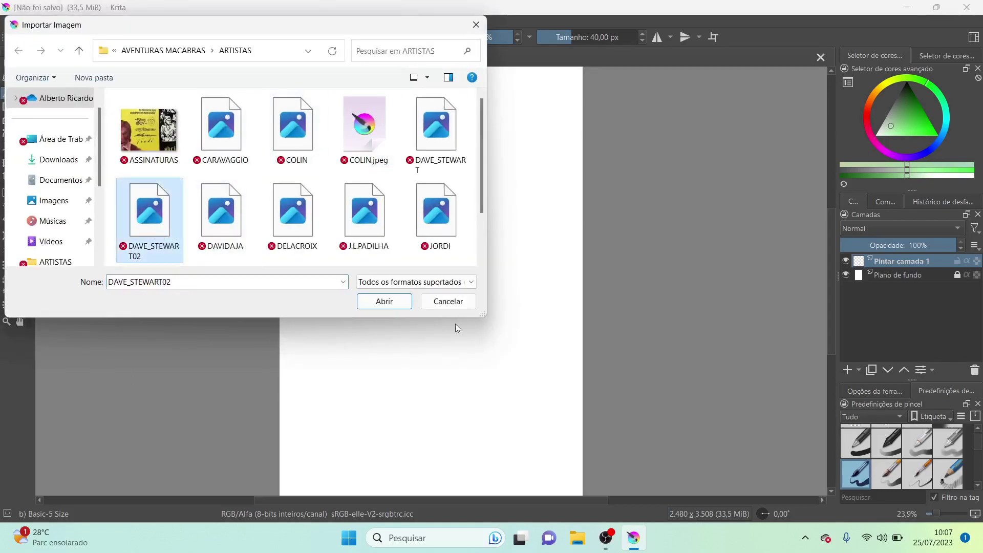
left_click(387, 303)
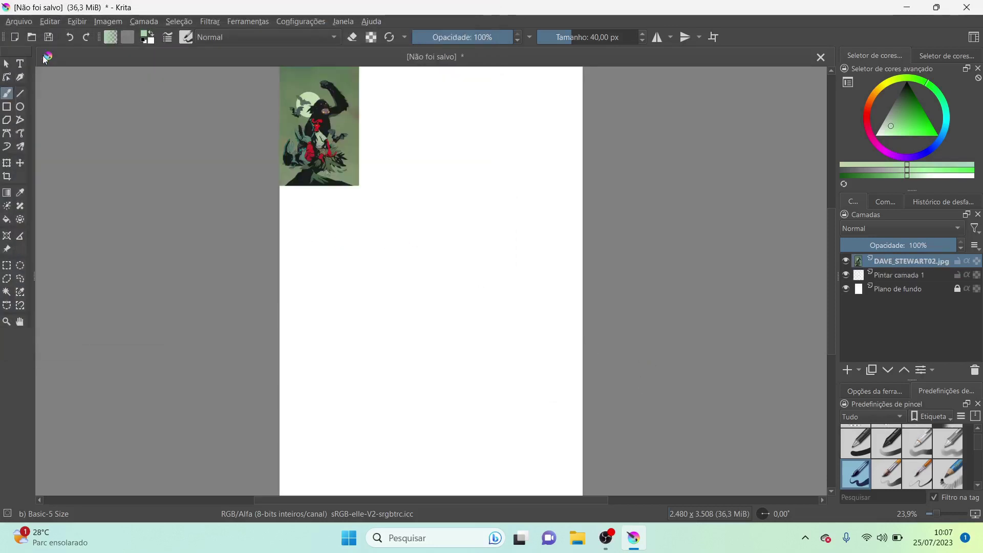
left_click(7, 63)
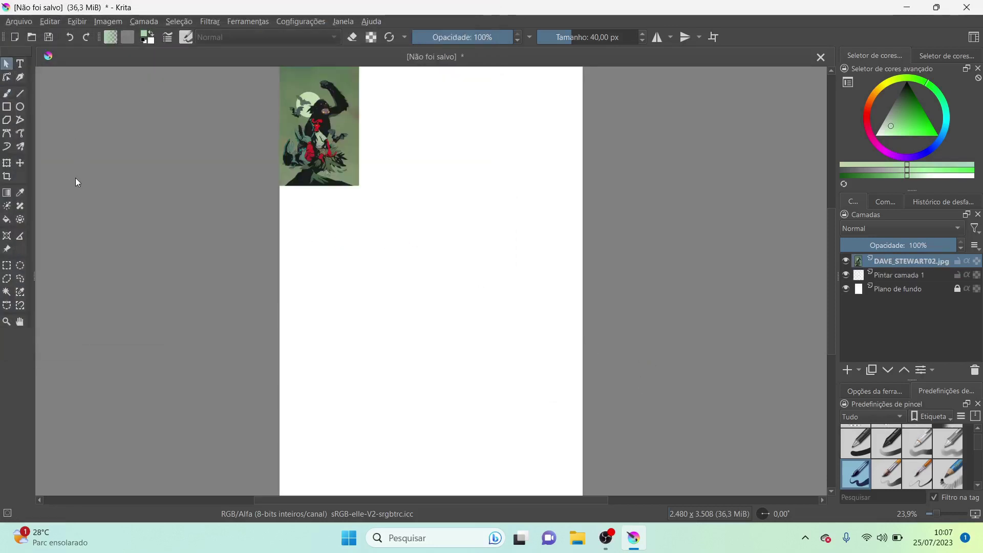
key("ctrl+t")
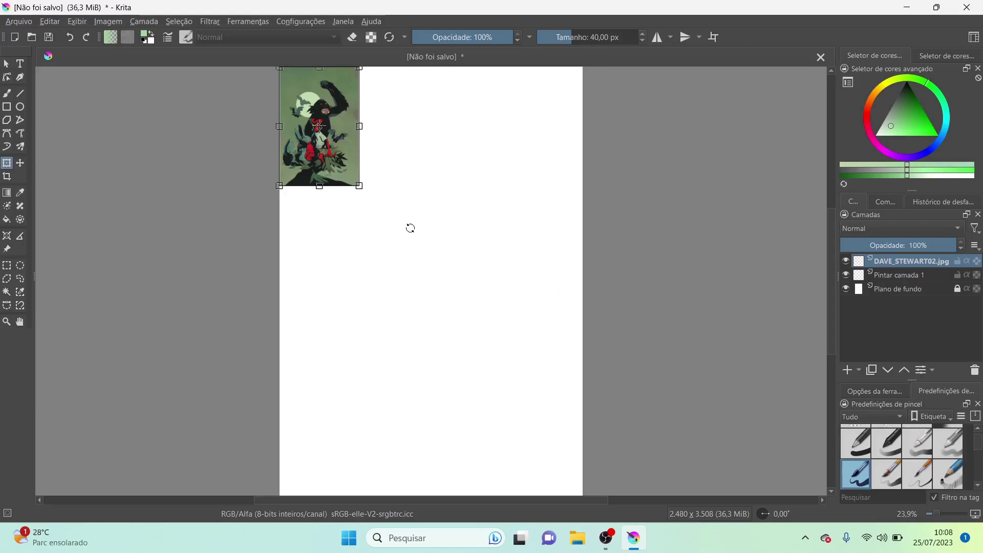
left_click_drag(359, 185, 631, 480)
left_click_drag(829, 264, 829, 241)
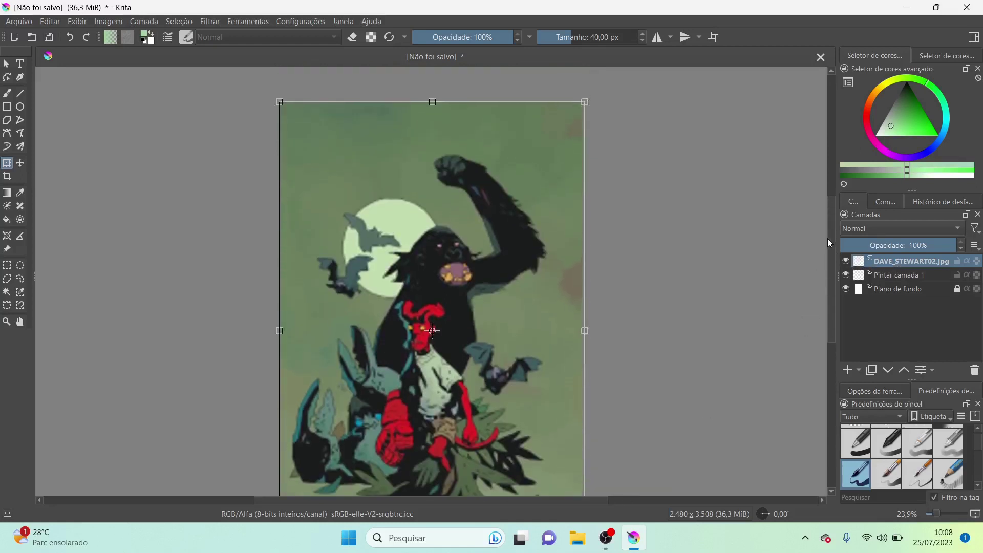
left_click_drag(475, 312, 479, 298)
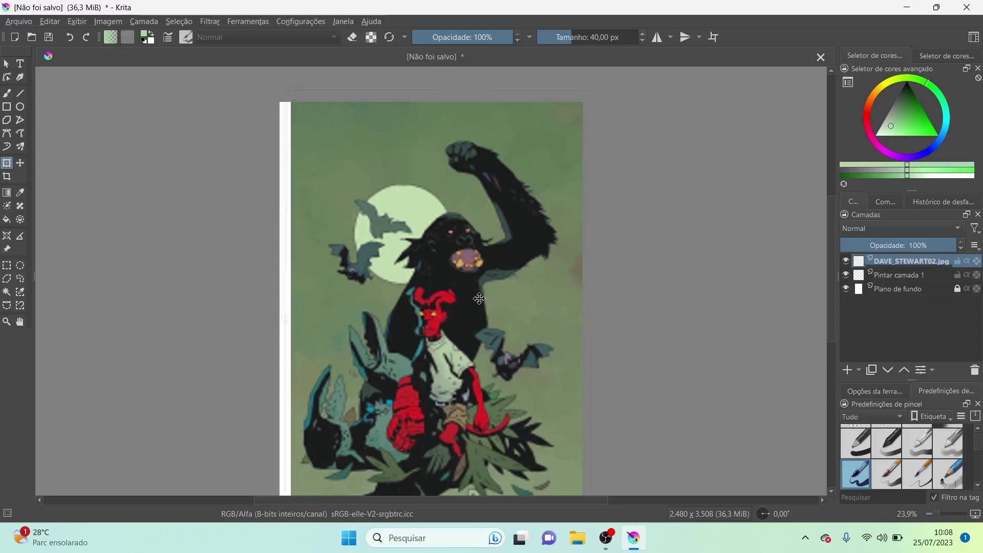
key("minus")
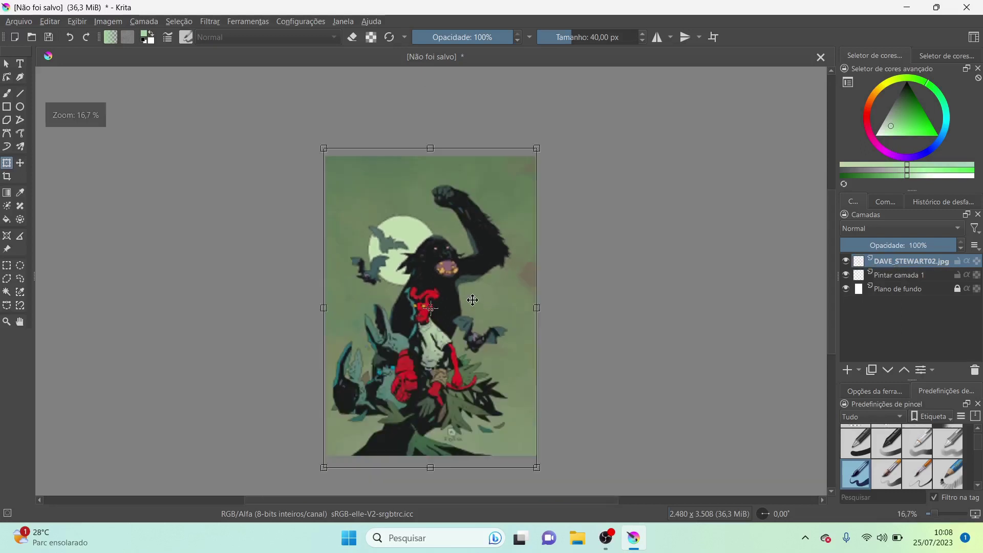
mouse_move(537, 468)
left_mouse_down()
mouse_move(510, 440)
mouse_move(529, 455)
left_mouse_up()
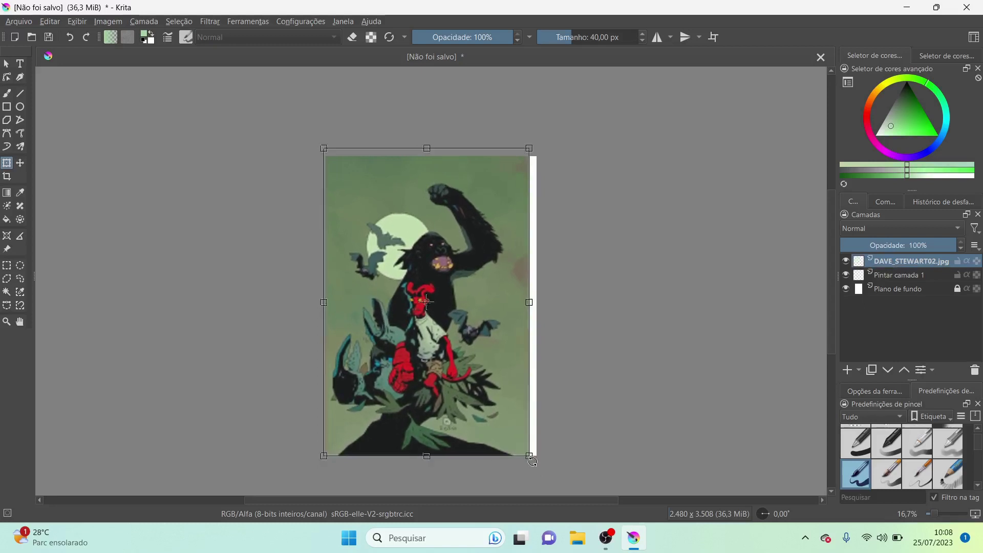
key("Return")
- Examine the enlarged illustration's quality up close around the red character's face, and return to the wider page
left_click(6, 321)
left_click_drag(303, 169, 593, 432)
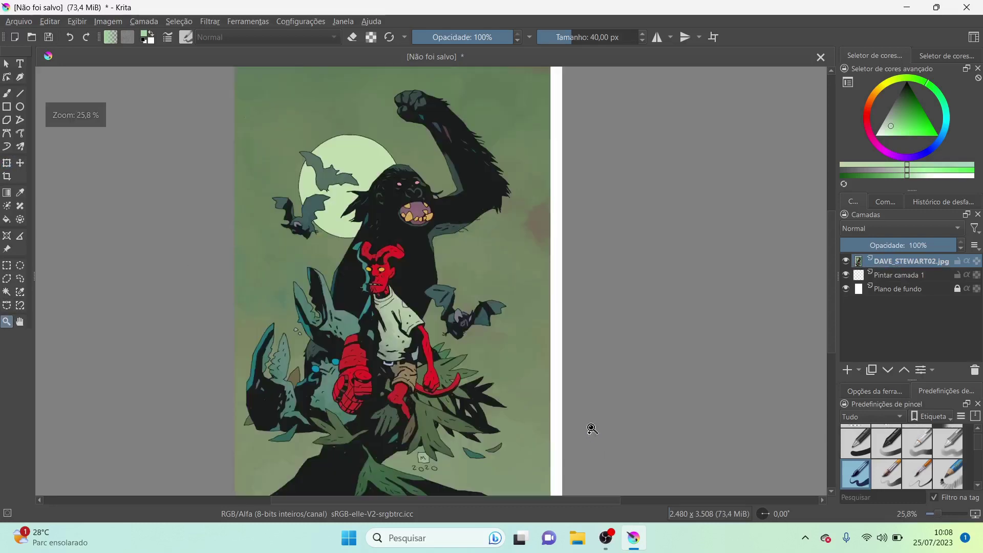
left_click_drag(298, 185, 415, 293)
left_click_drag(348, 172, 540, 392)
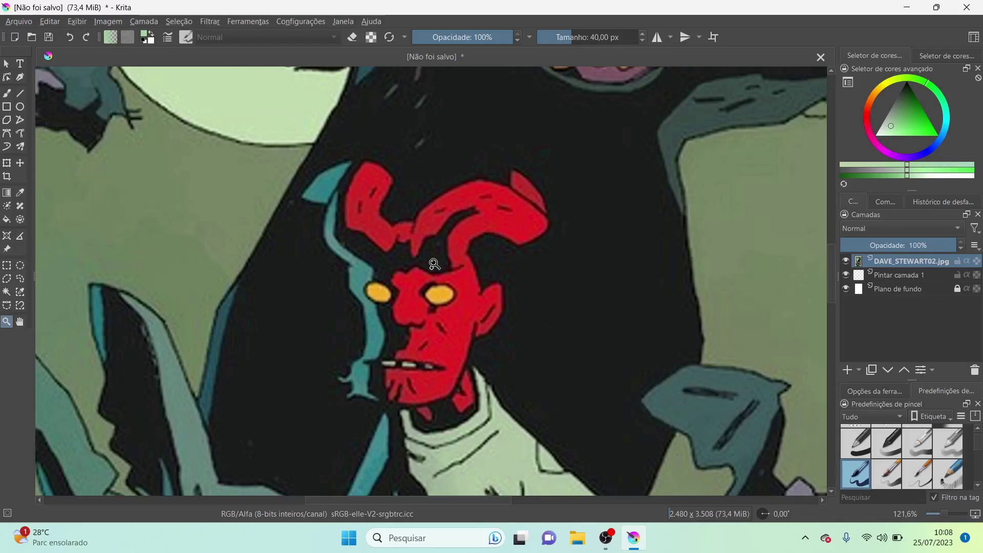
scroll(434, 263, "down", 5)
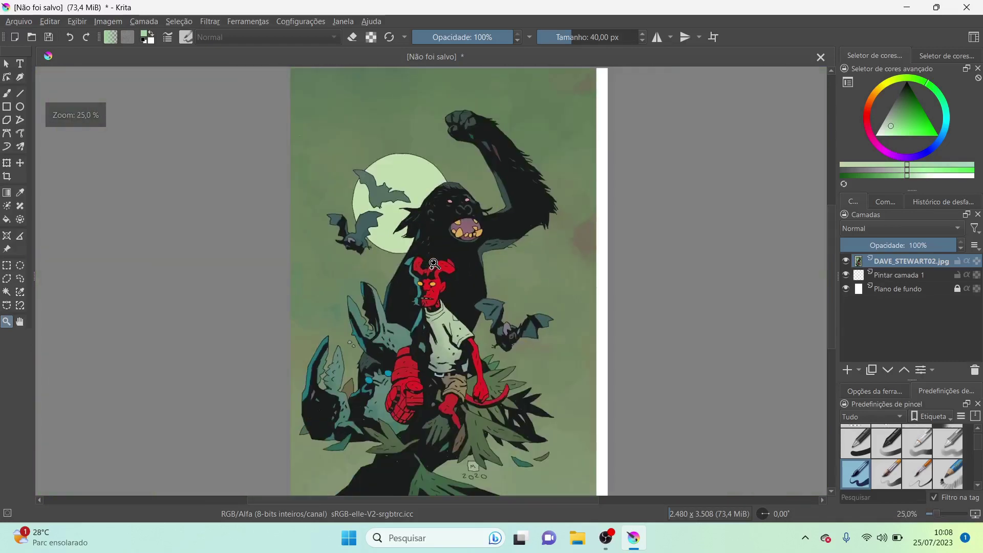
- Create a text area across the top of the illustration with the text HELLBOY
left_click(20, 63)
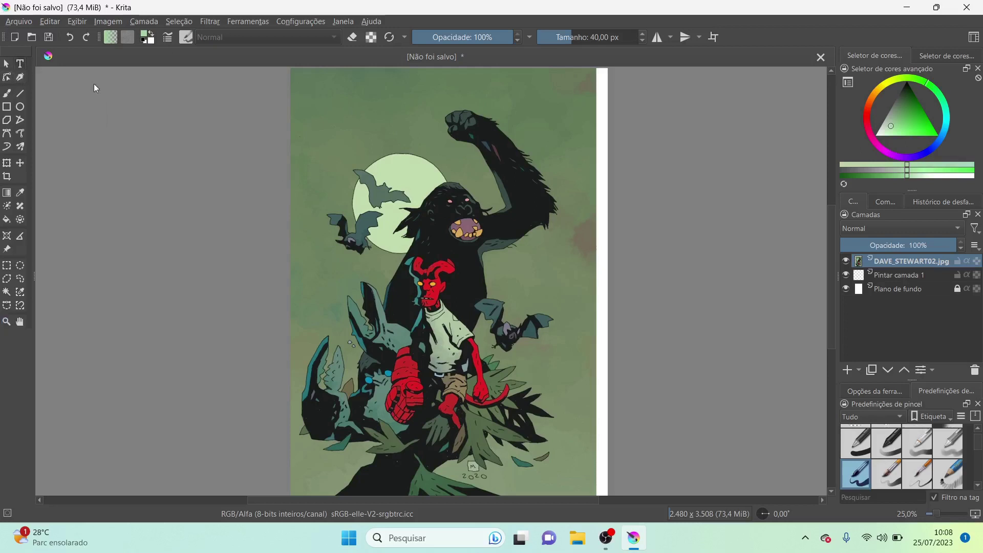
left_click_drag(320, 116, 526, 203)
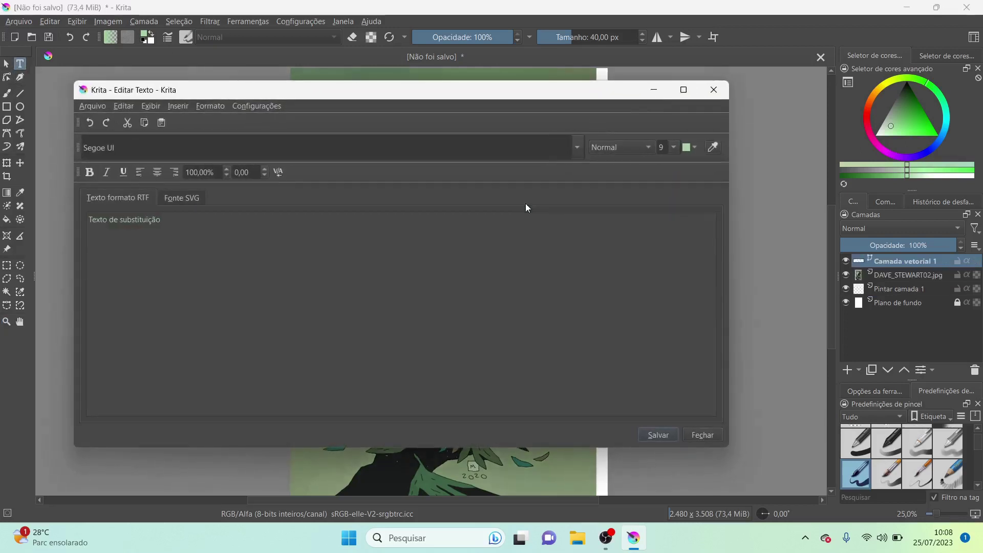
left_click_drag(185, 235, 26, 184)
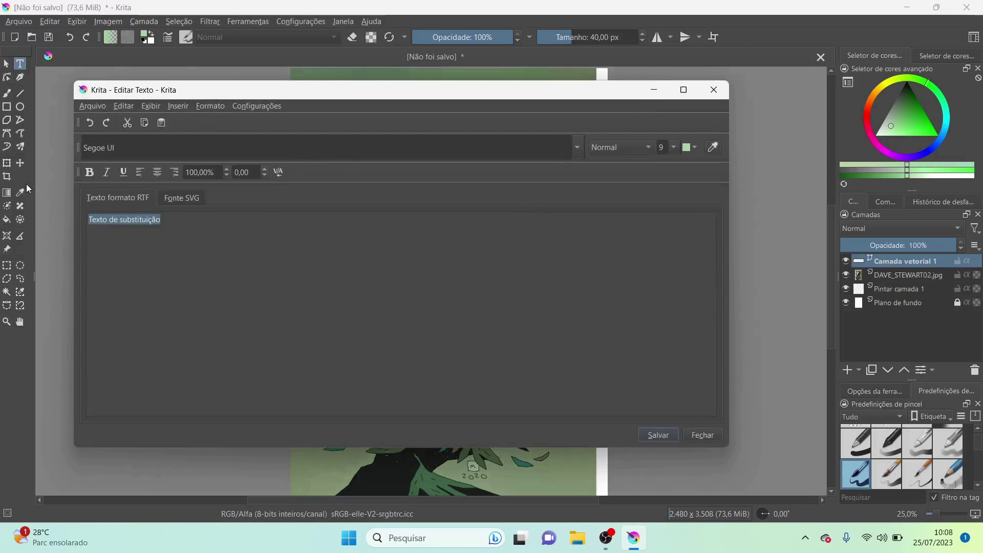
key("Caps_Lock")
type("HEL")
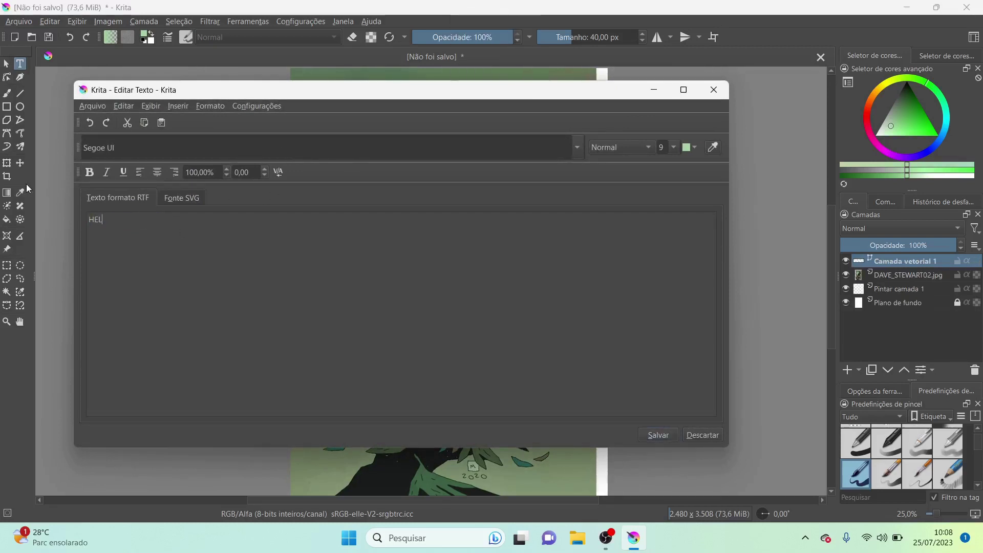
type("LBOY")
- Format the HELLBOY text in bold at size 72, save it and close the text editor
key("ctrl+a")
left_click(674, 147)
left_click_drag(676, 197, 672, 275)
left_click(664, 252)
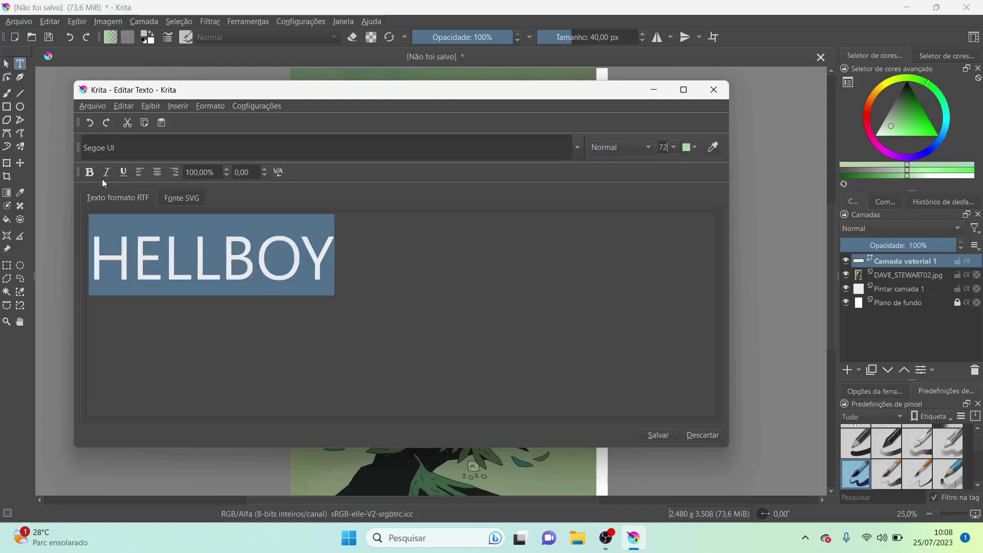
left_click(88, 172)
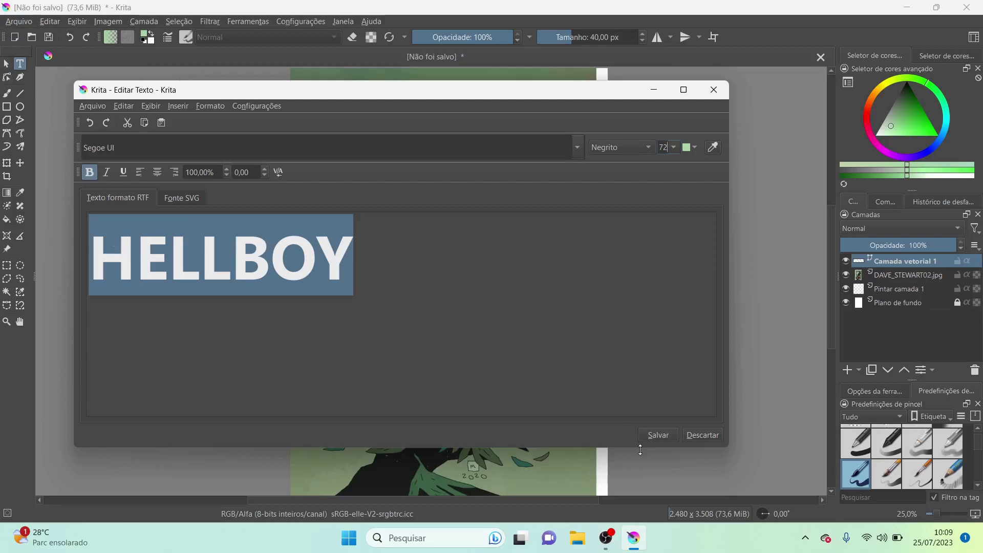
left_click(668, 434)
left_click(702, 436)
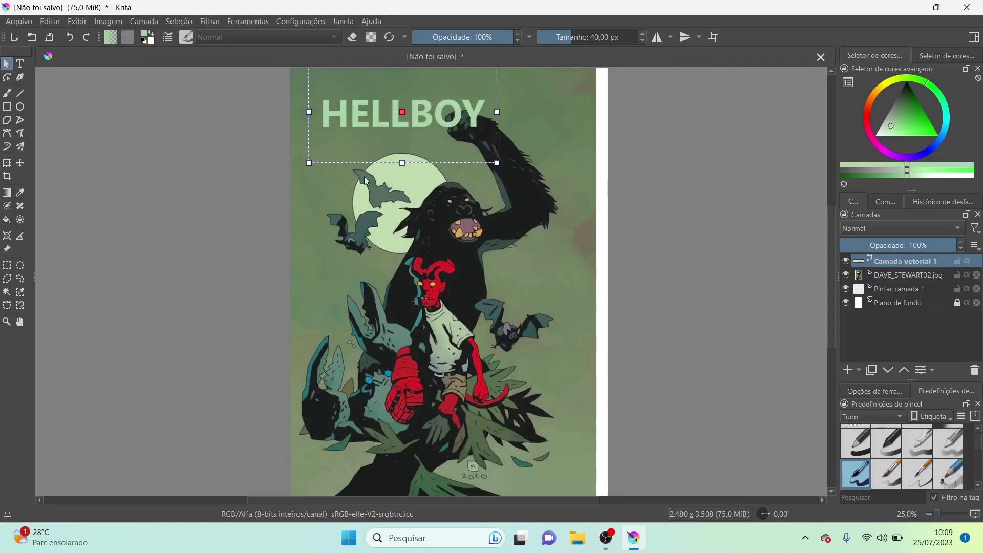
- Move the HELLBOY title so it is roughly centred near the page's top edge, just above the raised fist
left_click_drag(379, 118, 407, 98)
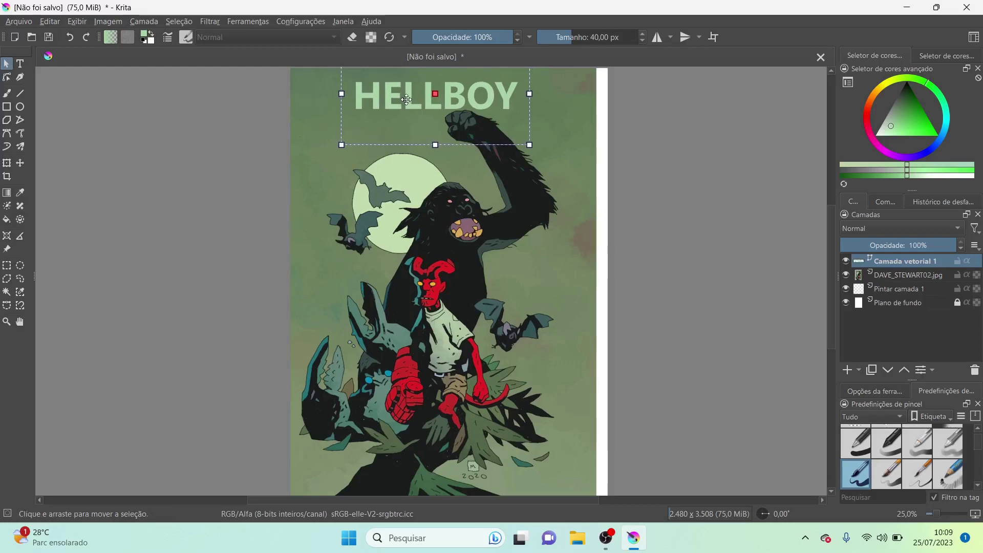
double_click(407, 98)
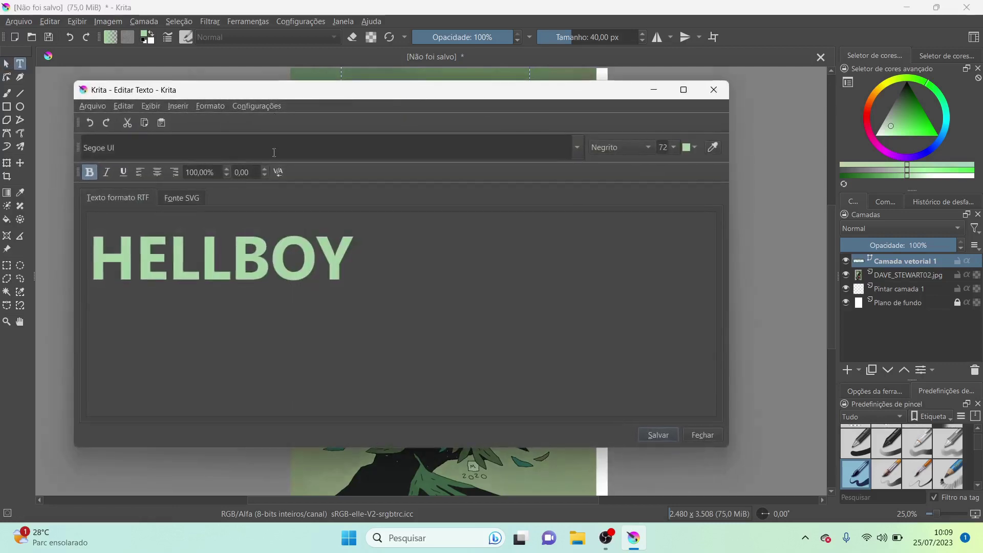
left_click(701, 434)
- Examine the edges of the letter H in the HELLBOY title at high magnification, and return to the whole title
left_click(7, 322)
left_click_drag(302, 77, 421, 140)
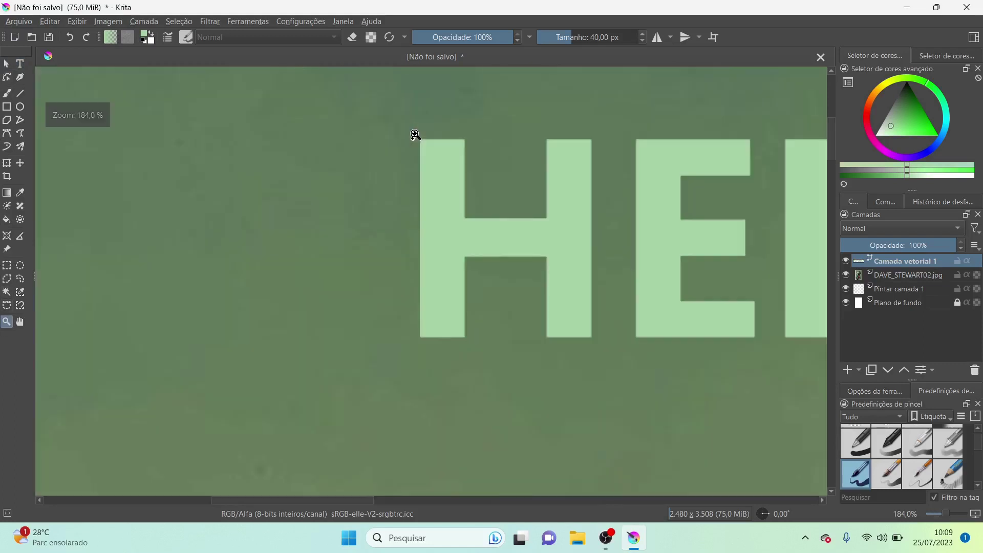
left_click_drag(379, 112, 563, 397)
left_click_drag(311, 178, 540, 427)
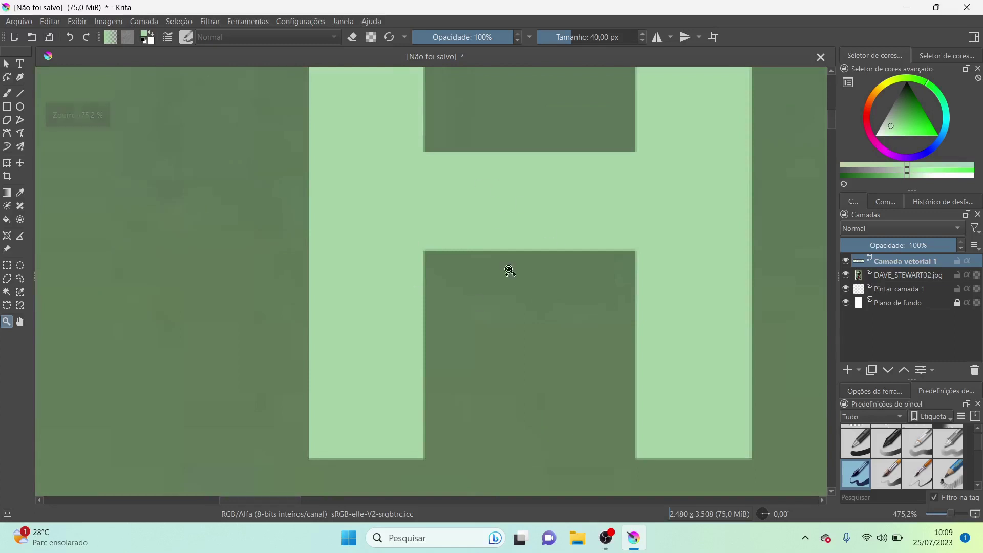
left_click_drag(401, 349, 198, 491)
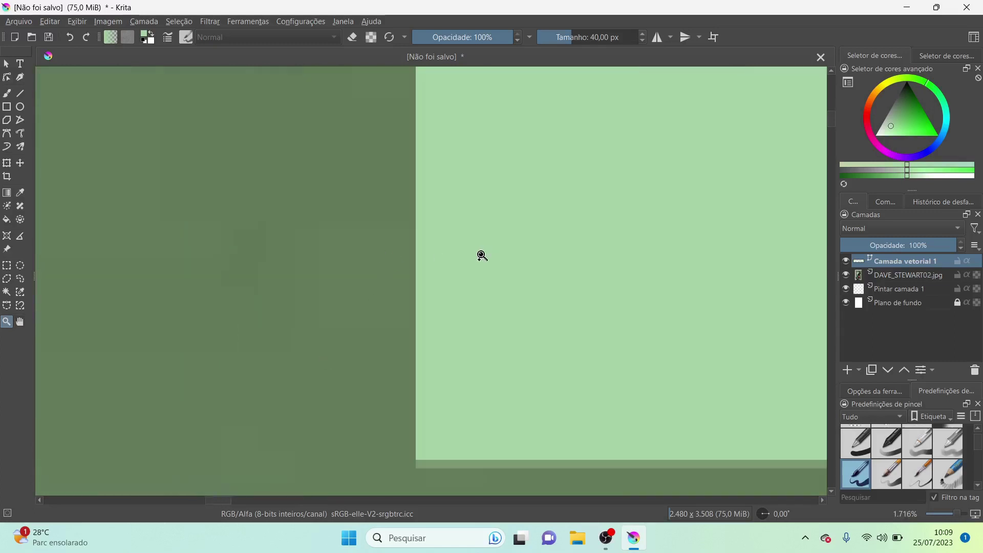
key("ctrl+minus")
key("ctrl+minus")
key("ctrl+minus")
key("ctrl+minus")
key("ctrl+minus")
key("ctrl+minus")
key("ctrl+minus")
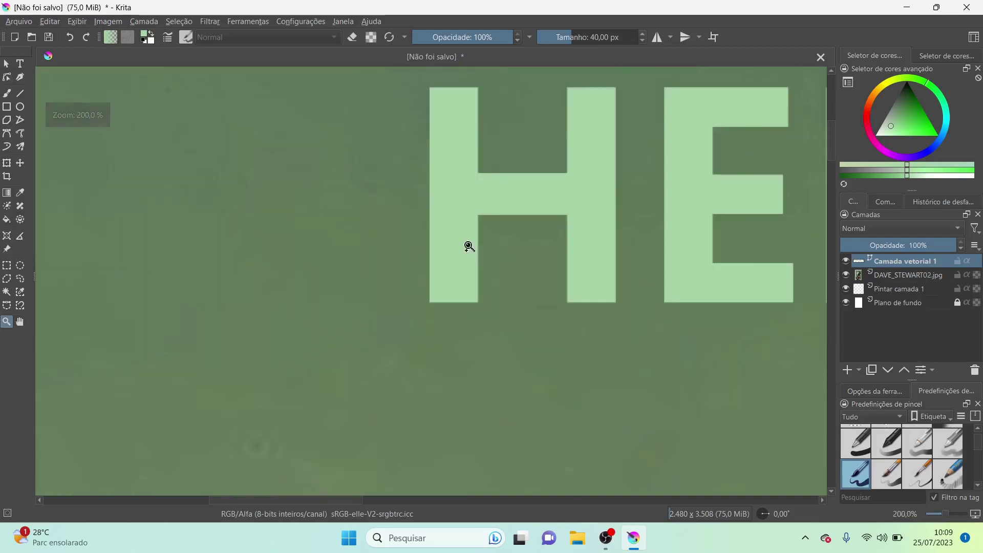
key("ctrl+minus")
key("ctrl+minus")
key("ctrl+minus")
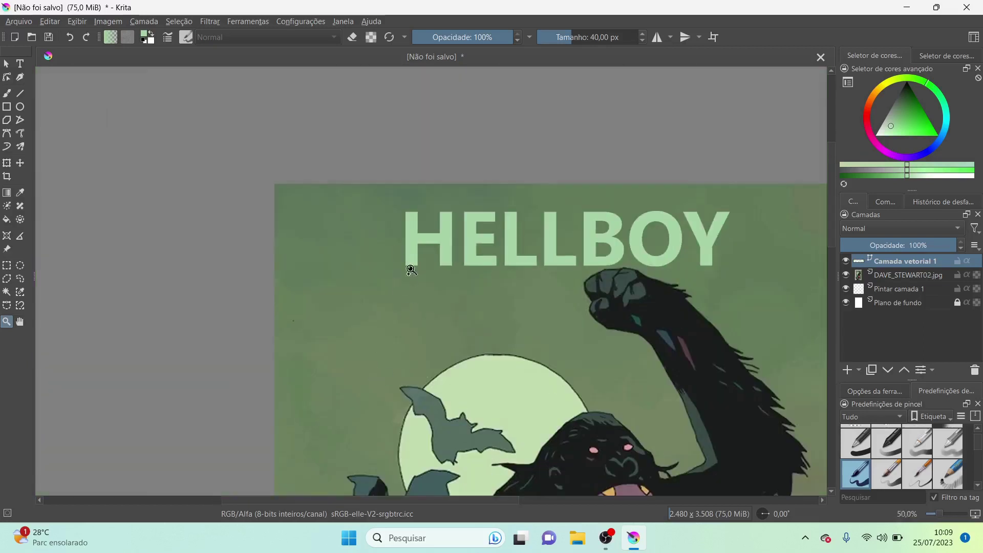
- Examine the outlines of the upper bat and the moon up close to compare them with the title's edges
left_click_drag(396, 345, 484, 453)
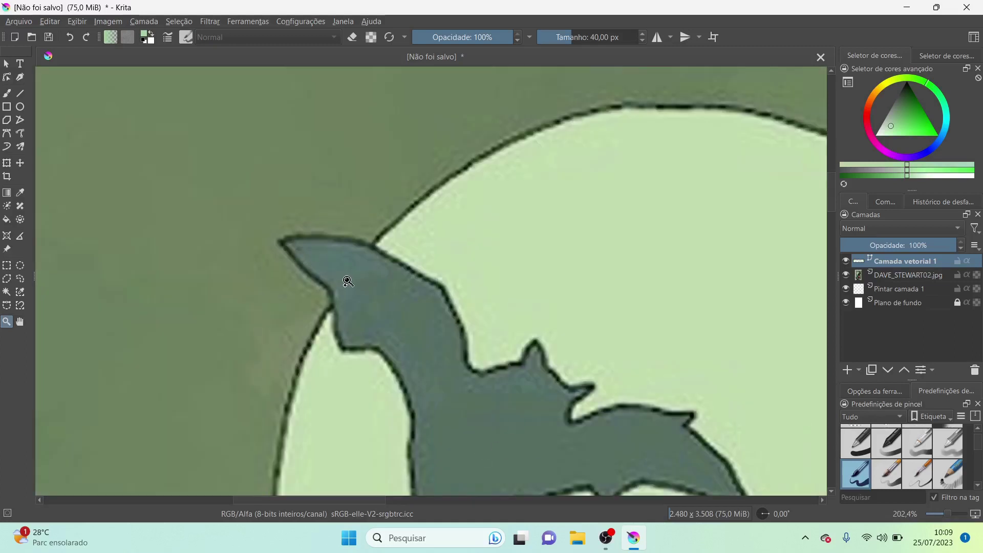
key("ctrl+minus")
key("ctrl+minus")
key("ctrl+minus")
key("ctrl+minus")
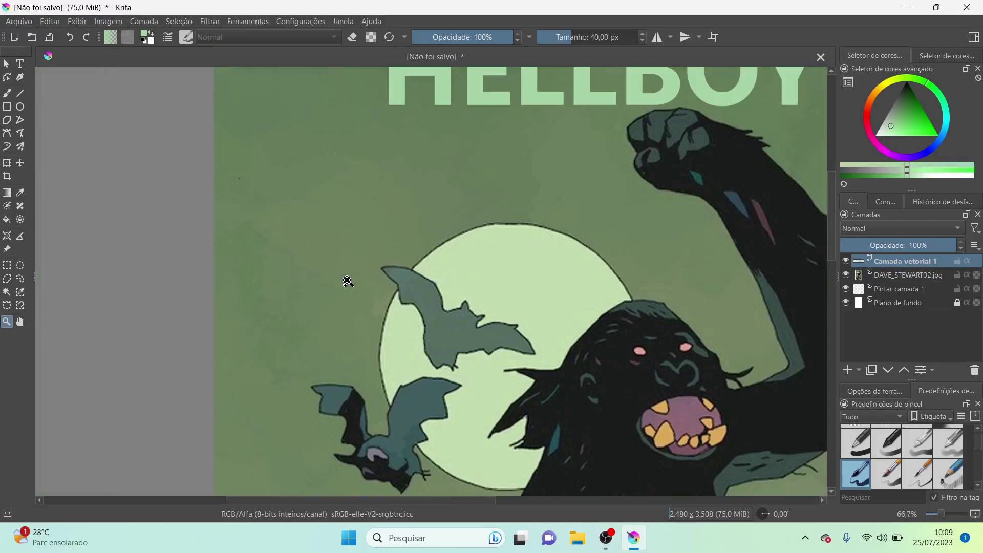
- Lower the opacity of the DAVE_STEWART02.jpg layer to 29%
left_click(918, 278)
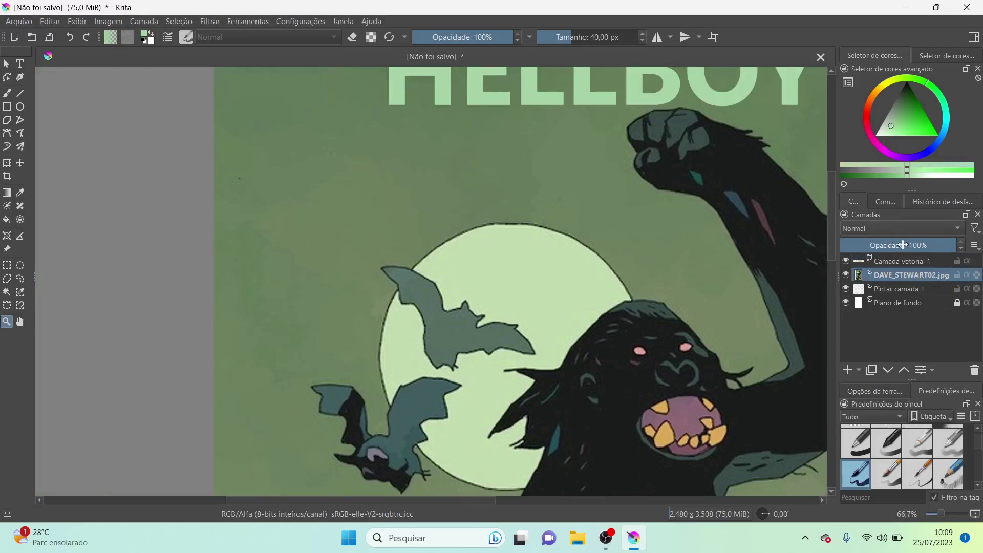
left_click_drag(922, 245, 874, 239)
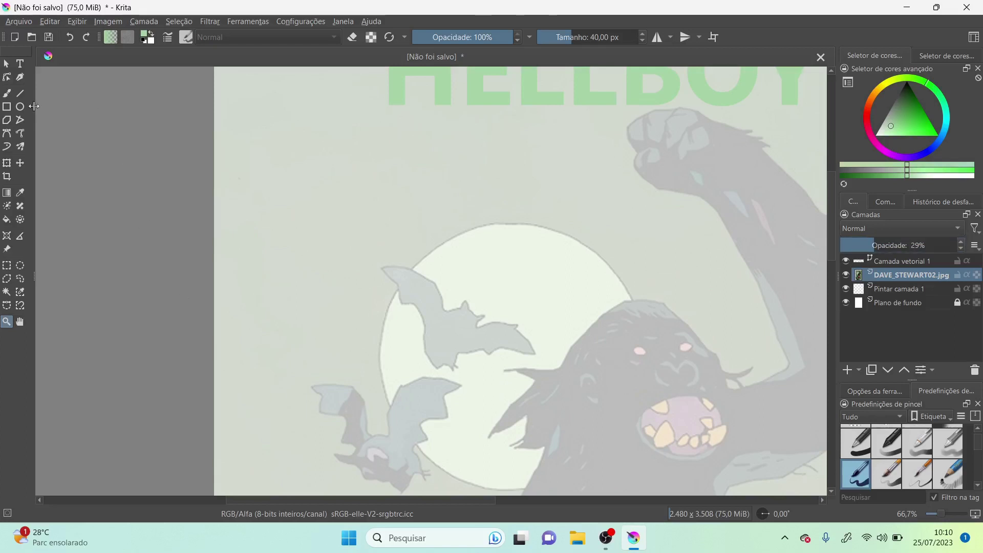
- Activate the freehand brush with the Basic-5 Size preset and set the painting colour to black
left_click(7, 92)
left_click(186, 37)
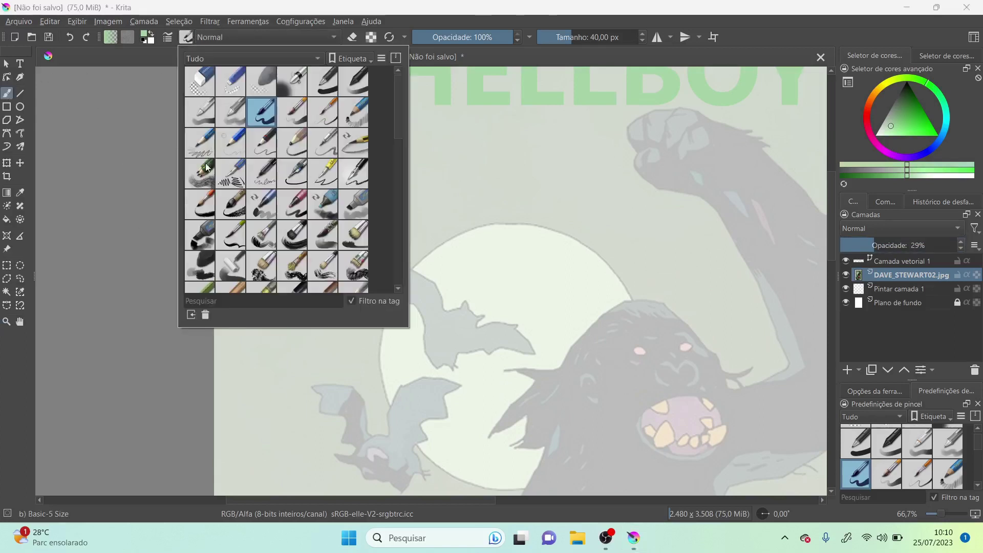
mouse_move(395, 106)
left_mouse_down()
mouse_move(396, 143)
mouse_move(401, 102)
left_mouse_up()
left_click(114, 172)
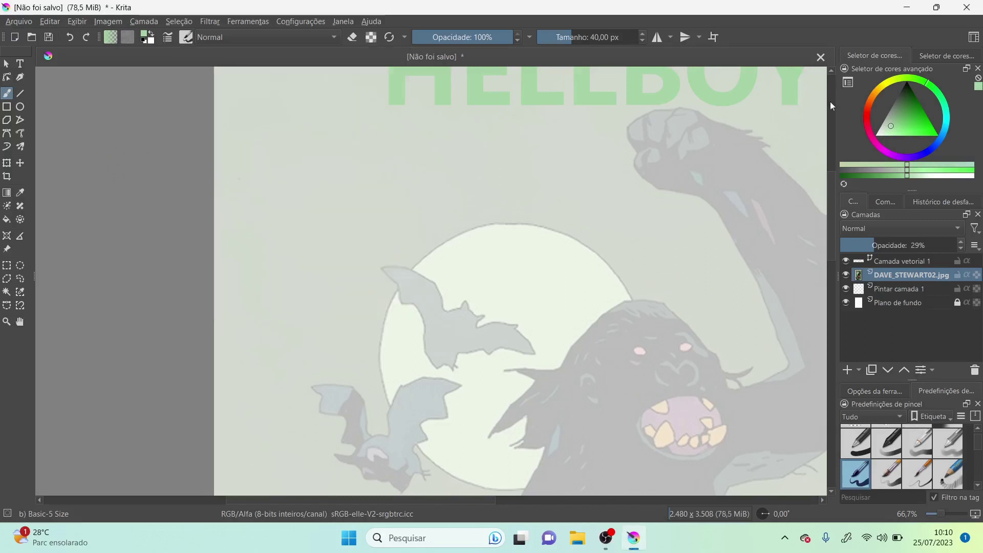
left_click_drag(904, 105, 906, 82)
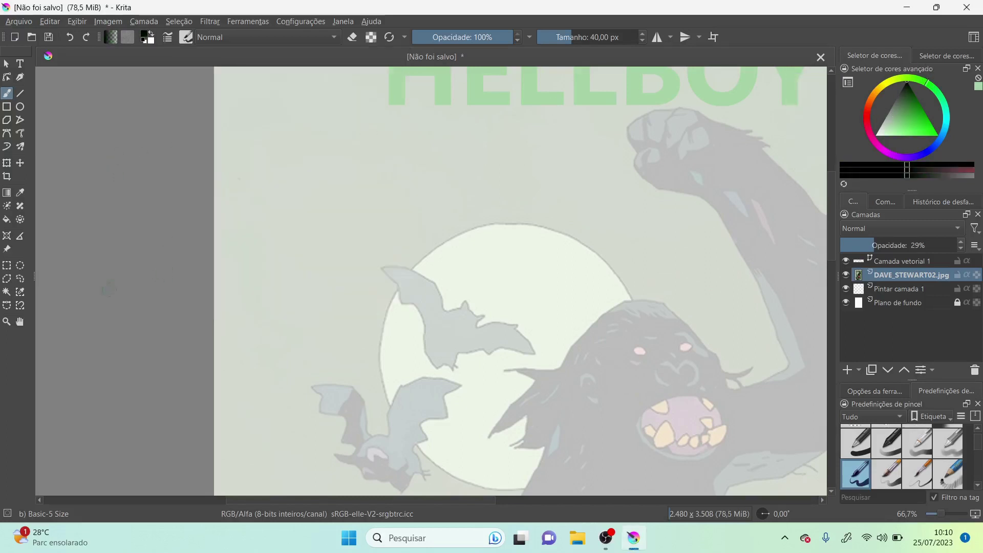
- Reduce the freehand brush size to 6 px for working close up on the bat in front of the moon
left_click(7, 321)
mouse_move(349, 243)
left_mouse_down()
mouse_move(548, 397)
mouse_move(610, 420)
left_mouse_up()
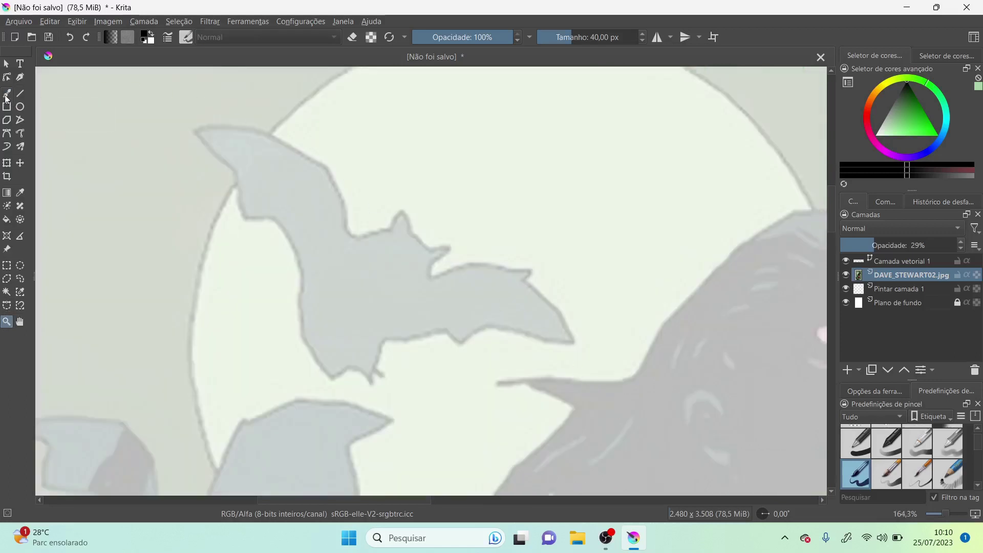
left_click(7, 94)
key("bracketleft")
key("bracketleft")
key("bracketleft")
key("bracketleft")
key("bracketleft")
key("bracketleft")
key("bracketleft")
key("bracketleft")
key("bracketleft")
key("bracketleft")
key("bracketleft")
key("bracketleft")
key("bracketleft")
key("bracketleft")
key("bracketleft")
key("bracketleft")
key("bracketleft")
key("bracketleft")
key("bracketleft")
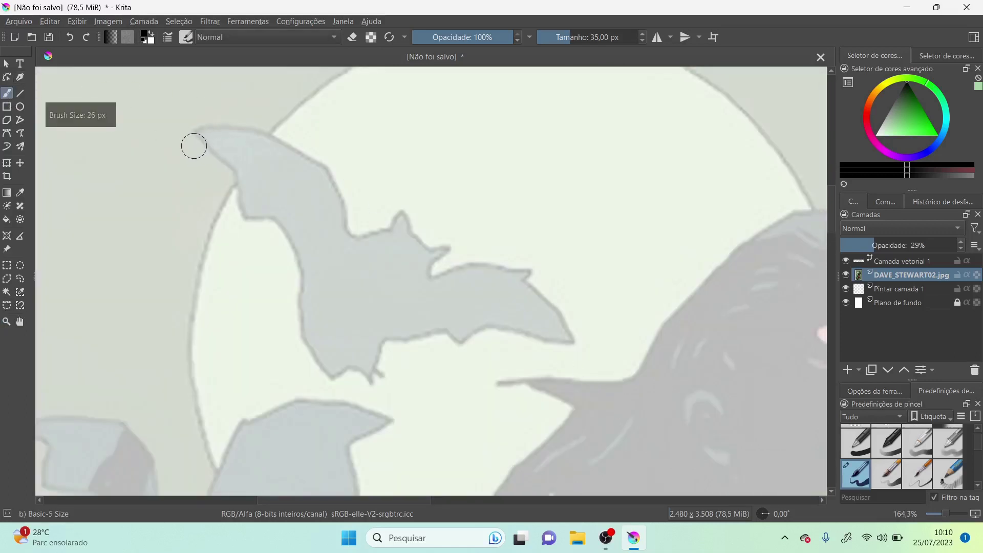
key("bracketleft")
key("bracketleft")
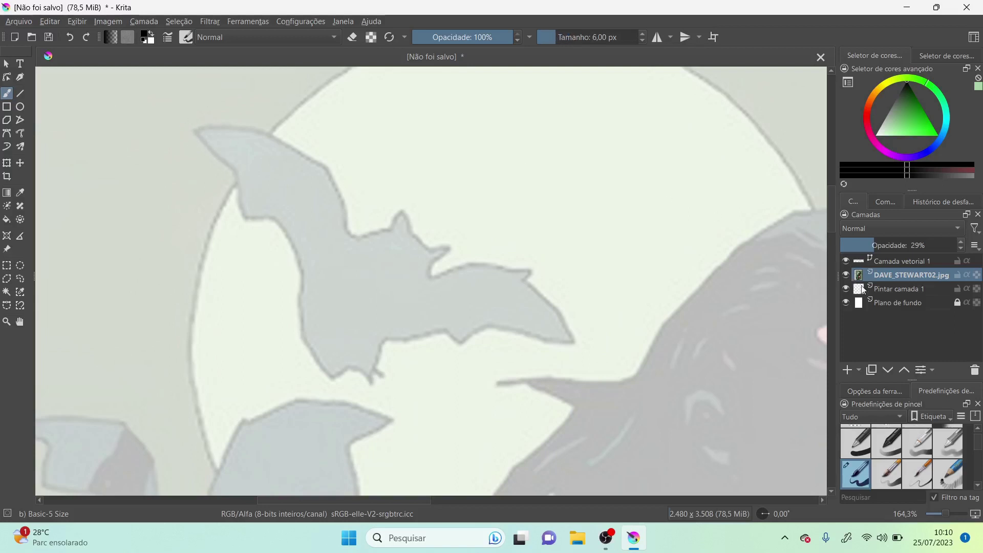
- Add a new paint layer directly above the DAVE_STEWART02.jpg layer and name it MORGEGO
left_click(848, 370)
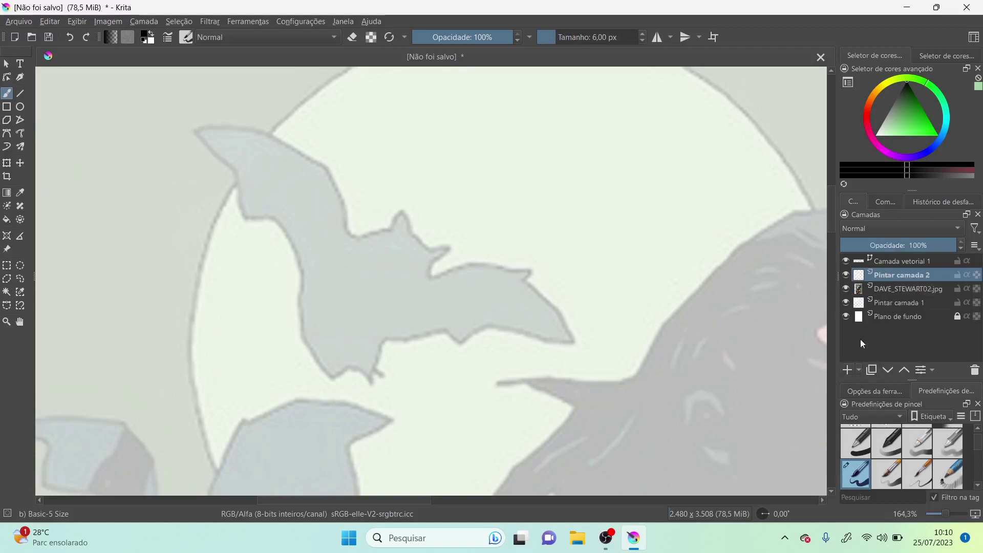
double_click(901, 275)
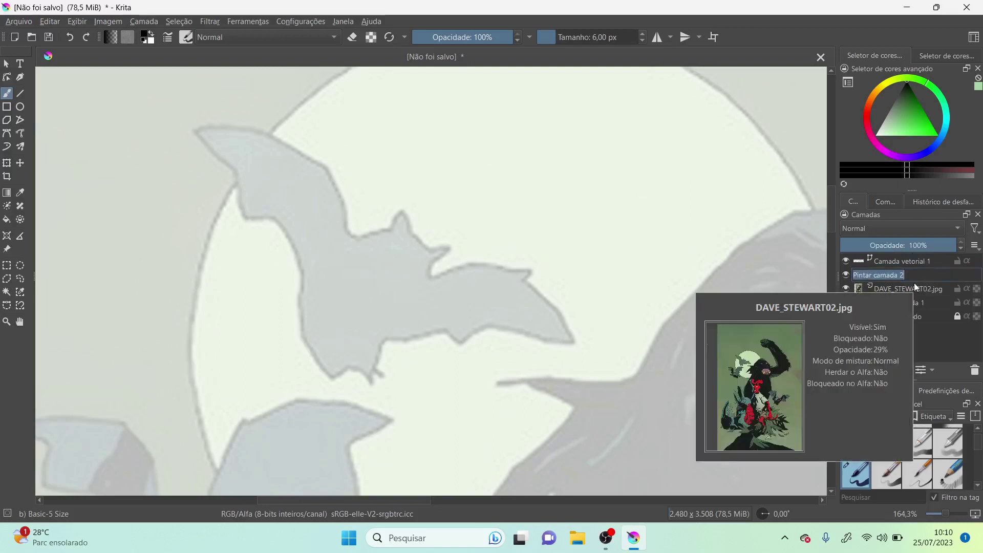
type("MORGEGO")
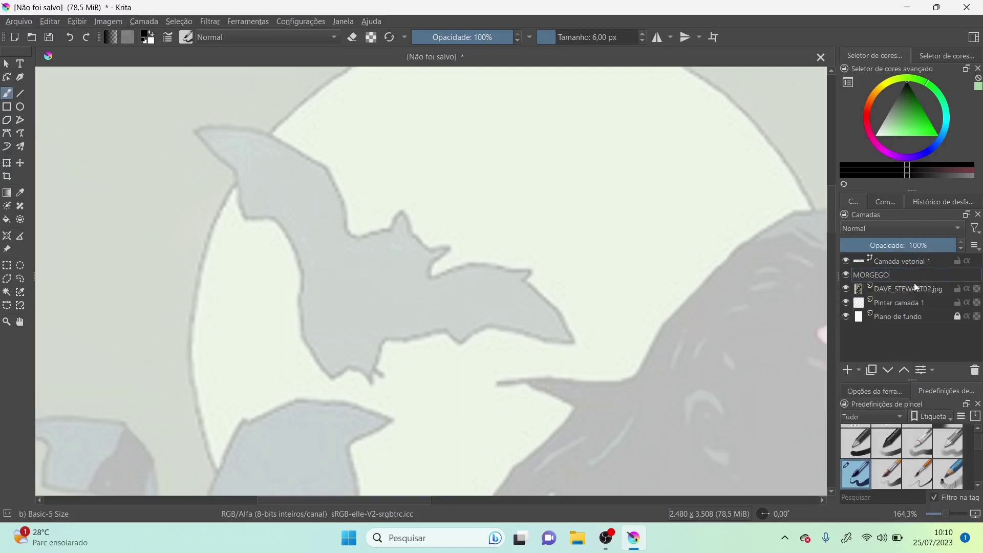
key("Return")
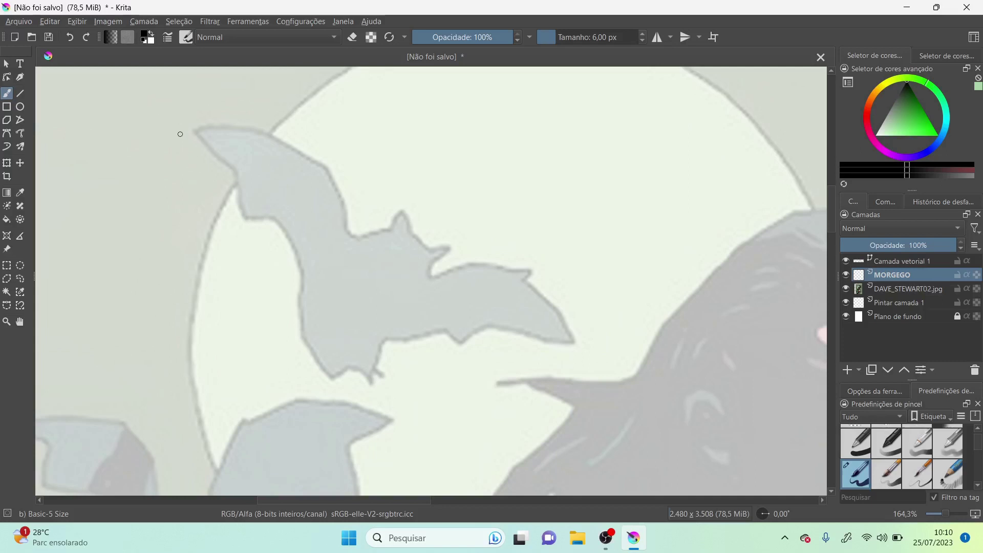
- Trace the full outline of the upper bat in front of the moon with black brush strokes on the MORGEGO layer
mouse_move(194, 130)
left_mouse_down()
mouse_move(234, 171)
mouse_move(239, 210)
left_mouse_up()
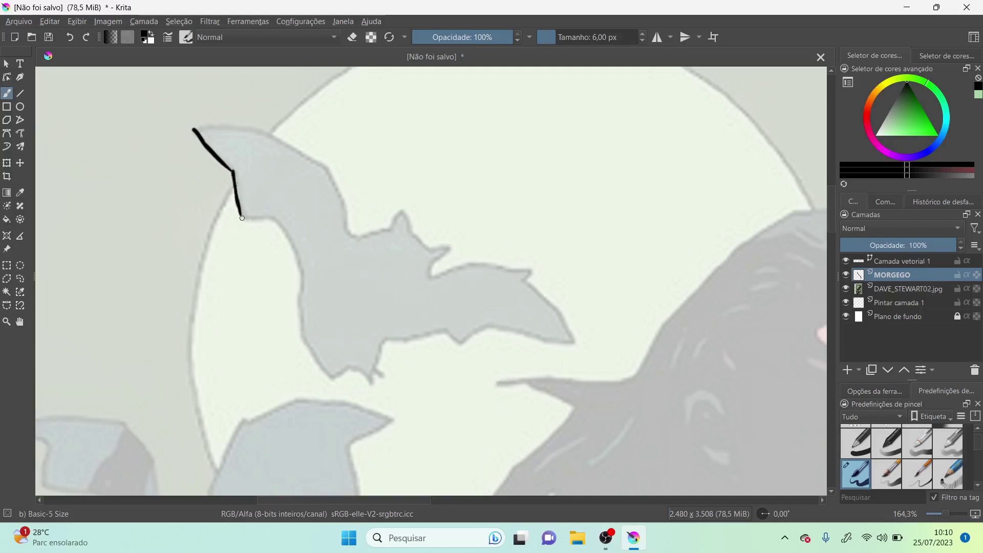
mouse_move(241, 213)
left_mouse_down()
mouse_move(274, 222)
mouse_move(299, 266)
mouse_move(284, 268)
mouse_move(301, 304)
left_mouse_up()
mouse_move(300, 268)
left_mouse_down()
mouse_move(312, 358)
mouse_move(332, 378)
mouse_move(356, 361)
left_mouse_up()
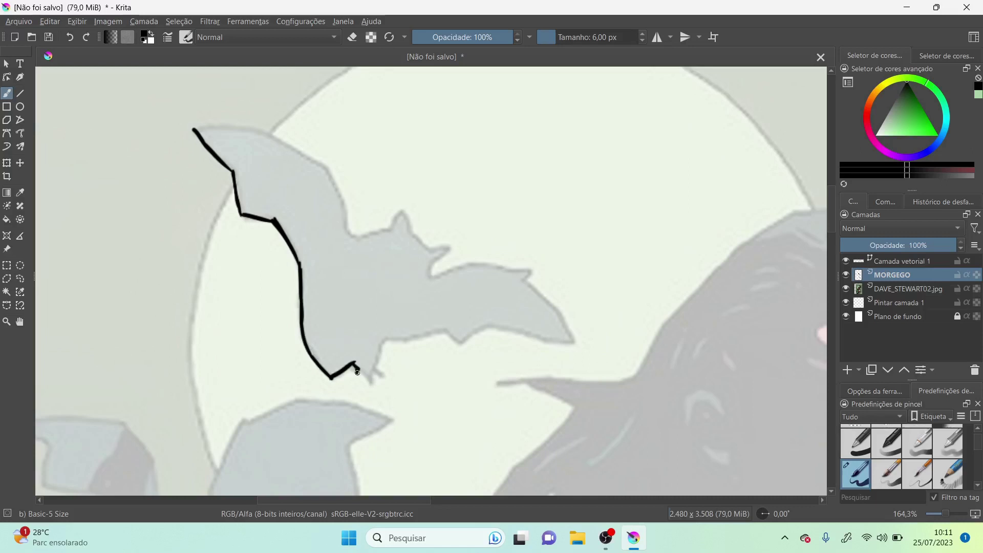
mouse_move(371, 384)
left_mouse_down()
mouse_move(394, 338)
mouse_move(449, 331)
mouse_move(461, 344)
mouse_move(496, 330)
mouse_move(572, 349)
mouse_move(551, 344)
mouse_move(576, 342)
mouse_move(569, 347)
mouse_move(554, 303)
mouse_move(565, 315)
mouse_move(539, 273)
mouse_move(506, 270)
left_mouse_up()
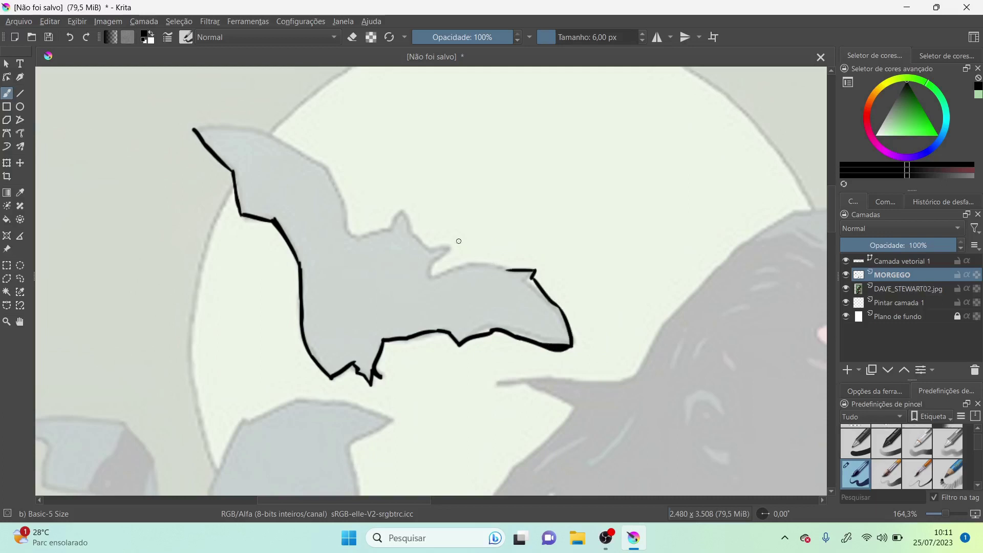
mouse_move(432, 275)
left_mouse_down()
mouse_move(493, 255)
mouse_move(474, 266)
mouse_move(516, 267)
mouse_move(430, 276)
left_mouse_up()
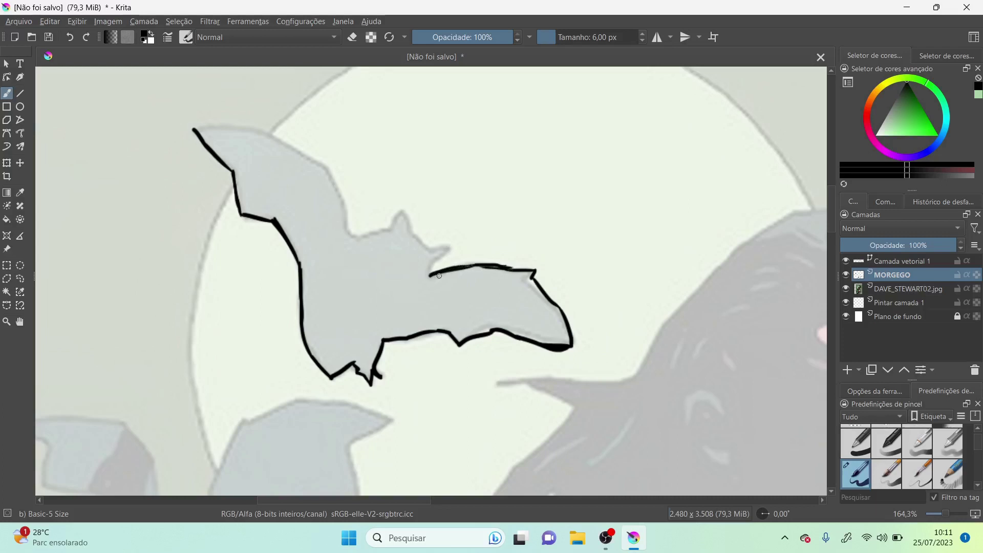
mouse_move(512, 267)
left_mouse_down()
mouse_move(540, 269)
mouse_move(518, 269)
left_mouse_up()
mouse_move(431, 275)
left_mouse_down()
mouse_move(449, 248)
mouse_move(430, 279)
left_mouse_up()
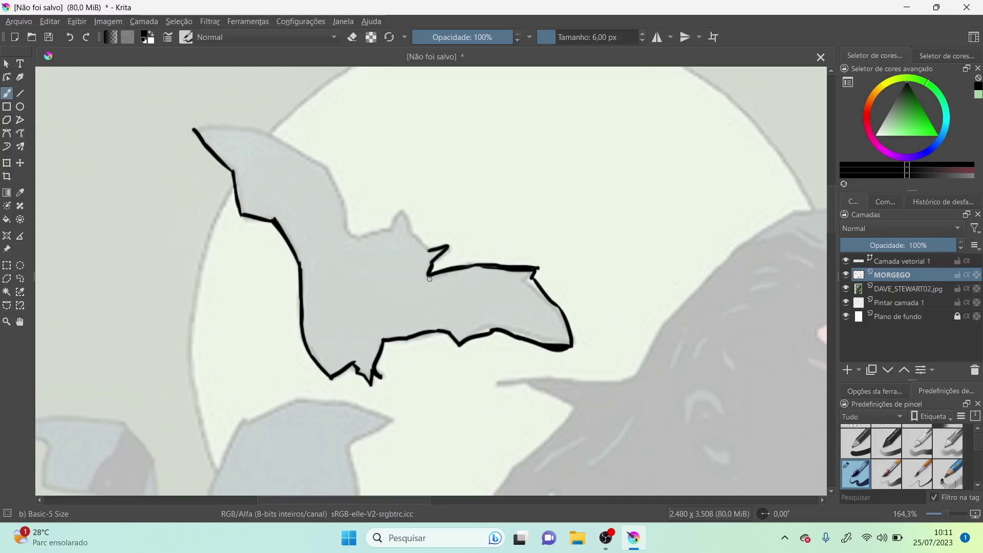
mouse_move(410, 232)
left_mouse_down()
mouse_move(431, 252)
mouse_move(403, 212)
mouse_move(392, 228)
mouse_move(349, 236)
mouse_move(359, 232)
mouse_move(321, 171)
mouse_move(262, 135)
mouse_move(196, 129)
mouse_move(244, 129)
left_mouse_up()
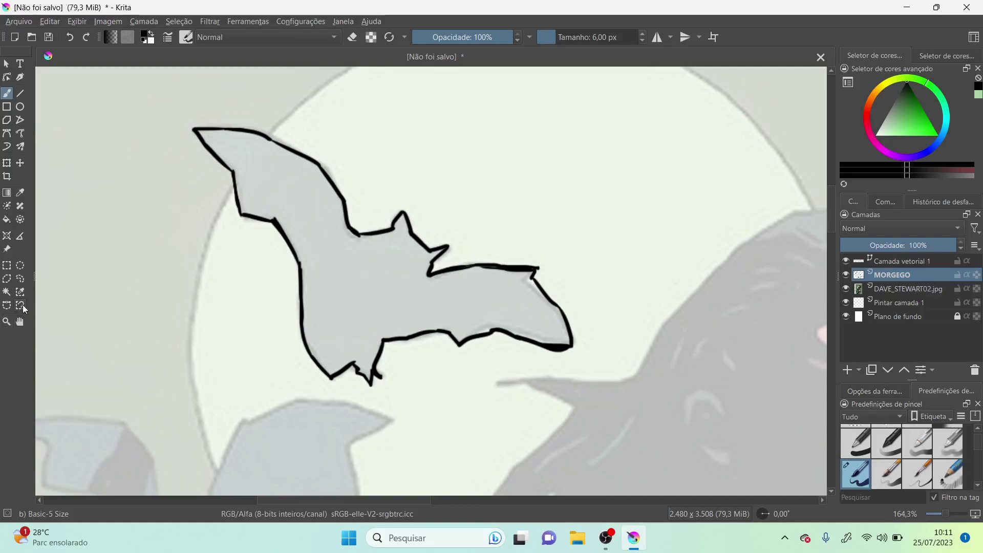
- Move the traced bat outline off the original bat, onto the moon, and compare the two outlines up close
left_click(20, 163)
left_click_drag(379, 279, 502, 254)
left_click(7, 322)
left_click_drag(276, 129, 420, 247)
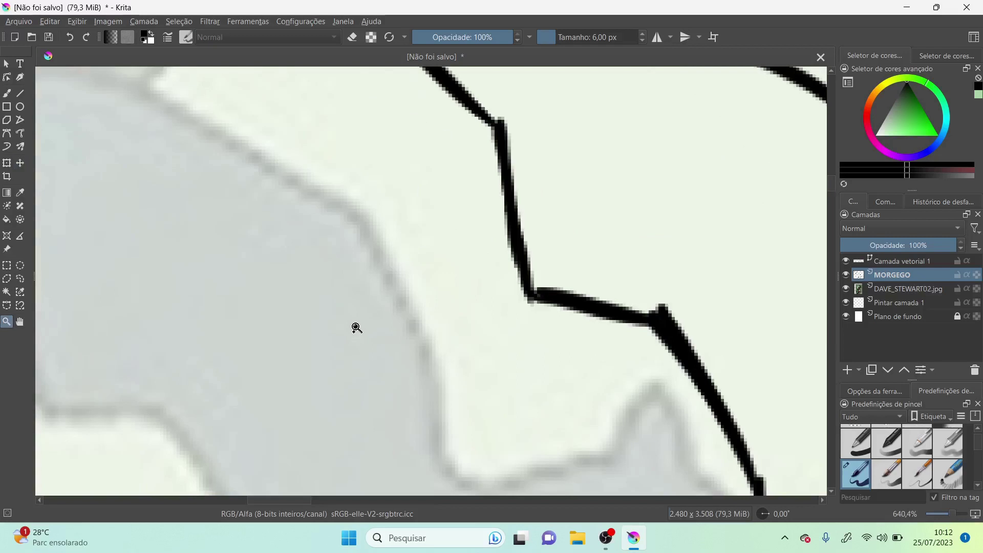
scroll(357, 316, "down", 3)
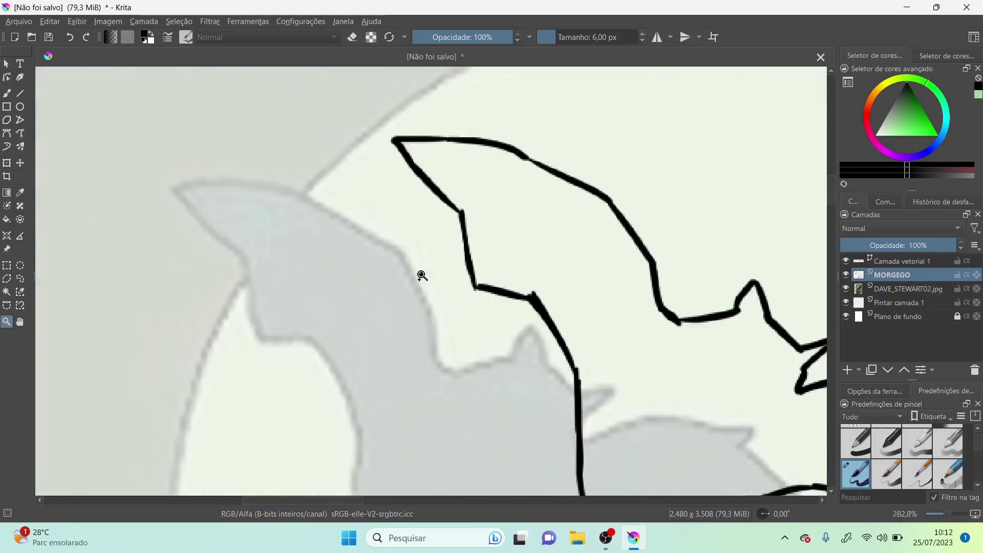
- Raise the DAVE_STEWART02.jpg layer's opacity to 100% and compare the original bat's edges with the traced line
left_click(887, 288)
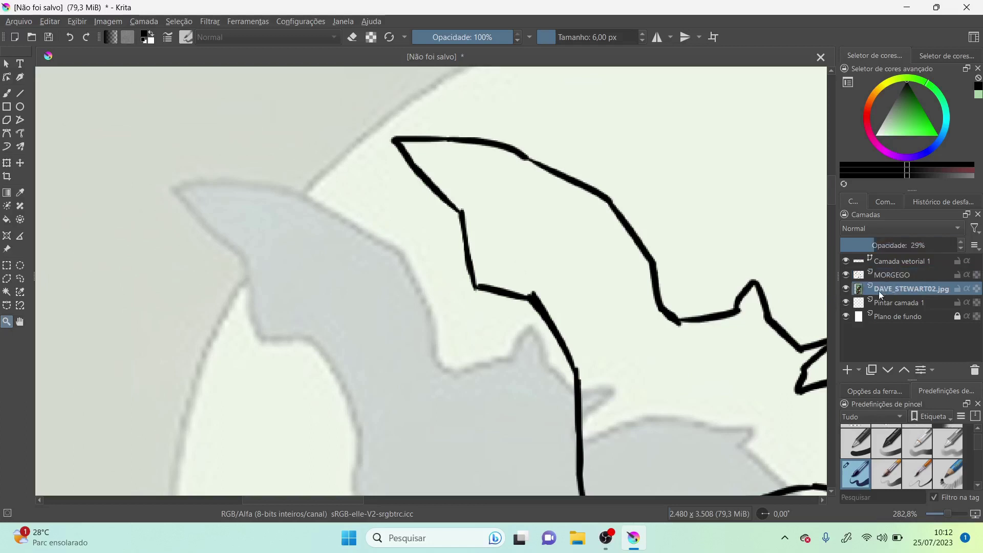
left_click_drag(869, 243, 962, 251)
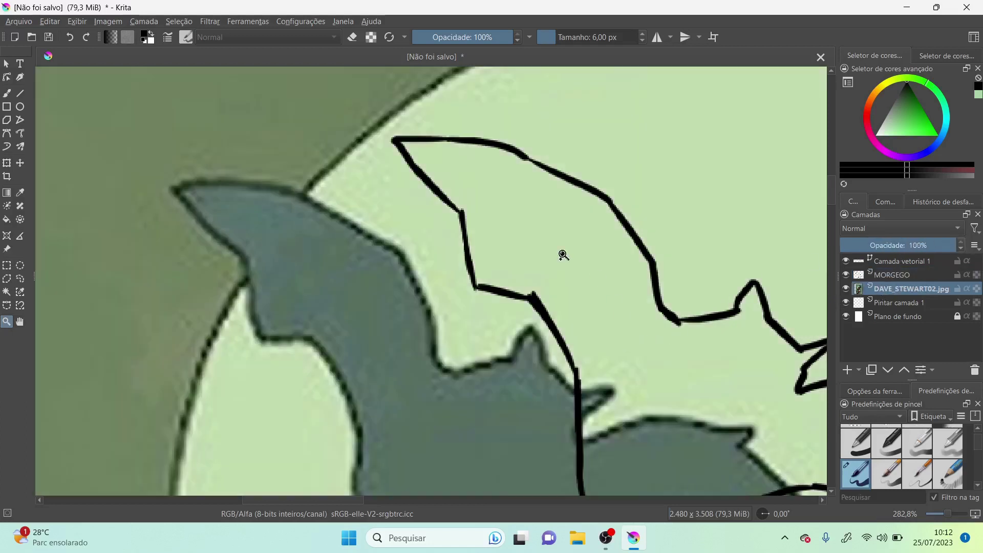
left_click_drag(272, 148, 692, 404)
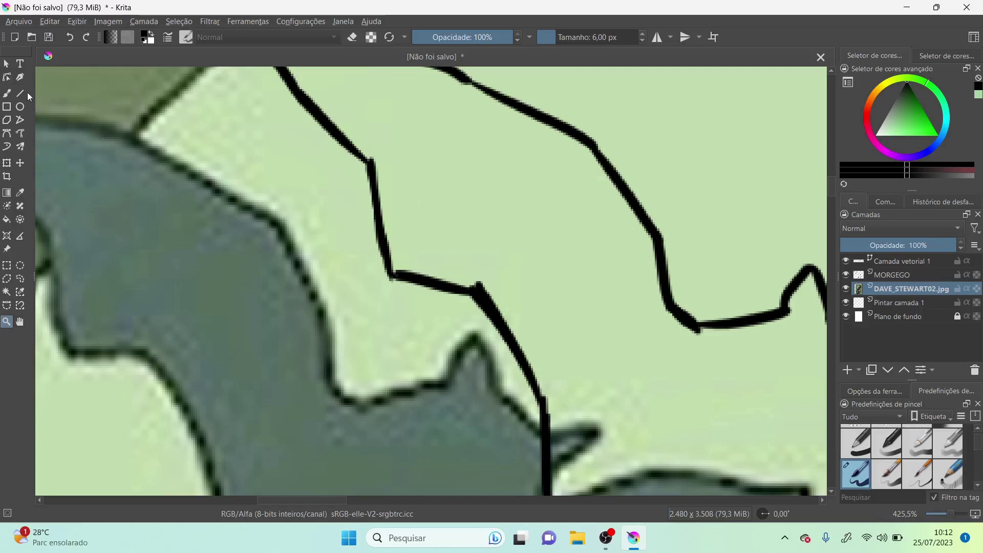
- Paint two short black strokes over a segment of the traced wing line with the DAVE_STEWART02.jpg layer active
left_click(6, 93)
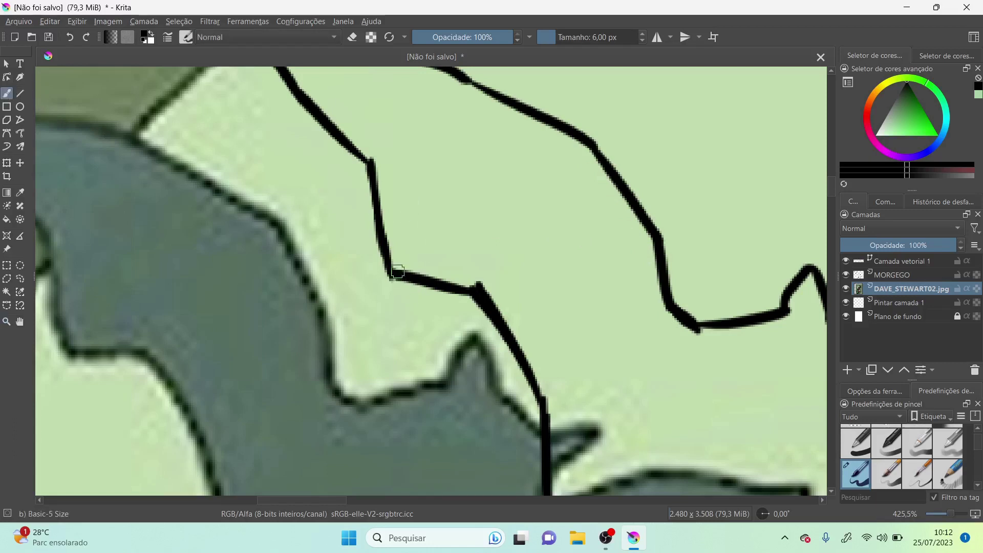
left_click_drag(391, 275, 381, 248)
left_click_drag(372, 168, 393, 277)
key("ctrl+minus")
key("ctrl+minus")
key("ctrl+minus")
key("ctrl+minus")
key("ctrl+minus")
key("ctrl+minus")
key("ctrl+minus")
key("ctrl+minus")
key("ctrl+minus")
key("ctrl+minus")
key("ctrl+minus")
key("ctrl+minus")
key("ctrl+minus")
key("ctrl+minus")
key("ctrl+minus")
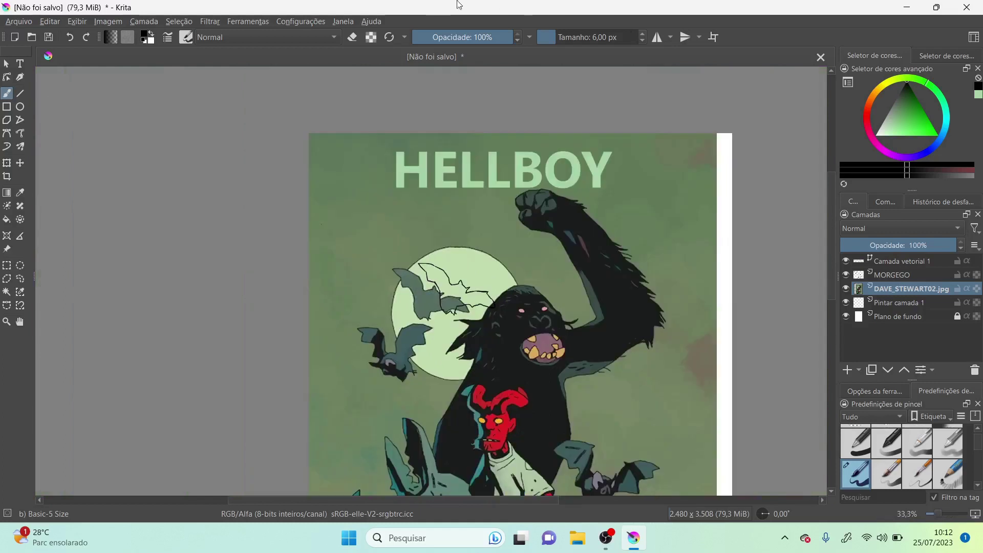
- Move the traced bat outline on the MORGEGO layer to the empty area above and to the left of the moon
left_click(20, 163)
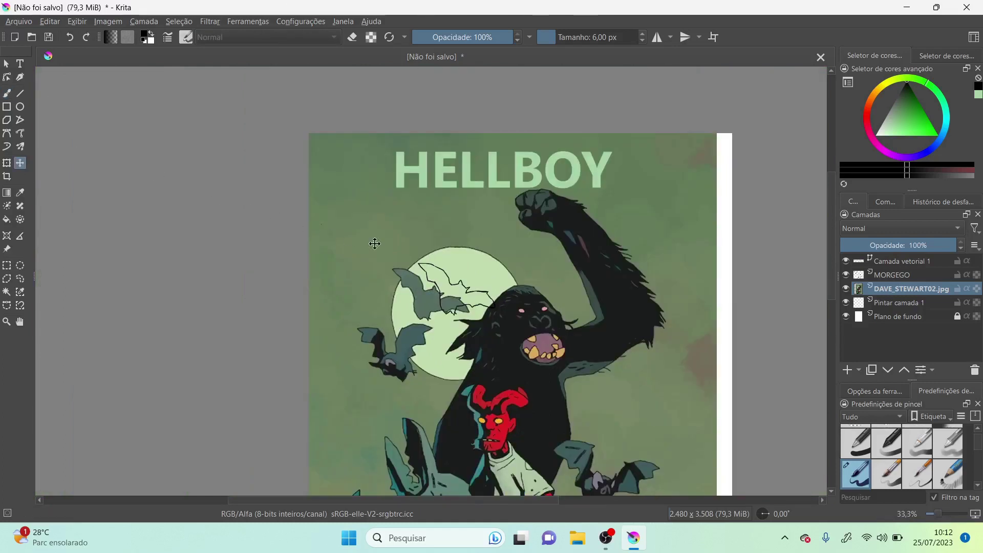
left_click_drag(449, 288, 415, 259)
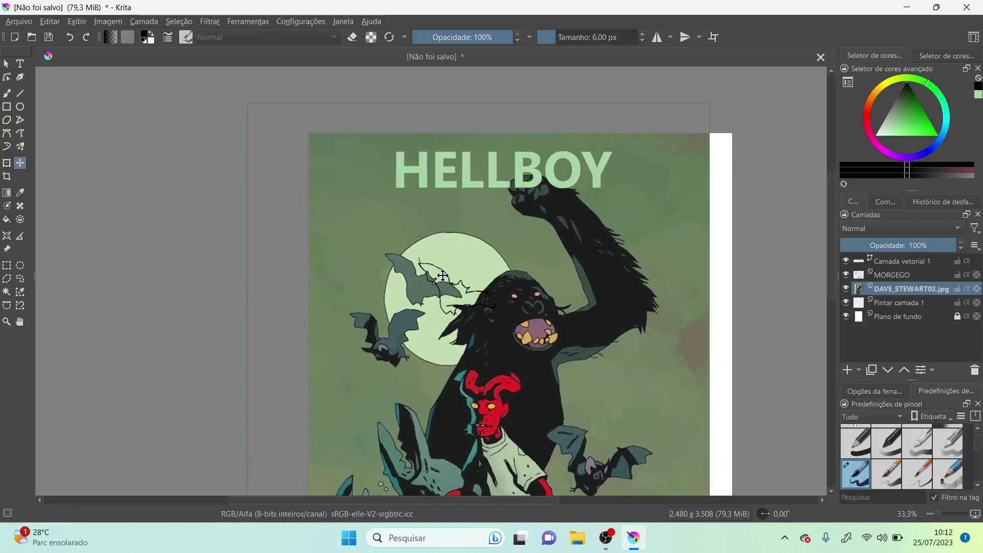
left_click(889, 277)
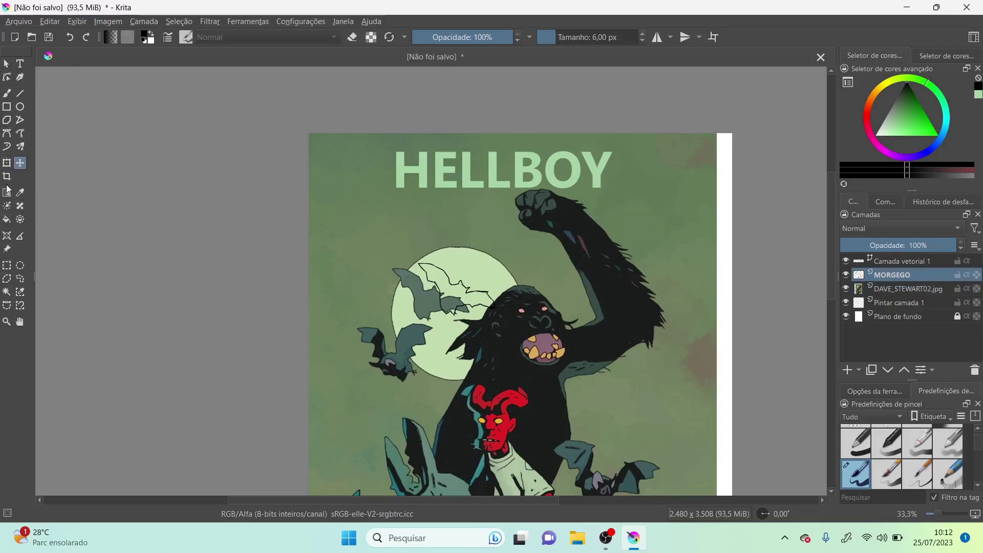
left_click_drag(453, 293, 371, 236)
left_click(900, 288)
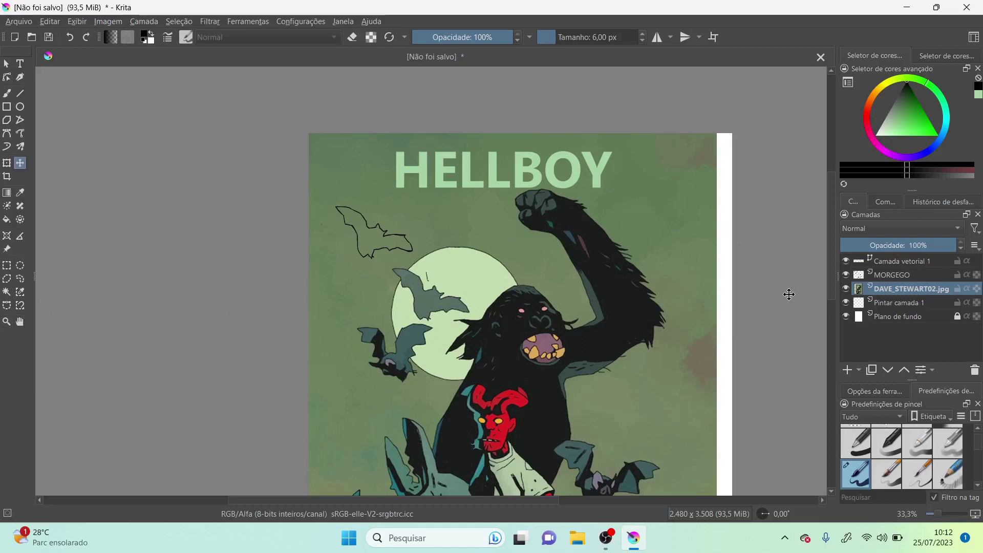
left_click_drag(930, 246, 886, 245)
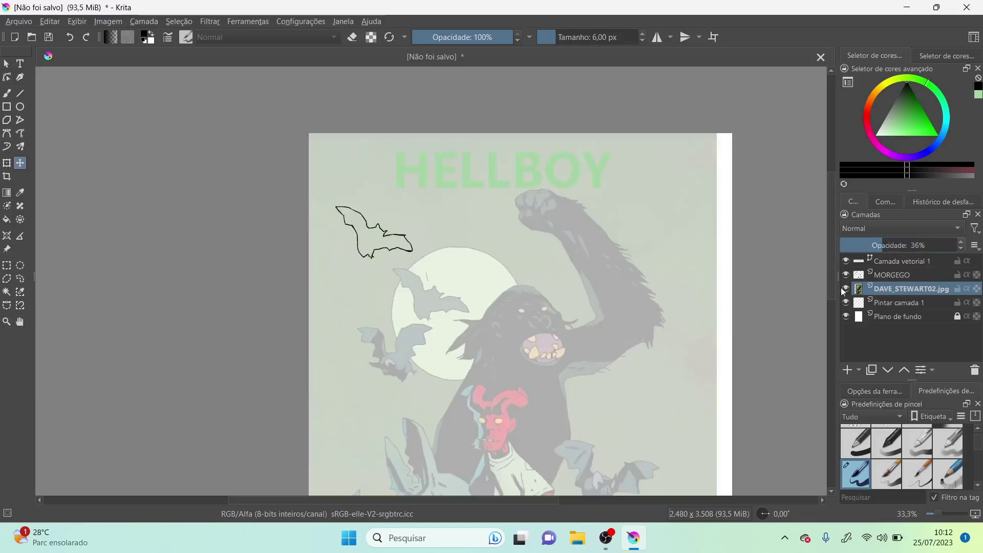
- Add a new paint layer above MORGEGO, name it HELLBOY, and ready the freehand brush over Hellboy's head
left_click(903, 278)
left_click(848, 370)
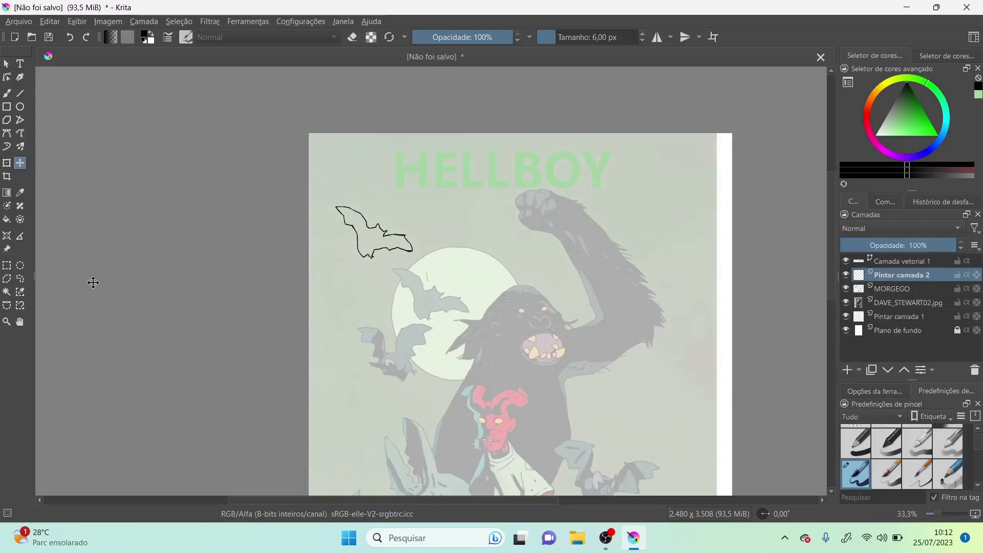
left_click(7, 322)
left_click_drag(430, 361, 573, 489)
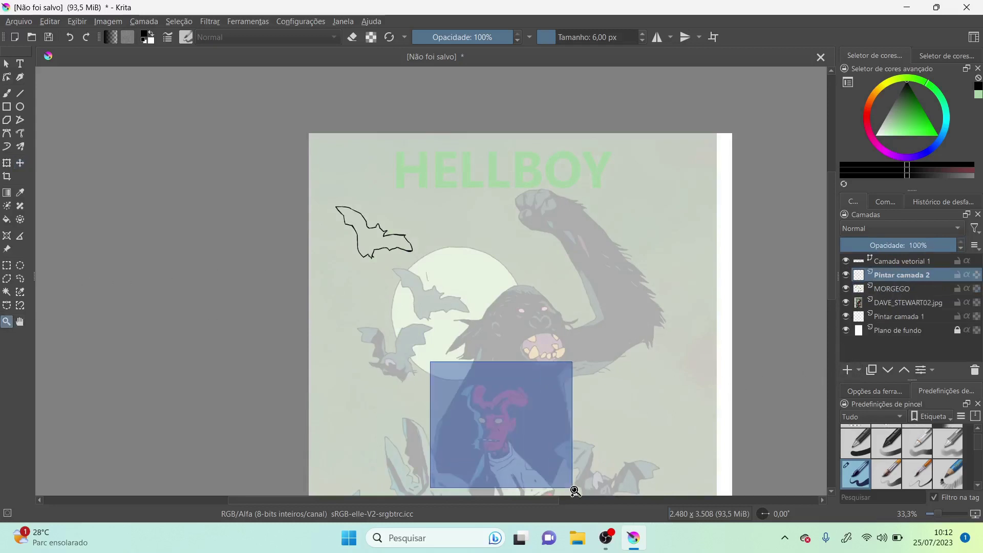
left_click_drag(281, 127, 635, 445)
left_click(7, 93)
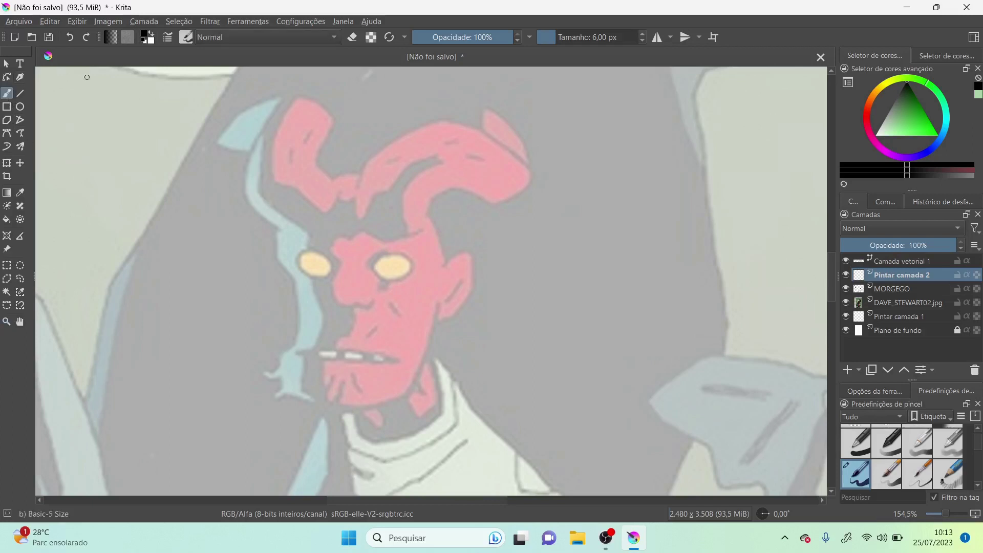
double_click(895, 276)
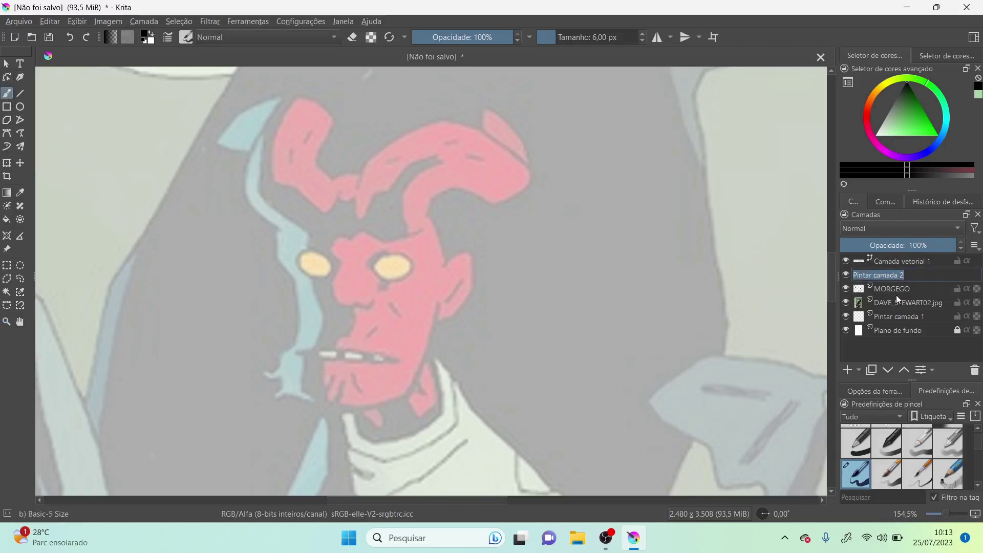
type("HELLBOY")
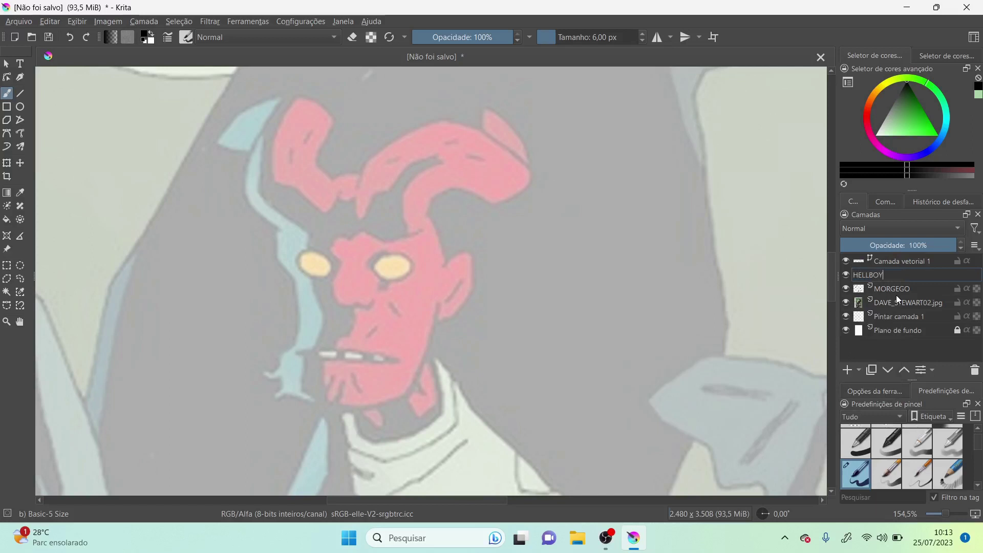
key("Return")
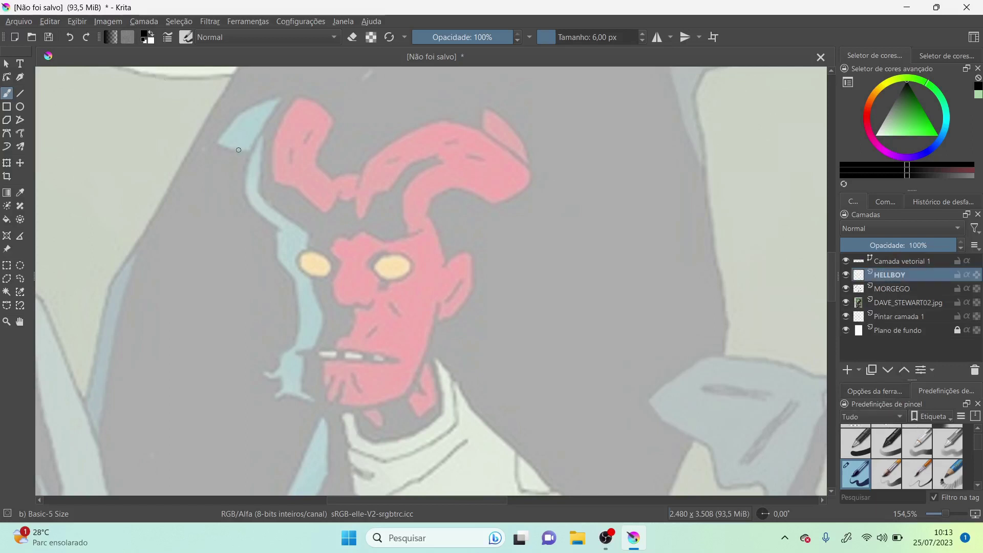
- Trace the outer contour of Hellboy's head, covering both horns, the ear, the jaw and the neck
left_click_drag(214, 141, 246, 152)
mouse_move(214, 142)
left_mouse_down()
mouse_move(247, 109)
mouse_move(297, 93)
mouse_move(333, 123)
mouse_move(314, 156)
mouse_move(333, 183)
mouse_move(449, 125)
mouse_move(484, 137)
mouse_move(527, 176)
mouse_move(525, 190)
mouse_move(492, 206)
mouse_move(449, 186)
mouse_move(434, 193)
mouse_move(427, 210)
mouse_move(438, 256)
mouse_move(449, 267)
mouse_move(474, 253)
mouse_move(473, 293)
mouse_move(439, 321)
mouse_move(436, 302)
left_mouse_up()
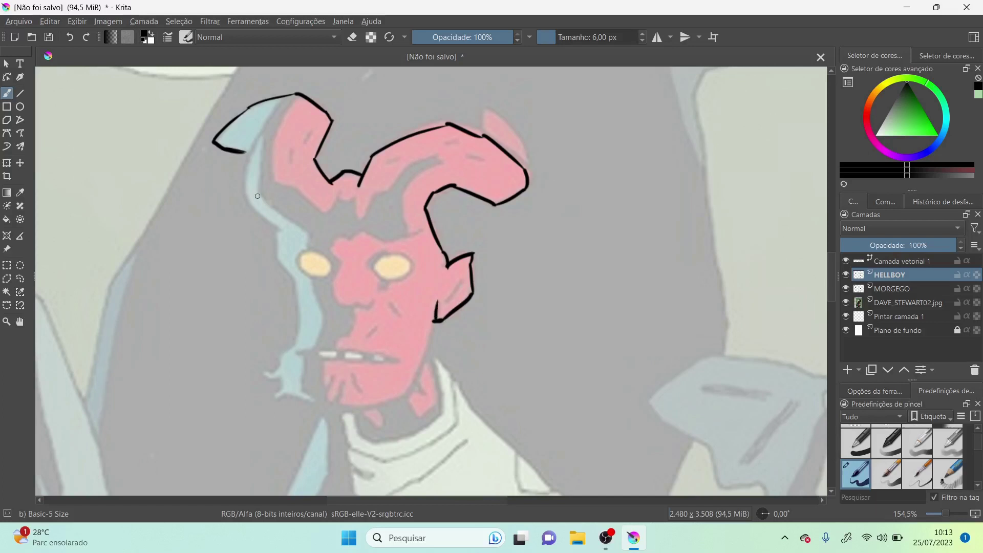
mouse_move(261, 129)
left_mouse_down()
mouse_move(245, 152)
mouse_move(242, 197)
mouse_move(272, 231)
mouse_move(273, 262)
mouse_move(293, 280)
mouse_move(299, 342)
mouse_move(264, 378)
mouse_move(280, 379)
mouse_move(273, 399)
mouse_move(329, 408)
left_mouse_up()
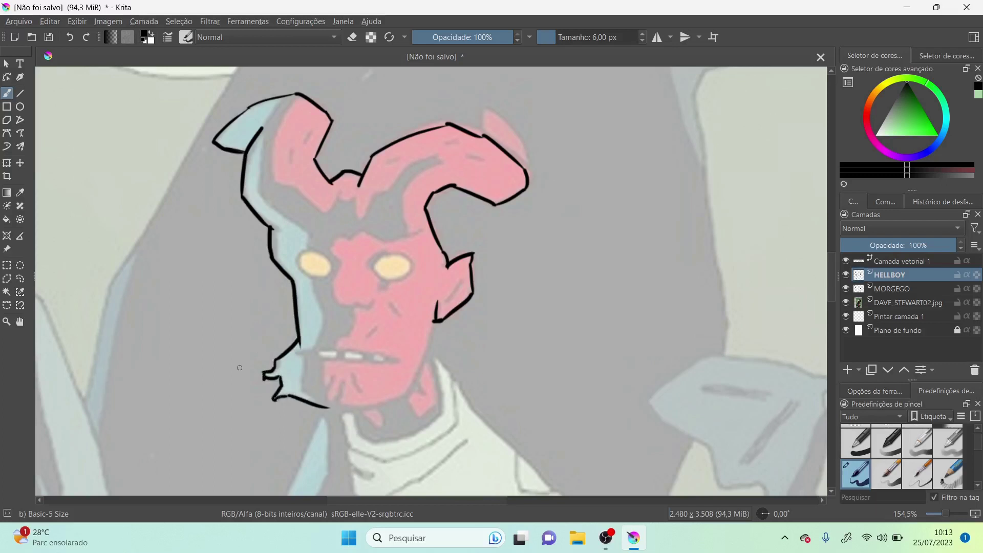
mouse_move(338, 409)
left_mouse_down()
mouse_move(390, 403)
mouse_move(433, 304)
left_mouse_up()
mouse_move(425, 347)
left_mouse_down()
mouse_move(437, 418)
mouse_move(377, 441)
mouse_move(348, 411)
mouse_move(362, 436)
mouse_move(383, 440)
left_mouse_up()
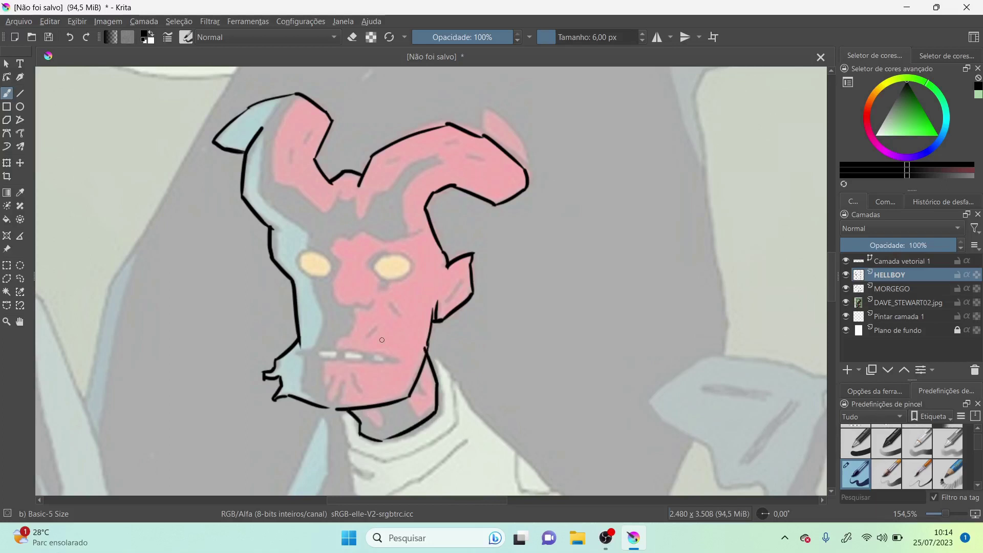
- Trace Hellboy's two eyes and the inner edge of the left horn down to the jagged forehead tuft
mouse_move(296, 261)
left_mouse_down()
mouse_move(327, 271)
mouse_move(315, 275)
mouse_move(332, 268)
mouse_move(305, 248)
mouse_move(295, 260)
mouse_move(317, 252)
left_mouse_up()
mouse_move(373, 267)
left_mouse_down()
mouse_move(403, 280)
mouse_move(411, 271)
mouse_move(413, 260)
mouse_move(388, 251)
mouse_move(374, 264)
mouse_move(388, 253)
mouse_move(376, 260)
mouse_move(379, 252)
left_mouse_up()
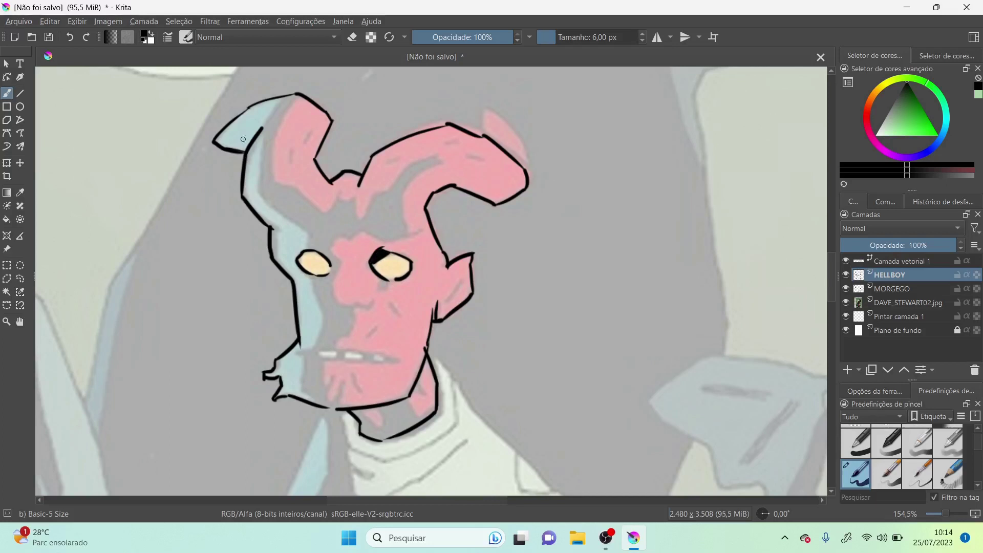
mouse_move(285, 102)
left_mouse_down()
mouse_move(265, 134)
mouse_move(275, 136)
mouse_move(265, 130)
mouse_move(270, 169)
mouse_move(333, 223)
mouse_move(337, 208)
mouse_move(348, 211)
left_mouse_up()
mouse_move(349, 201)
left_mouse_down()
mouse_move(364, 218)
mouse_move(375, 212)
mouse_move(387, 190)
left_mouse_up()
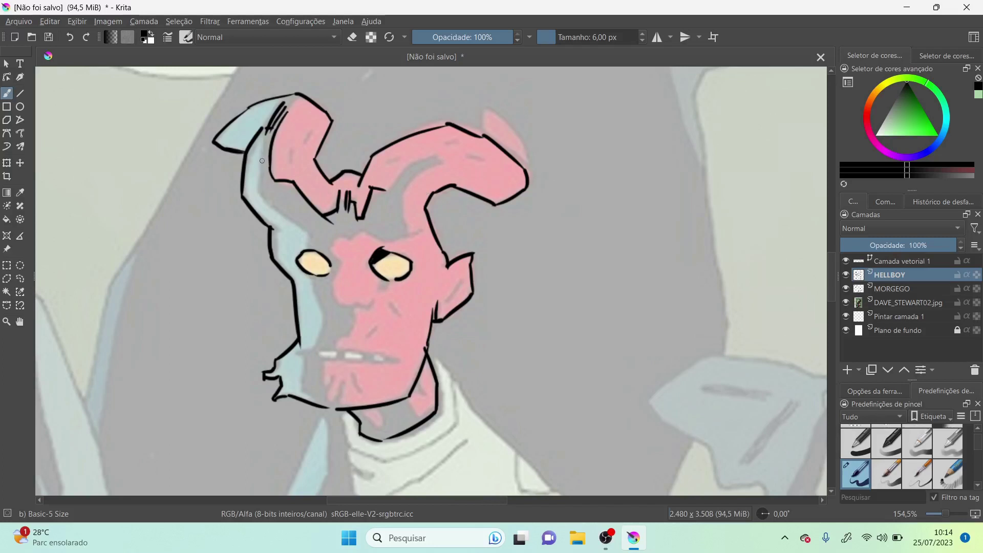
- Trace the shadow edge on the blue side of Hellboy's face, the nose, the cheek lines, and the mouth with teeth
mouse_move(263, 140)
left_mouse_down()
mouse_move(261, 208)
mouse_move(253, 192)
mouse_move(286, 246)
mouse_move(286, 204)
mouse_move(298, 222)
mouse_move(281, 218)
mouse_move(314, 245)
mouse_move(305, 236)
mouse_move(308, 282)
mouse_move(328, 319)
mouse_move(314, 353)
mouse_move(290, 357)
mouse_move(303, 390)
mouse_move(311, 384)
mouse_move(311, 394)
mouse_move(320, 387)
mouse_move(331, 400)
mouse_move(336, 380)
mouse_move(322, 364)
mouse_move(360, 308)
left_mouse_up()
mouse_move(329, 244)
left_mouse_down()
mouse_move(330, 286)
mouse_move(342, 310)
mouse_move(372, 306)
mouse_move(380, 292)
mouse_move(406, 343)
mouse_move(375, 331)
mouse_move(346, 359)
mouse_move(368, 366)
mouse_move(351, 347)
mouse_move(399, 361)
left_mouse_up()
left_click_drag(320, 361, 387, 362)
left_click_drag(321, 352, 346, 353)
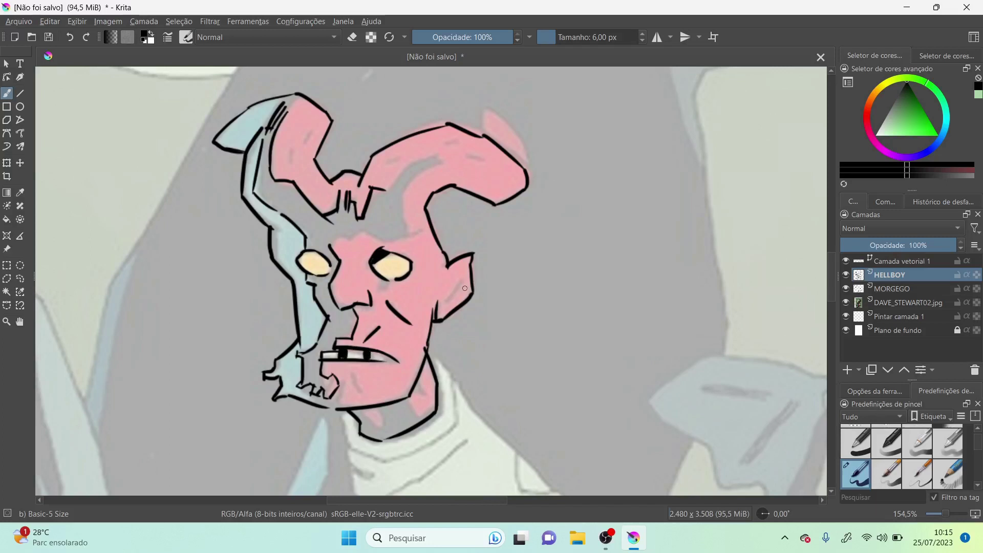
- Add the inner ear line, the brow contour and the detail lines inside the right horn of Hellboy's head
left_click_drag(464, 277, 445, 305)
mouse_move(336, 242)
left_mouse_down()
mouse_move(328, 245)
mouse_move(348, 233)
mouse_move(384, 242)
mouse_move(424, 231)
mouse_move(400, 229)
left_mouse_up()
mouse_move(423, 166)
left_mouse_down()
mouse_move(444, 162)
mouse_move(416, 162)
mouse_move(382, 194)
left_mouse_up()
left_click_drag(464, 152, 491, 161)
left_click_drag(379, 165, 403, 158)
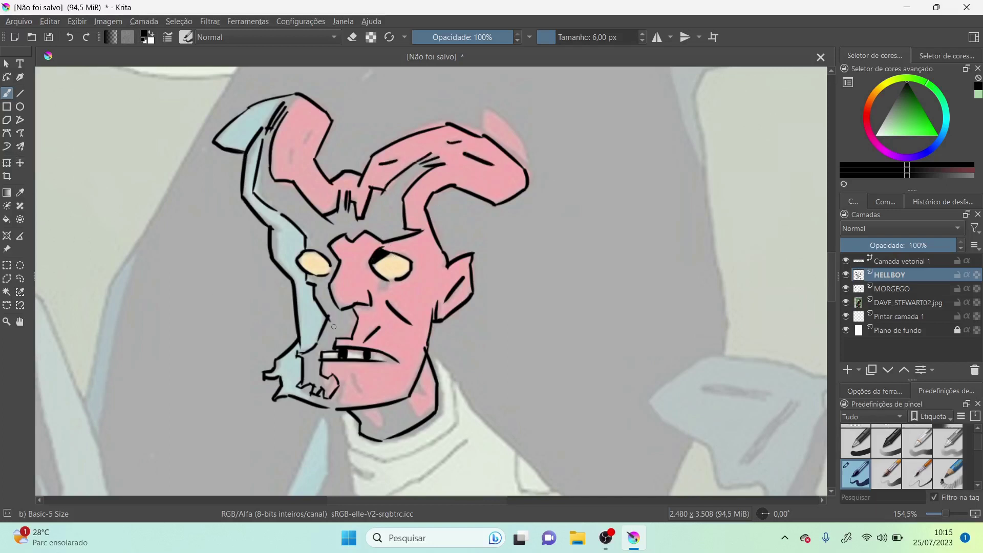
- Trace Hellboy's collar, its fold lines and both shoulder contours below the neck
mouse_move(337, 413)
left_mouse_down()
mouse_move(350, 446)
mouse_move(389, 461)
left_mouse_up()
left_click_drag(393, 460, 455, 416)
left_click_drag(428, 349, 549, 487)
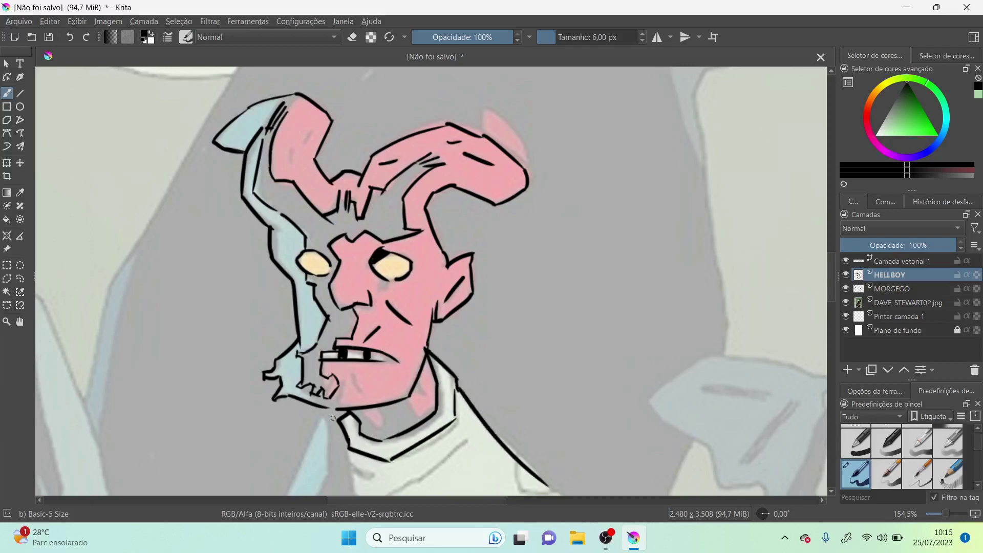
left_click_drag(328, 408, 284, 490)
left_click_drag(319, 424, 342, 493)
mouse_move(462, 439)
left_mouse_down()
mouse_move(394, 493)
mouse_move(385, 473)
left_mouse_up()
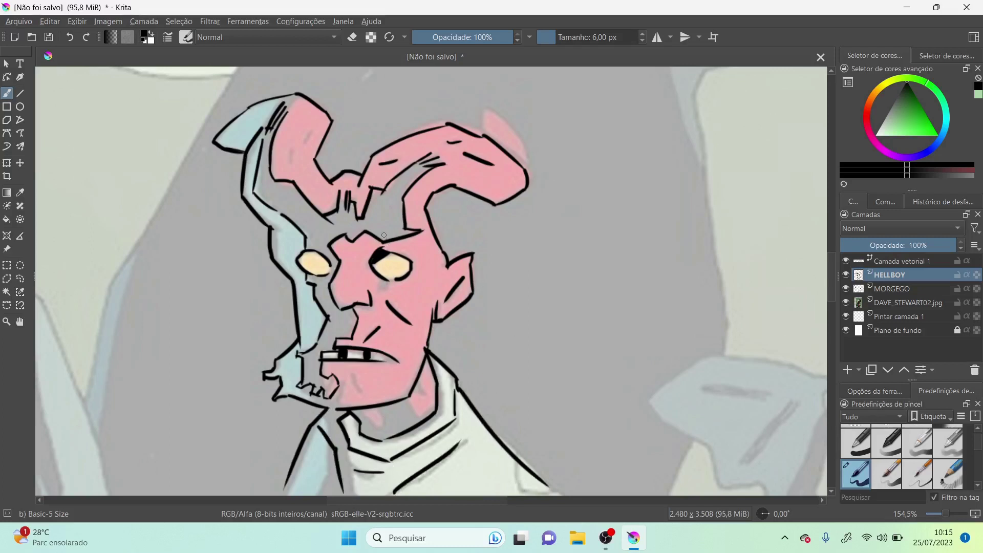
- Enlarge the brush to 22 px and fill the shadow from the blue-edged horn across the forehead and brow in black
key("bracketright")
key("bracketright")
key("bracketright")
key("bracketright")
key("bracketright")
key("bracketright")
key("bracketright")
key("bracketright")
key("bracketright")
key("bracketright")
key("bracketright")
key("bracketright")
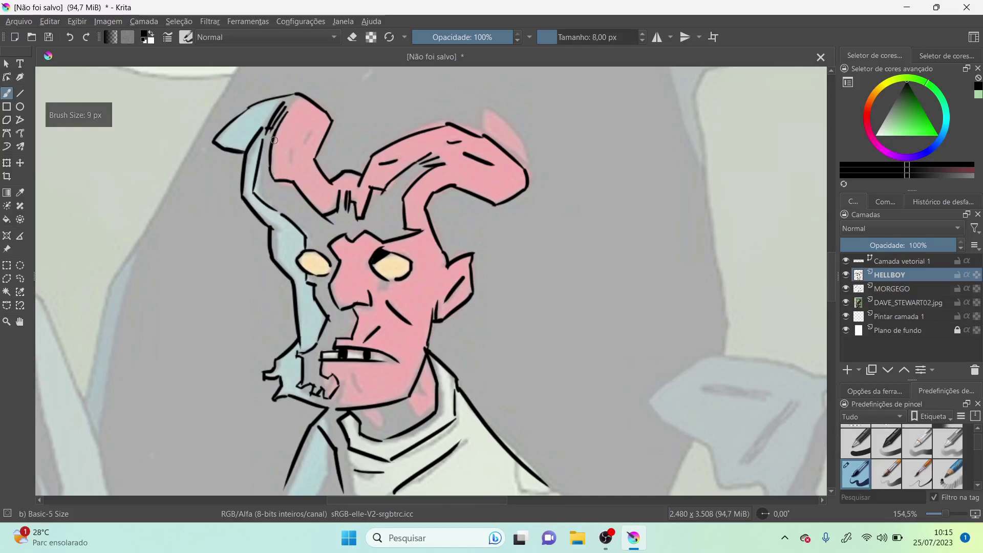
left_click_drag(269, 130, 261, 177)
mouse_move(271, 136)
left_mouse_down()
mouse_move(259, 194)
mouse_move(267, 177)
mouse_move(259, 189)
mouse_move(301, 228)
mouse_move(265, 191)
mouse_move(292, 208)
mouse_move(268, 173)
mouse_move(301, 212)
mouse_move(271, 186)
mouse_move(290, 185)
mouse_move(317, 242)
mouse_move(322, 217)
mouse_move(333, 231)
mouse_move(338, 223)
mouse_move(326, 233)
mouse_move(353, 223)
mouse_move(321, 236)
mouse_move(352, 220)
mouse_move(329, 220)
mouse_move(343, 206)
mouse_move(351, 239)
mouse_move(351, 225)
mouse_move(364, 228)
mouse_move(350, 236)
mouse_move(378, 216)
mouse_move(369, 220)
mouse_move(388, 219)
mouse_move(366, 225)
mouse_move(388, 238)
mouse_move(415, 233)
mouse_move(395, 195)
mouse_move(400, 227)
mouse_move(393, 212)
mouse_move(386, 220)
mouse_move(372, 205)
mouse_move(376, 192)
mouse_move(397, 194)
left_mouse_up()
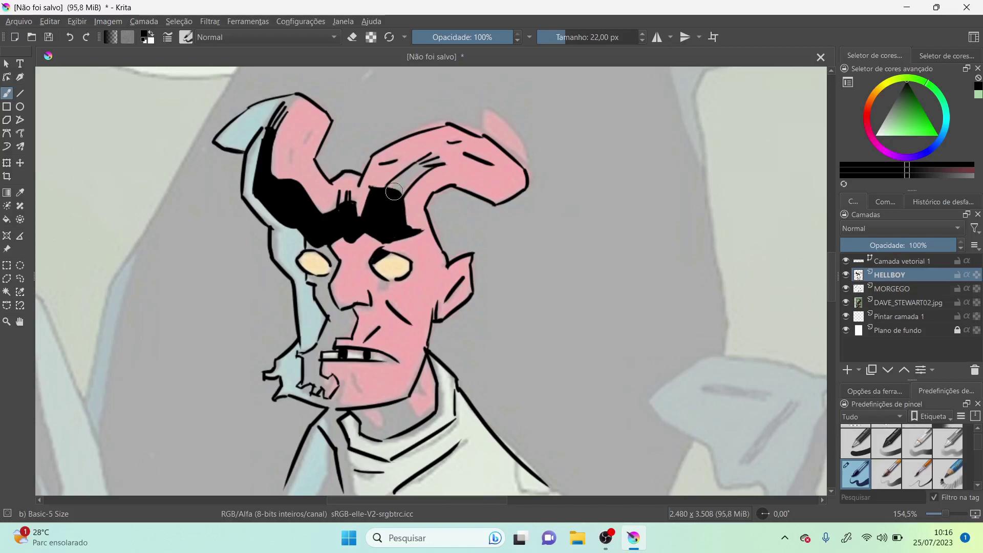
- Reduce the brush to 12 px and extend the black shadow up into the streaks of the red horn above the ear side
key("bracketleft")
key("bracketleft")
key("bracketleft")
key("bracketleft")
key("bracketleft")
left_click_drag(423, 168, 387, 203)
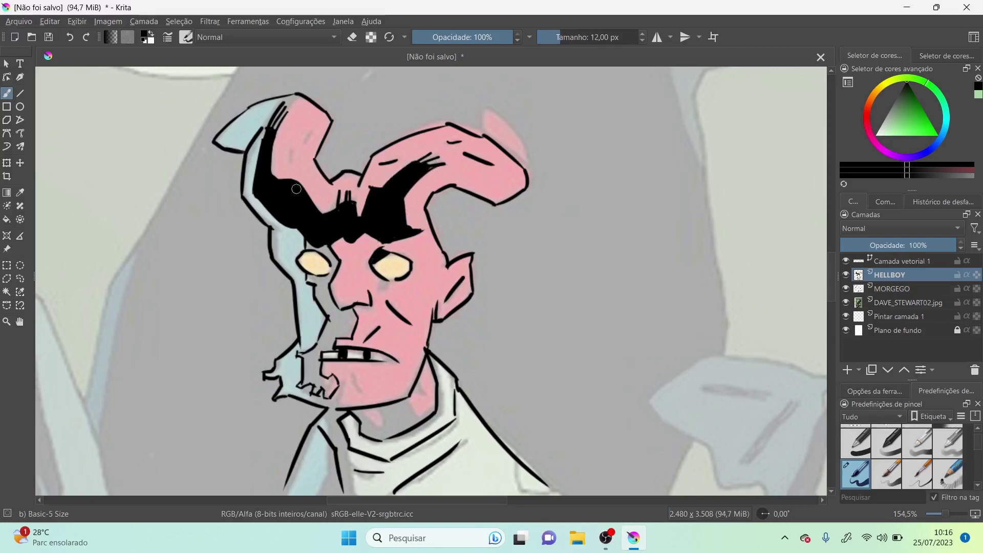
- Fill the black shadow down the face between the blue and red areas to the jaw, then add the chin mark and neck shadow
mouse_move(308, 247)
left_mouse_down()
mouse_move(335, 268)
mouse_move(323, 285)
mouse_move(335, 266)
mouse_move(322, 284)
mouse_move(308, 276)
mouse_move(324, 279)
mouse_move(311, 277)
mouse_move(324, 301)
mouse_move(321, 288)
mouse_move(333, 298)
mouse_move(341, 324)
mouse_move(325, 290)
mouse_move(352, 314)
left_mouse_up()
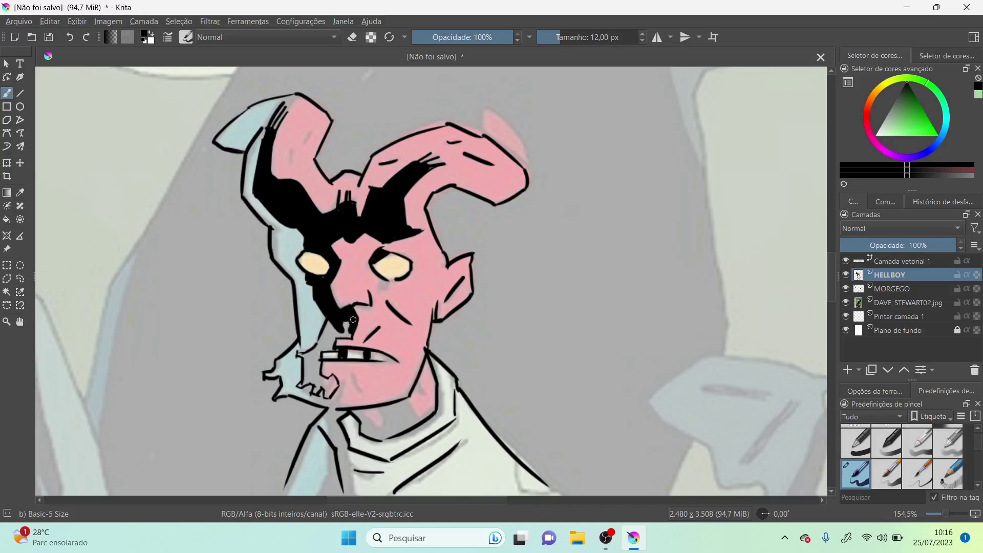
mouse_move(348, 333)
left_mouse_down()
mouse_move(331, 317)
mouse_move(322, 342)
mouse_move(330, 332)
mouse_move(340, 355)
mouse_move(310, 352)
mouse_move(308, 378)
mouse_move(318, 349)
mouse_move(316, 393)
mouse_move(330, 375)
mouse_move(326, 399)
left_mouse_up()
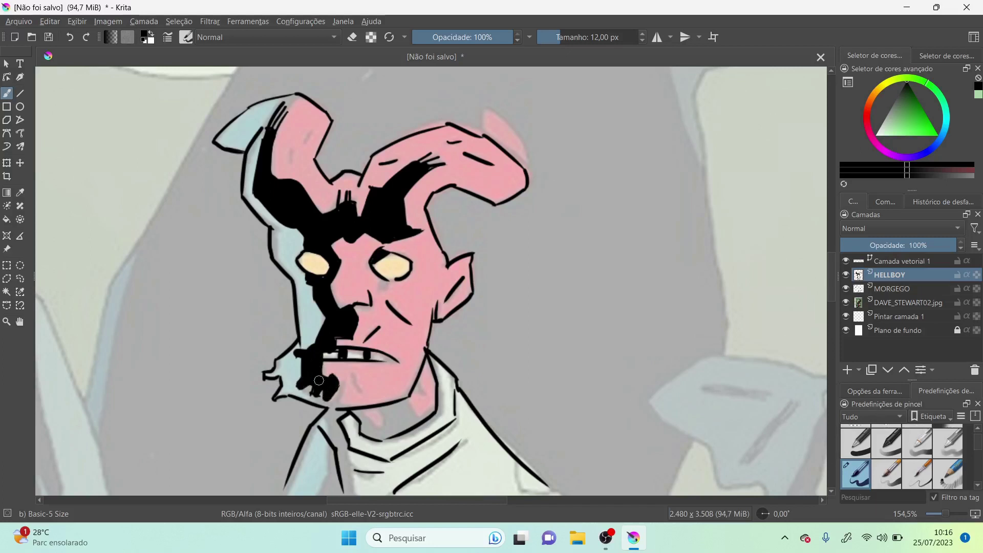
left_click_drag(351, 368, 361, 388)
mouse_move(359, 410)
left_mouse_down()
mouse_move(372, 432)
mouse_move(399, 436)
mouse_move(422, 423)
mouse_move(411, 426)
mouse_move(407, 402)
mouse_move(385, 406)
mouse_move(389, 427)
mouse_move(405, 429)
mouse_move(393, 412)
mouse_move(399, 406)
left_mouse_up()
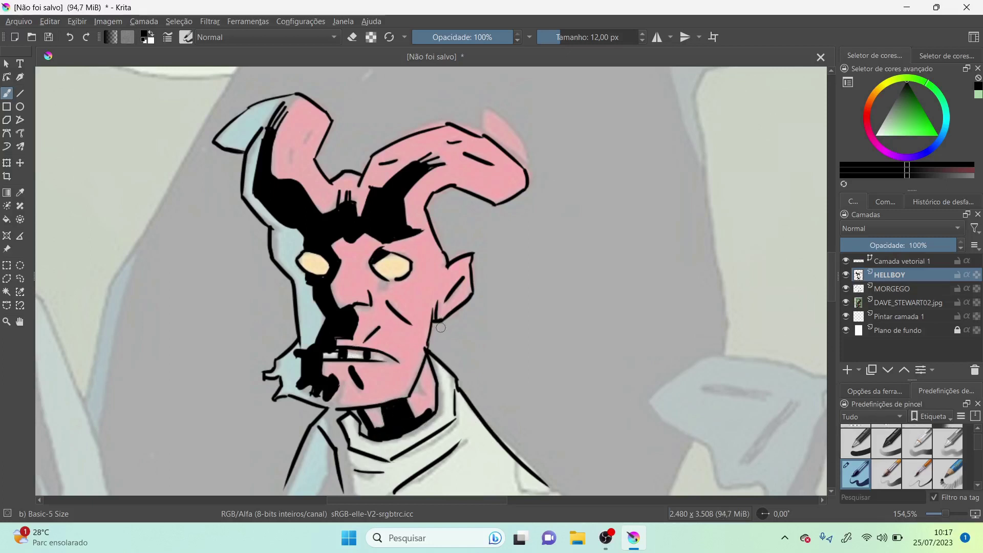
- Draw the pointed horn tip with its black shadow and add a short mark under the eye nearest the ear
mouse_move(484, 136)
left_mouse_down()
mouse_move(478, 101)
mouse_move(512, 128)
mouse_move(526, 188)
left_mouse_up()
mouse_move(498, 111)
left_mouse_down()
mouse_move(516, 126)
mouse_move(506, 147)
left_mouse_up()
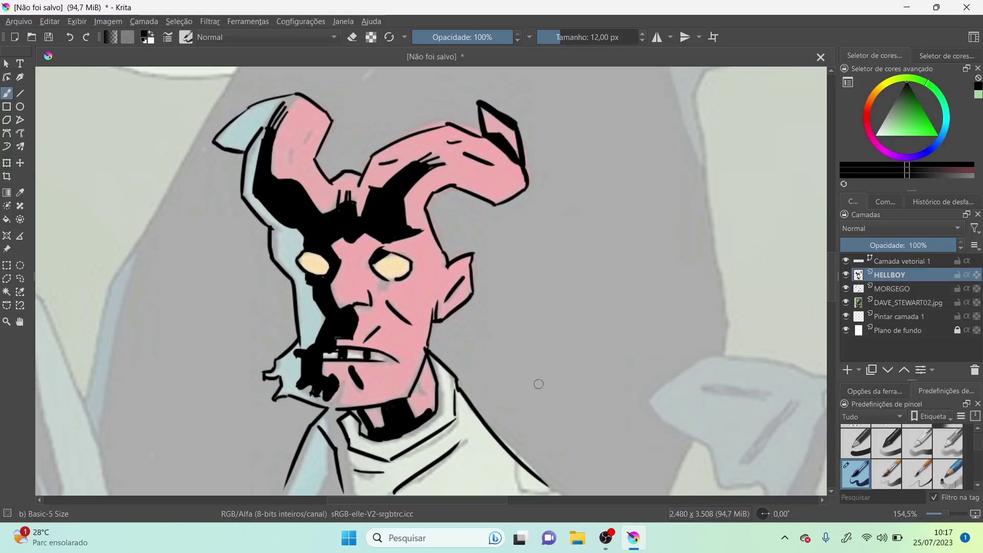
left_click_drag(380, 282, 392, 293)
- Raise the DAVE_STEWART02.jpg layer's opacity to 100% and hide the HELLBOY layer
left_click(885, 304)
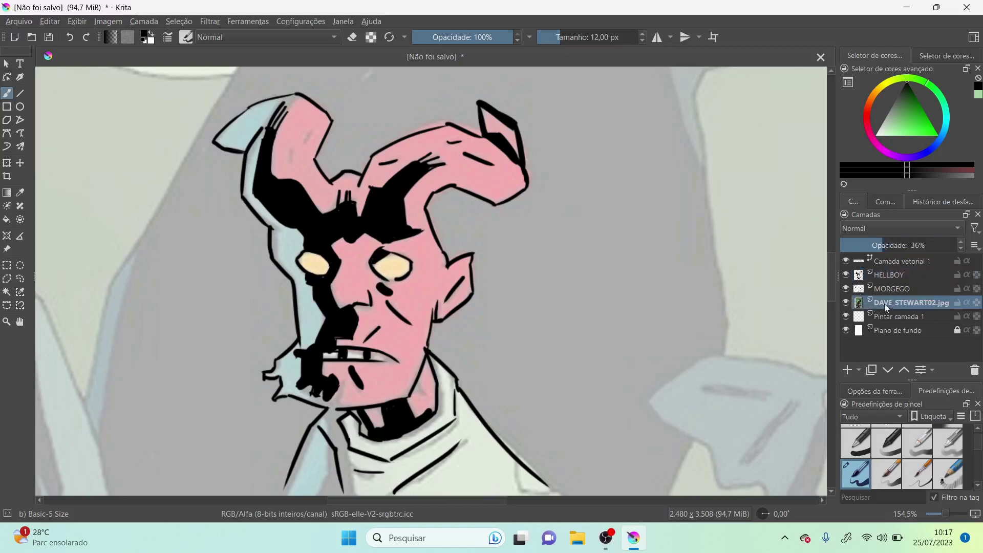
left_click_drag(884, 248, 918, 247)
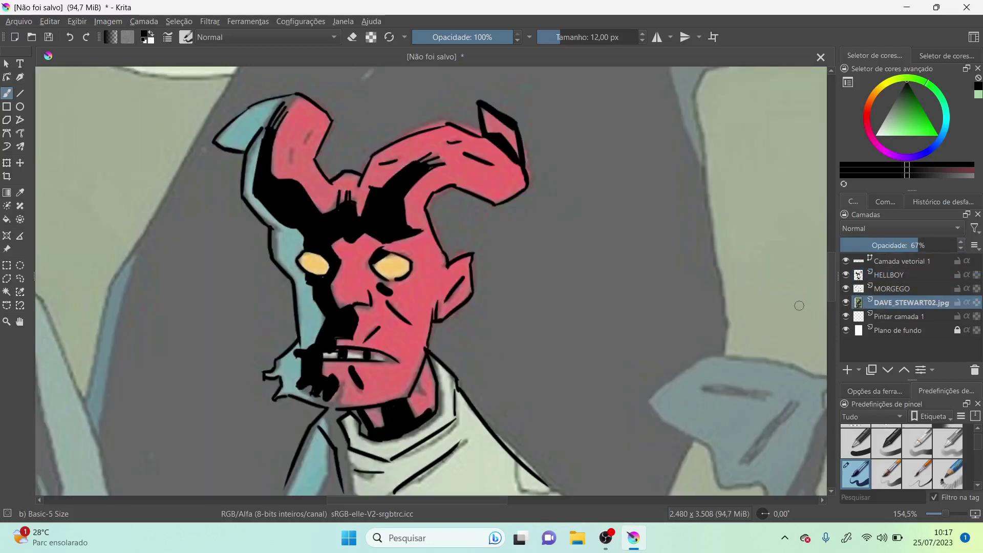
left_click(886, 276)
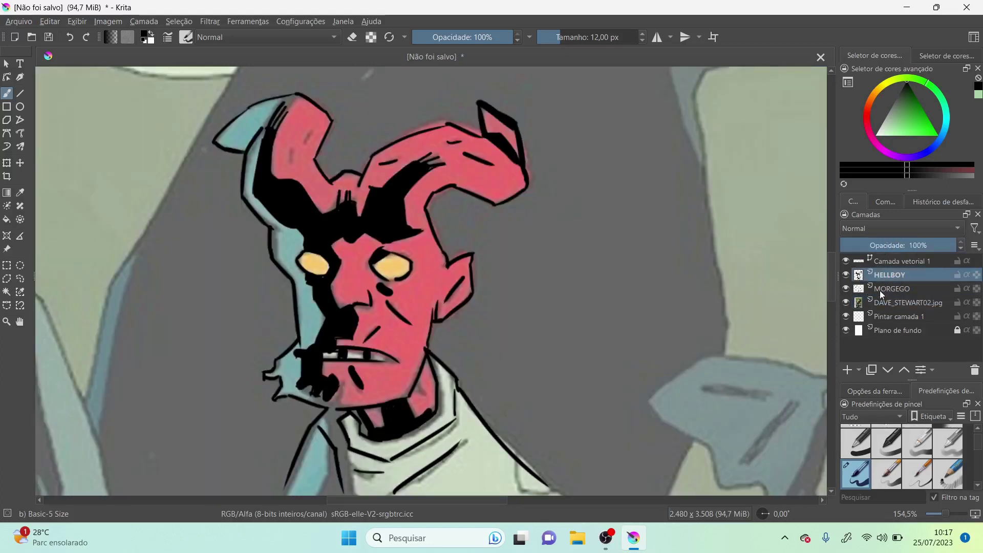
left_click(845, 275)
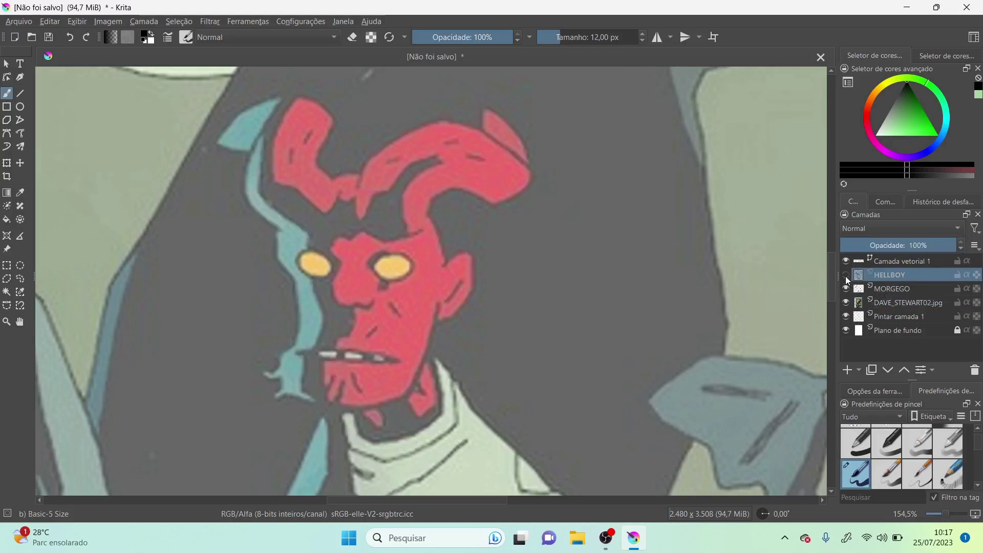
left_click(890, 300)
left_click_drag(896, 245, 957, 245)
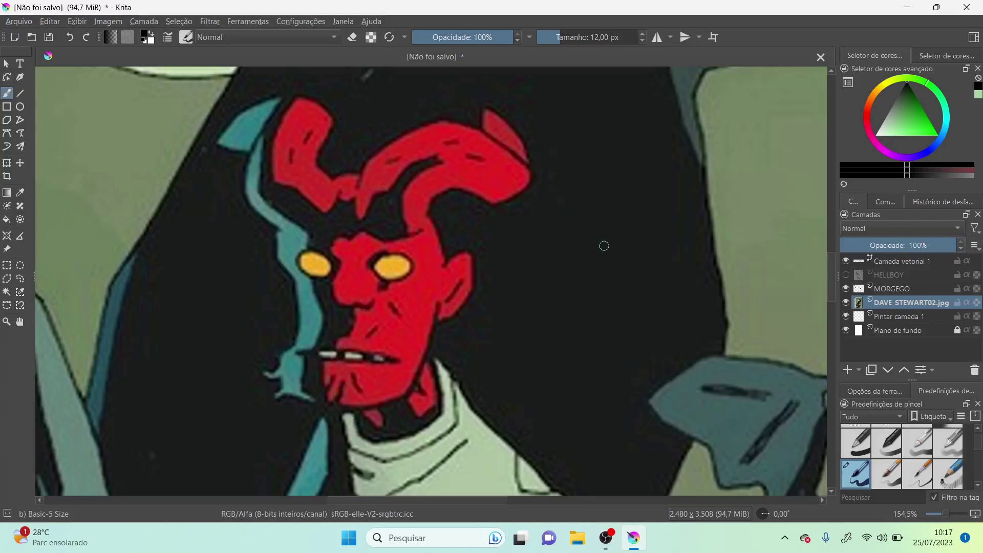
- Show the HELLBOY line art over the DAVE_STEWART02.jpg reference and hide the MORGEGO layer
left_click(20, 192)
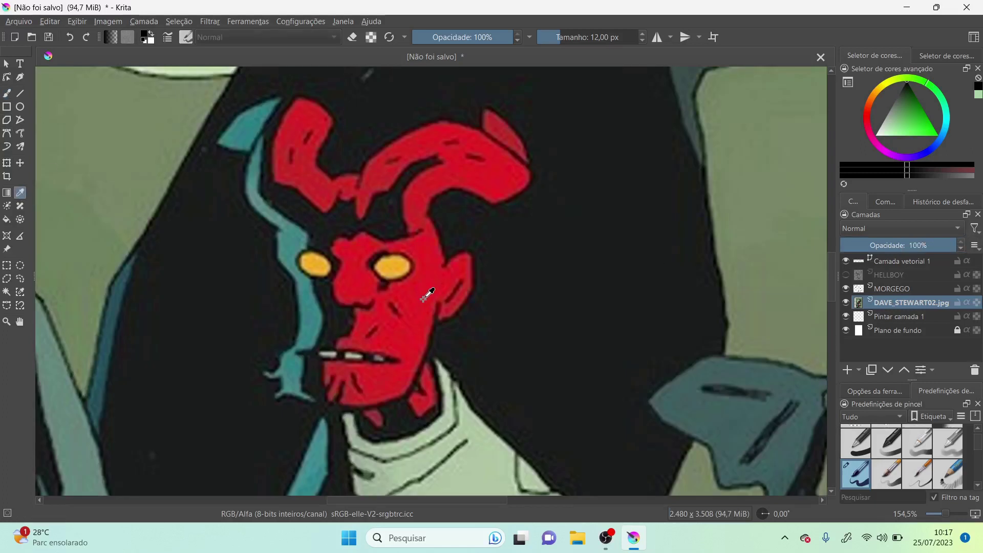
left_click(846, 303)
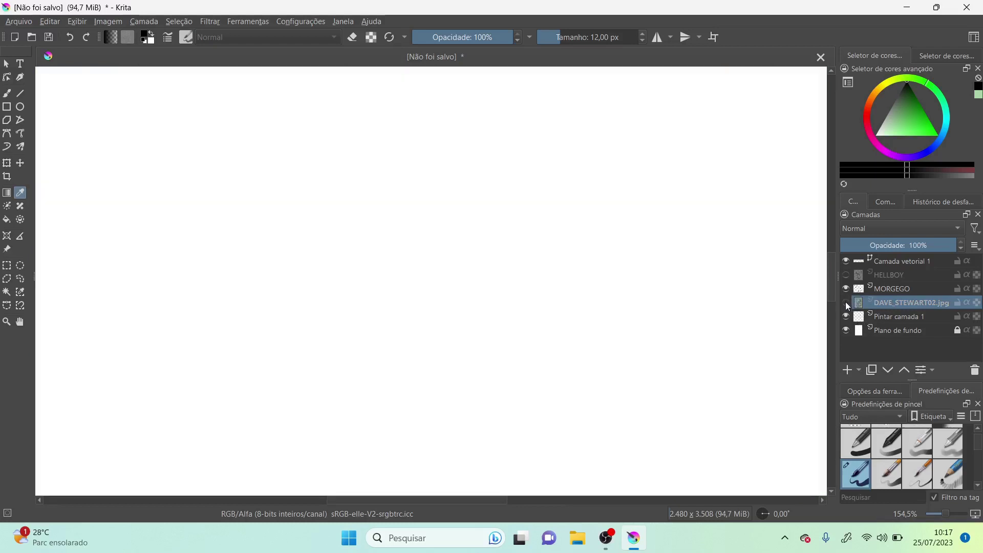
left_click(846, 275)
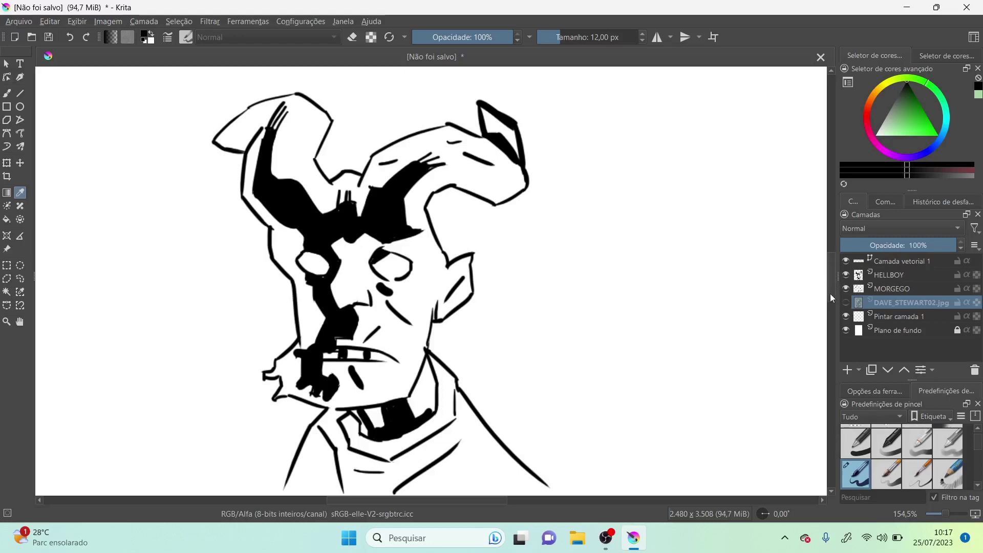
left_click(845, 288)
left_click(846, 303)
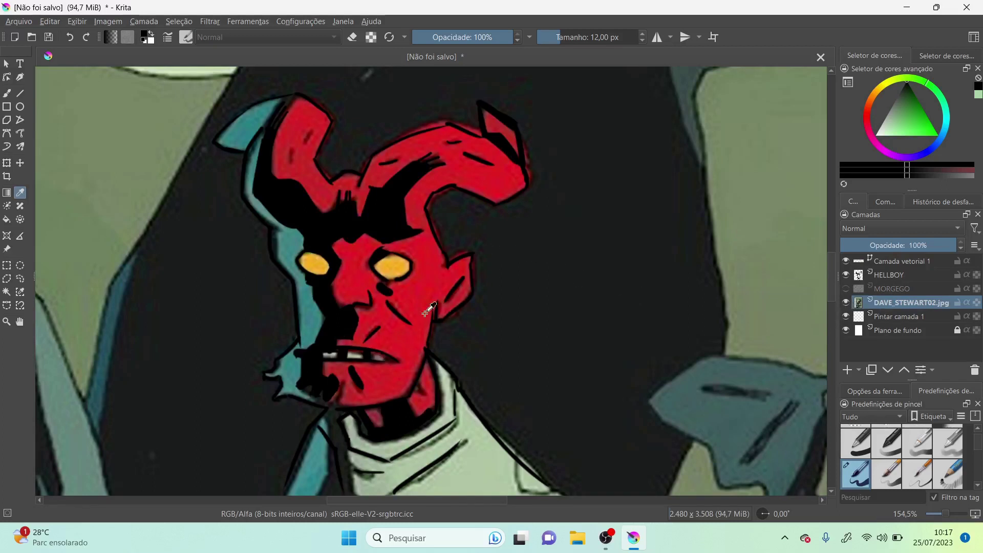
- Sample the red of Hellboy's face from the reference image as the painting color
left_click(7, 322)
left_click_drag(322, 234, 495, 393)
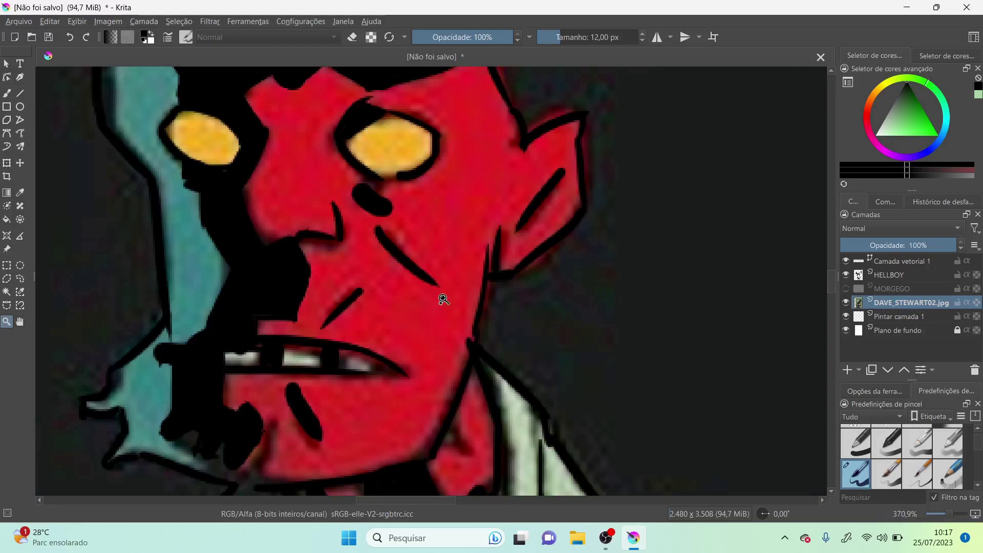
left_click(20, 192)
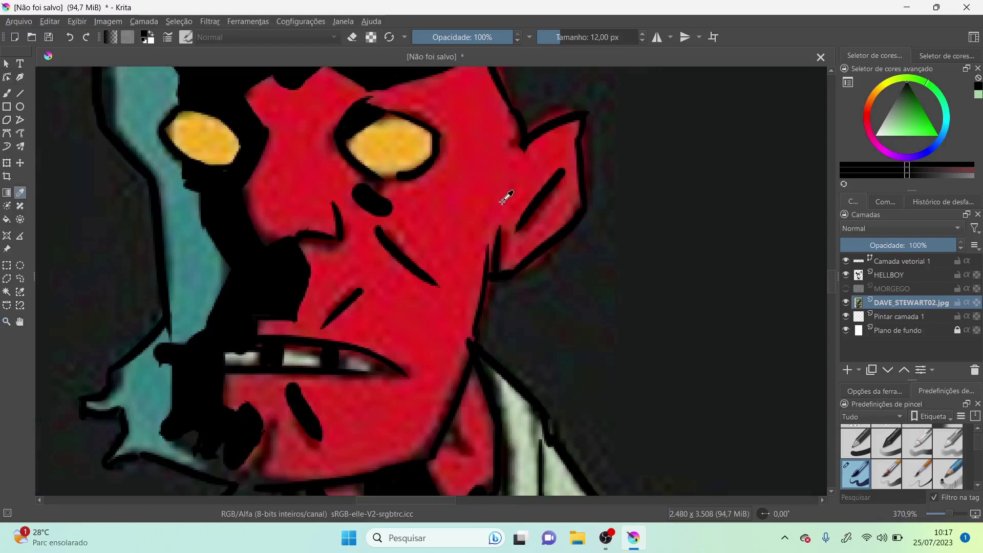
left_click(305, 182)
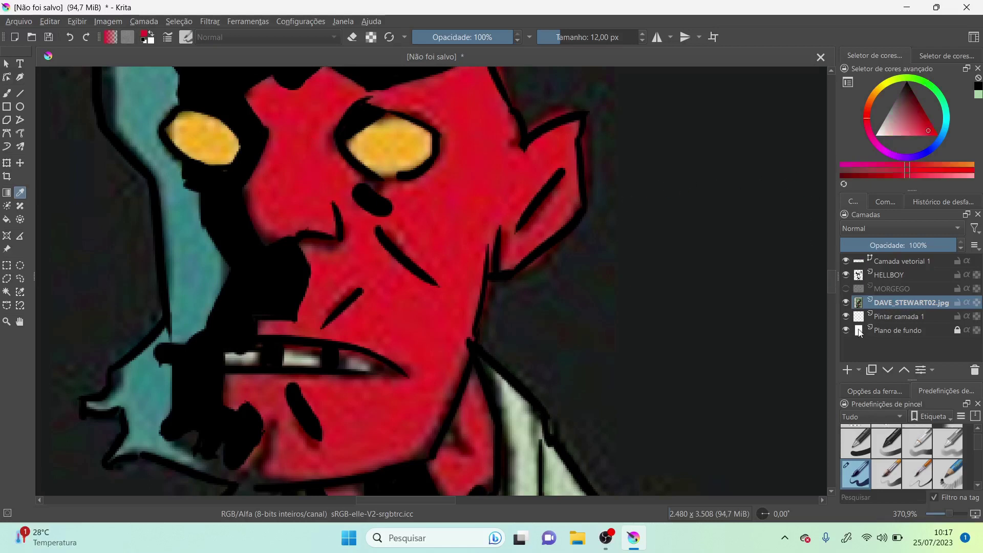
- Hide the DAVE_STEWART02.jpg layer and add a paint layer named COR directly beneath HELLBOY
left_click(845, 303)
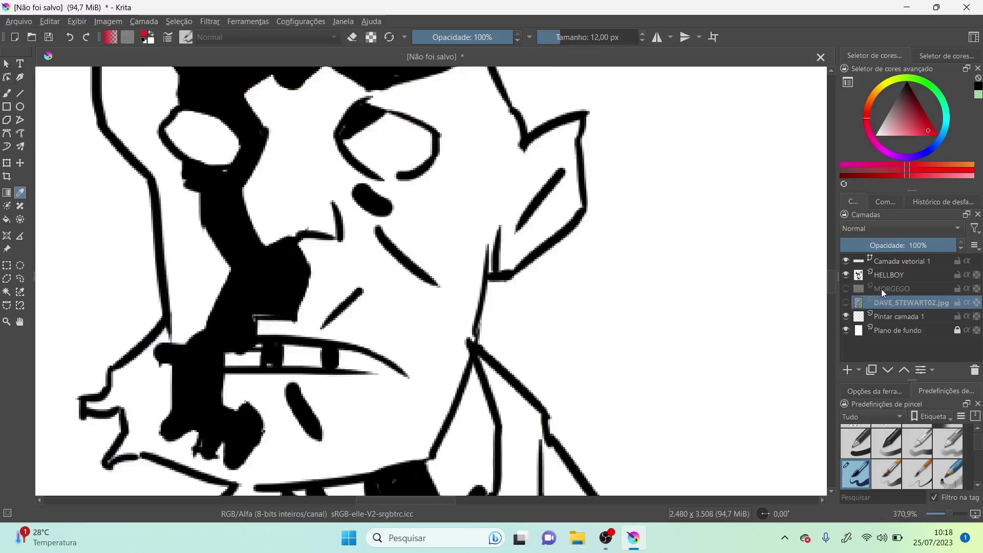
left_click(881, 275)
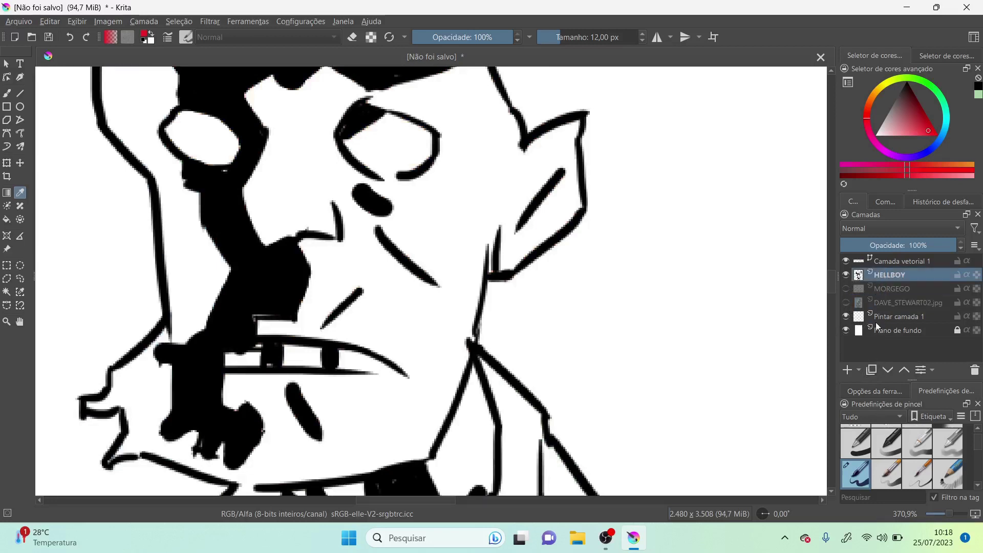
left_click(880, 290)
left_click(848, 370)
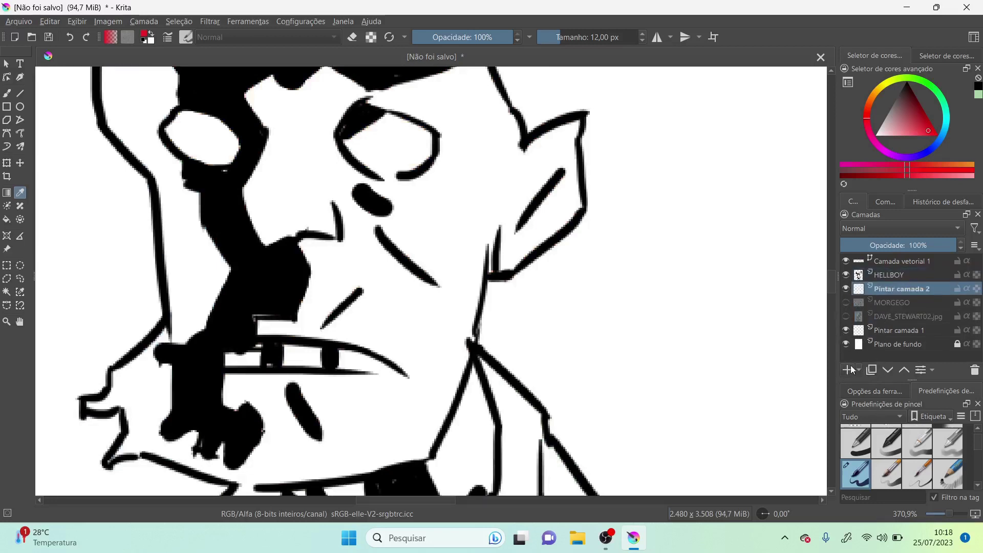
double_click(883, 290)
type("CO")
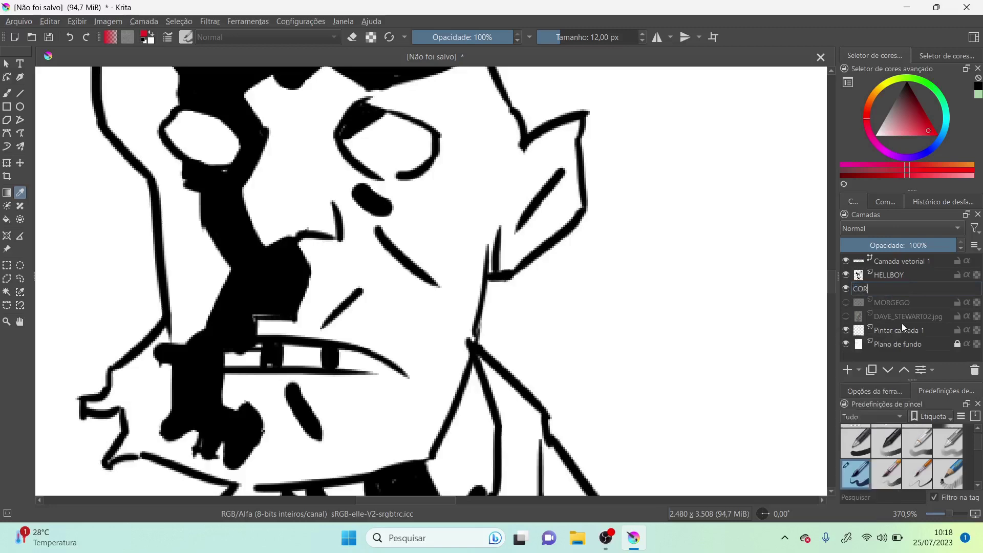
type("R")
key("Return")
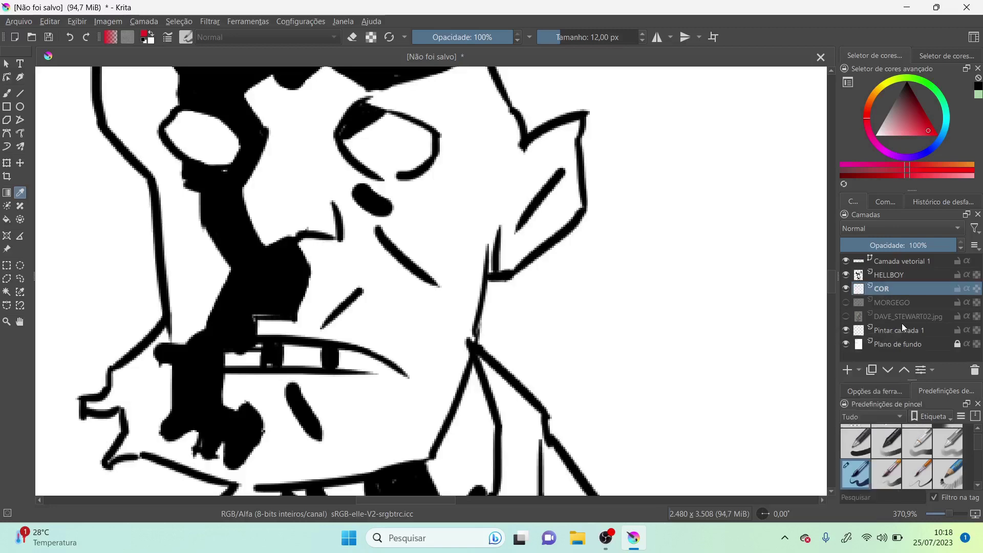
- Paint a solid red block behind Hellboy's head and shoulders on the COR layer with the Dry Bristles brush at 130 px
key("minus")
key("minus")
key("minus")
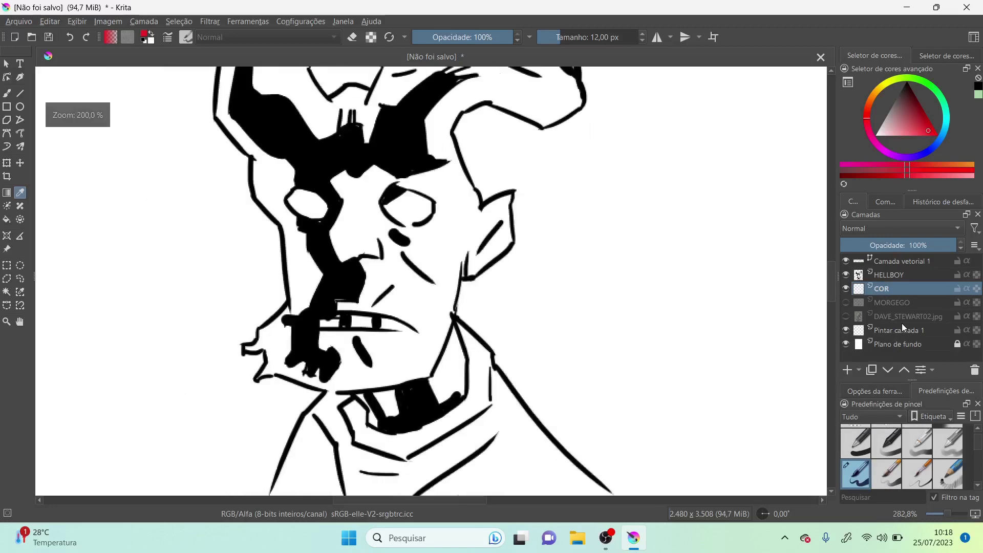
left_click(7, 93)
left_click(213, 37)
left_click(186, 38)
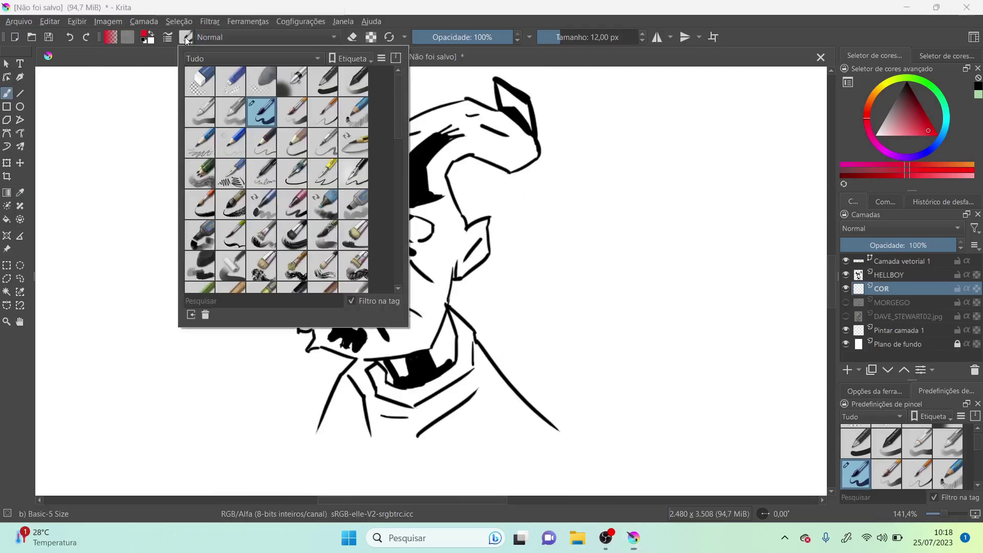
scroll(396, 127, "down", 5)
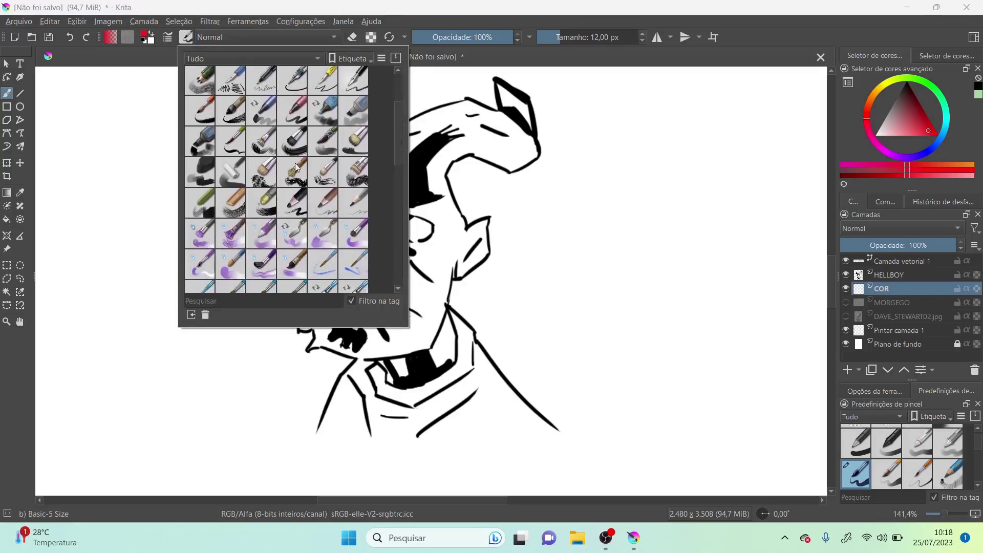
left_click(264, 173)
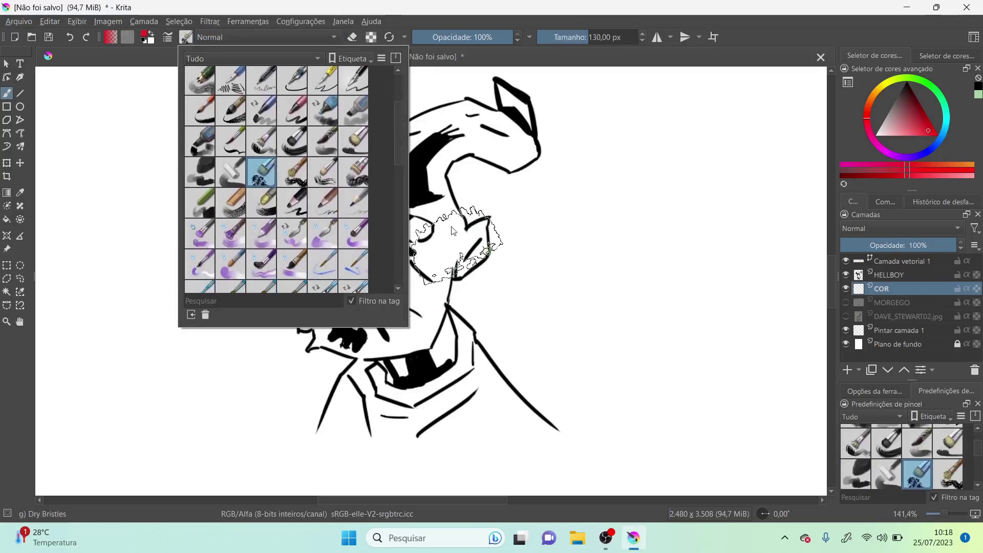
mouse_move(425, 236)
left_mouse_down()
mouse_move(400, 229)
mouse_move(417, 220)
mouse_move(405, 307)
mouse_move(404, 241)
mouse_move(410, 251)
mouse_move(338, 333)
mouse_move(432, 361)
mouse_move(404, 241)
mouse_move(328, 246)
mouse_move(333, 122)
mouse_move(287, 102)
mouse_move(317, 149)
mouse_move(379, 133)
mouse_move(392, 182)
mouse_move(545, 143)
mouse_move(512, 133)
mouse_move(517, 102)
mouse_move(471, 231)
mouse_move(425, 233)
mouse_move(407, 287)
mouse_move(491, 404)
mouse_move(359, 445)
mouse_move(328, 369)
mouse_move(296, 417)
mouse_move(455, 416)
mouse_move(516, 384)
mouse_move(520, 219)
mouse_move(529, 387)
left_mouse_up()
mouse_move(307, 175)
left_mouse_down()
mouse_move(318, 409)
mouse_move(307, 406)
mouse_move(356, 238)
mouse_move(323, 154)
mouse_move(302, 138)
mouse_move(326, 149)
mouse_move(530, 162)
mouse_move(522, 413)
left_mouse_up()
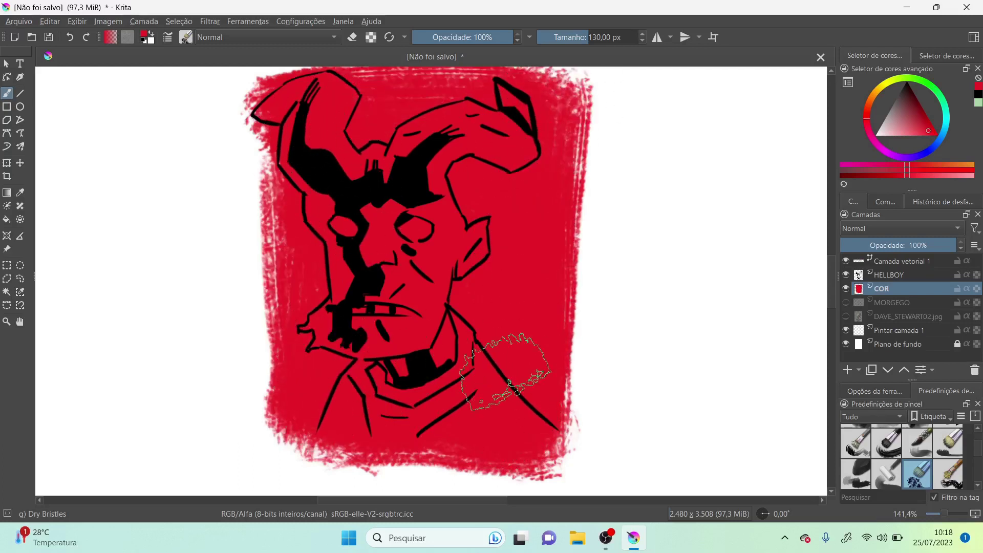
mouse_move(276, 100)
left_mouse_down()
mouse_move(307, 389)
mouse_move(290, 145)
mouse_move(285, 448)
mouse_move(273, 153)
mouse_move(261, 296)
mouse_move(262, 155)
mouse_move(270, 410)
mouse_move(330, 435)
mouse_move(276, 451)
mouse_move(541, 451)
mouse_move(266, 447)
mouse_move(587, 441)
mouse_move(553, 459)
mouse_move(540, 330)
mouse_move(547, 115)
mouse_move(557, 105)
mouse_move(541, 436)
mouse_move(551, 125)
mouse_move(564, 429)
mouse_move(549, 147)
mouse_move(557, 415)
left_mouse_up()
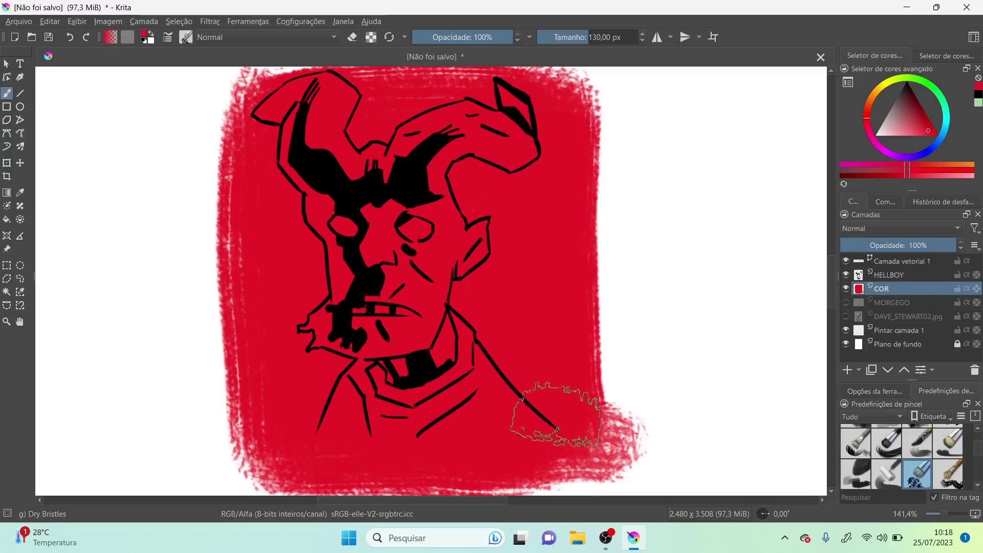
- Hide the COR layer, show the DAVE_STEWART02.jpg reference, and sample its green background color
left_click(847, 290)
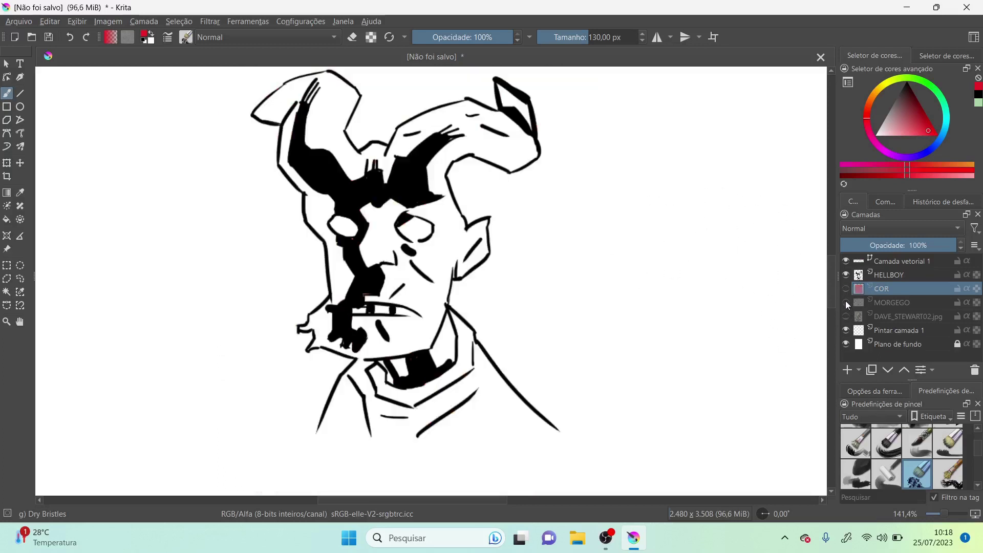
left_click(846, 316)
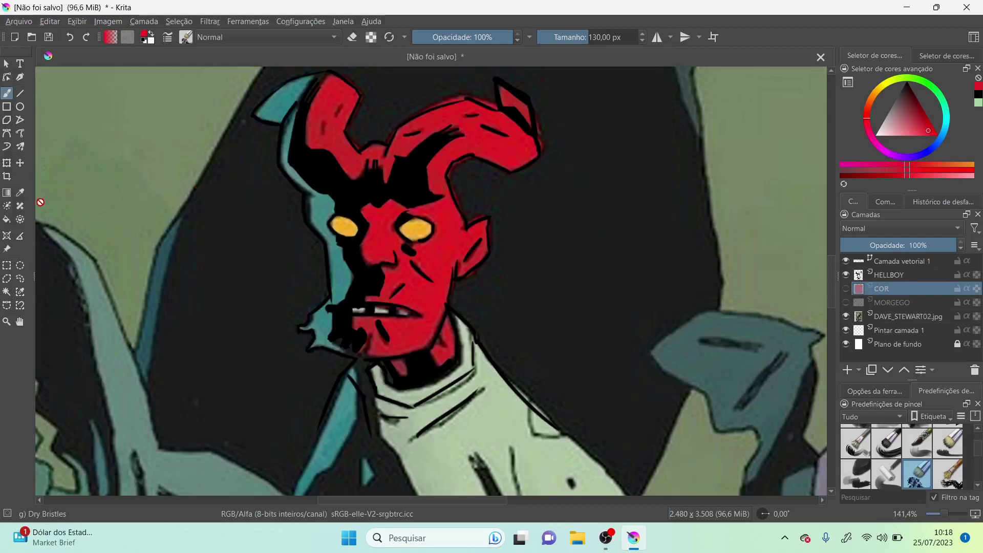
left_click(21, 194)
left_click(777, 202)
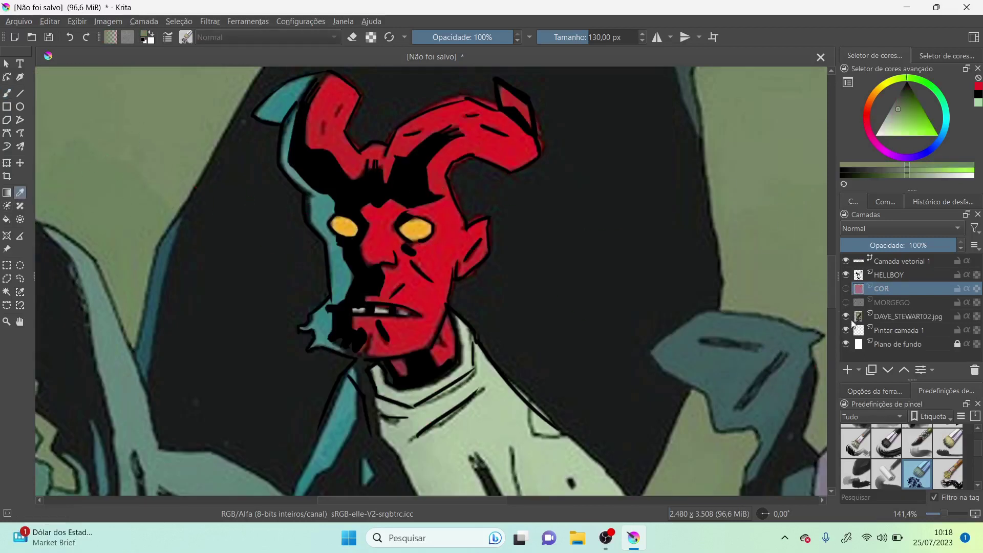
- Show the COR layer and paint a block of the sampled green beside Hellboy's ear with the 130 px Dry Bristles brush
left_click(846, 290)
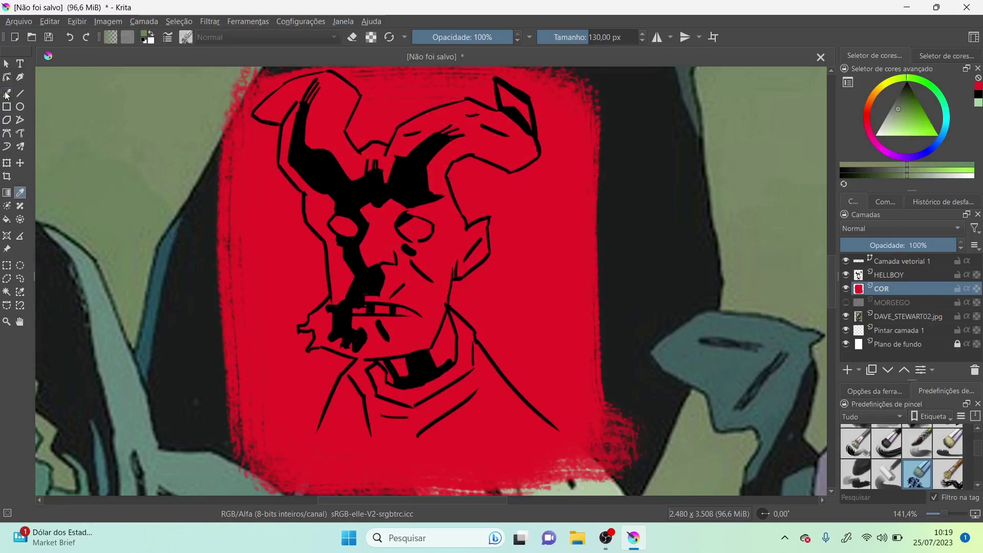
left_click(6, 94)
mouse_move(527, 230)
left_mouse_down()
mouse_move(589, 205)
mouse_move(563, 307)
mouse_move(522, 359)
left_mouse_up()
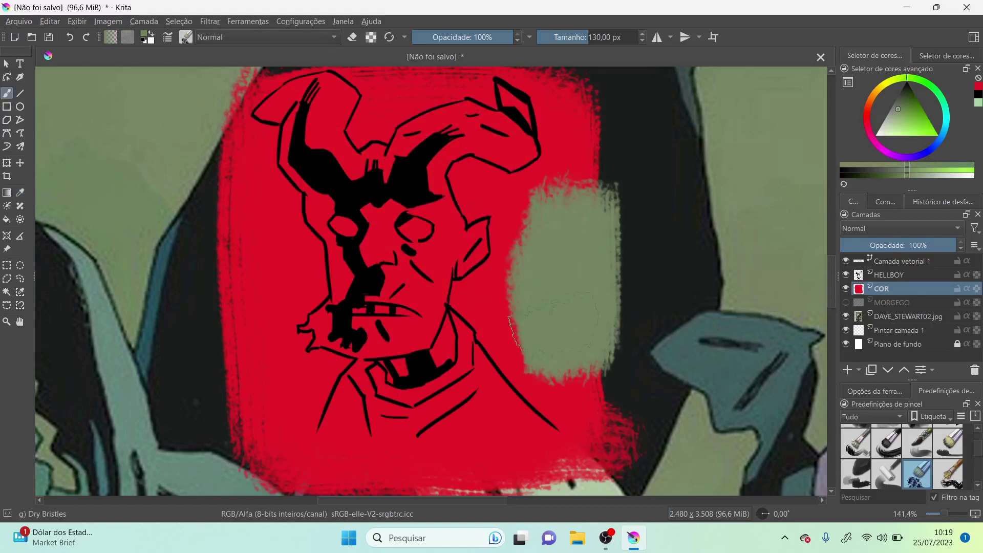
left_click_drag(563, 287, 574, 356)
- Reduce the brush to 47 px and extend the green up to the outlines of Hellboy's ear, neck and adjacent shoulder
key("bracketleft")
key("bracketleft")
key("bracketleft")
key("bracketleft")
key("bracketleft")
key("bracketleft")
key("bracketleft")
key("bracketleft")
key("bracketleft")
key("bracketleft")
key("bracketleft")
key("bracketleft")
key("bracketleft")
key("bracketleft")
key("bracketleft")
mouse_move(504, 322)
left_mouse_down()
mouse_move(522, 364)
mouse_move(489, 325)
mouse_move(522, 356)
mouse_move(524, 399)
mouse_move(494, 333)
mouse_move(527, 363)
mouse_move(481, 340)
mouse_move(515, 348)
mouse_move(537, 374)
mouse_move(558, 430)
mouse_move(581, 399)
mouse_move(596, 440)
mouse_move(610, 389)
mouse_move(630, 440)
mouse_move(619, 261)
left_mouse_up()
mouse_move(536, 353)
left_mouse_down()
mouse_move(515, 343)
mouse_move(510, 325)
mouse_move(526, 241)
mouse_move(480, 291)
mouse_move(527, 245)
mouse_move(505, 272)
left_mouse_up()
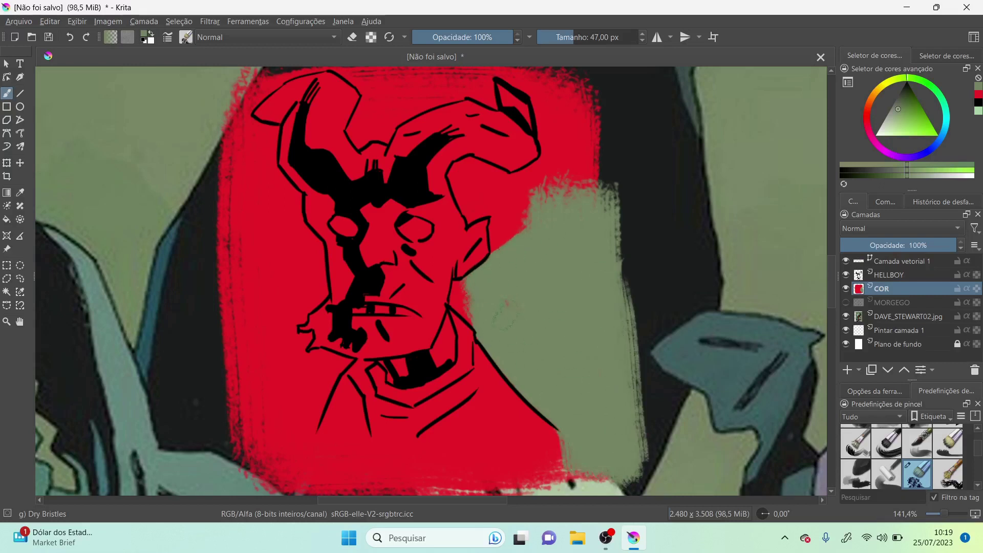
- Reduce the brush to 28 px and cover the remaining red between Hellboy's ear and collar with green, undoing and repainting the stroke
key("bracketleft")
key("bracketleft")
key("bracketleft")
key("bracketleft")
key("bracketleft")
key("bracketleft")
key("bracketleft")
mouse_move(463, 295)
left_mouse_down()
mouse_move(463, 278)
mouse_move(451, 304)
mouse_move(461, 316)
left_mouse_up()
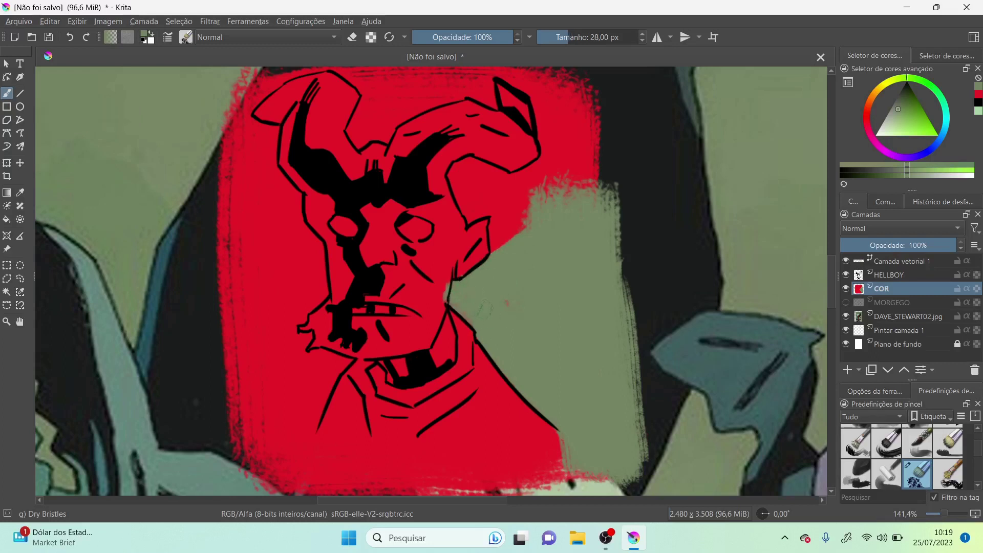
key("ctrl+z")
key("ctrl+z")
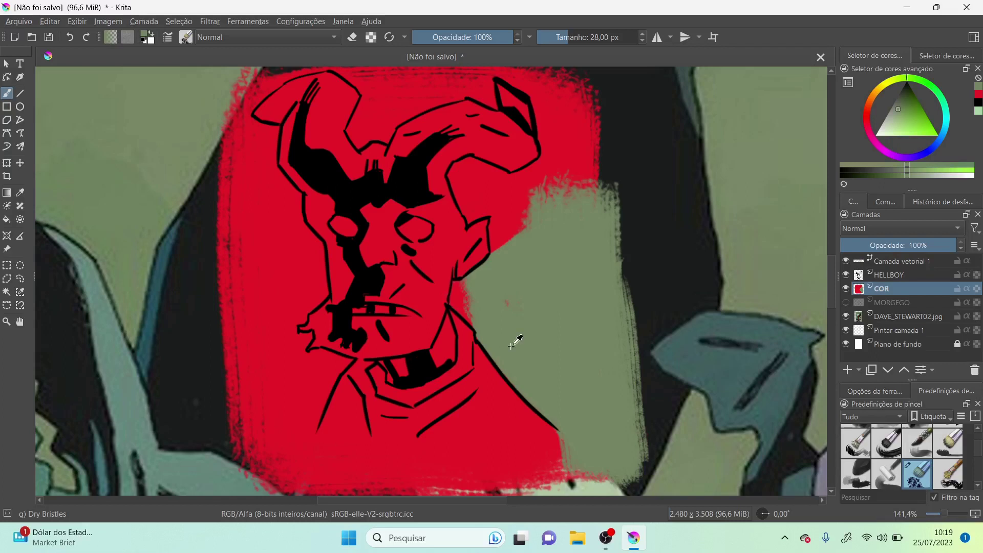
mouse_move(465, 285)
left_mouse_down()
mouse_move(451, 305)
mouse_move(469, 318)
mouse_move(455, 310)
left_mouse_up()
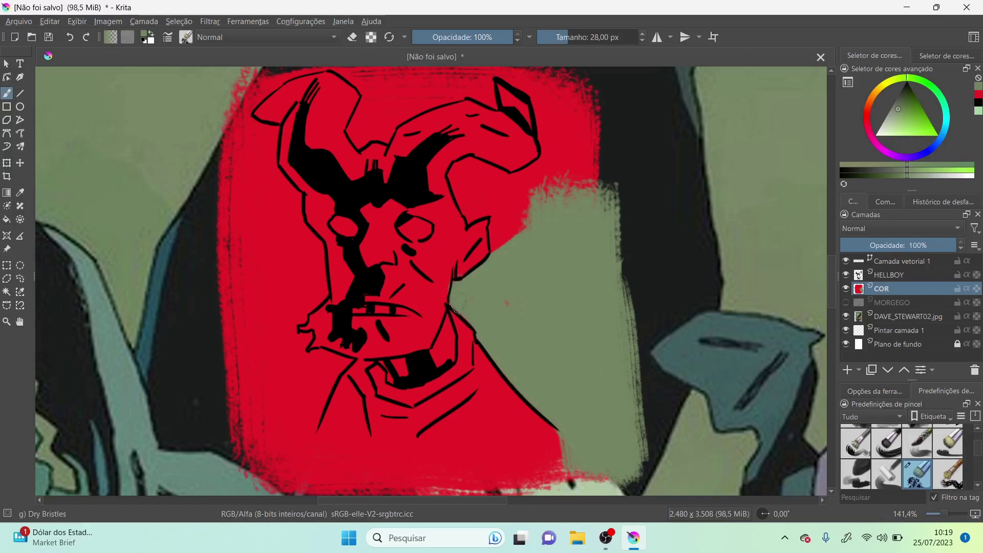
- Paint green above the ear, under the curved horn and around the outer side of its tip on the COR layer
mouse_move(543, 187)
left_mouse_down()
mouse_move(499, 231)
mouse_move(507, 202)
mouse_move(468, 205)
mouse_move(466, 218)
mouse_move(473, 187)
mouse_move(461, 164)
mouse_move(453, 209)
left_mouse_up()
mouse_move(449, 174)
left_mouse_down()
mouse_move(472, 163)
mouse_move(487, 191)
mouse_move(505, 179)
mouse_move(476, 167)
mouse_move(476, 197)
mouse_move(516, 200)
mouse_move(559, 149)
mouse_move(536, 160)
left_mouse_up()
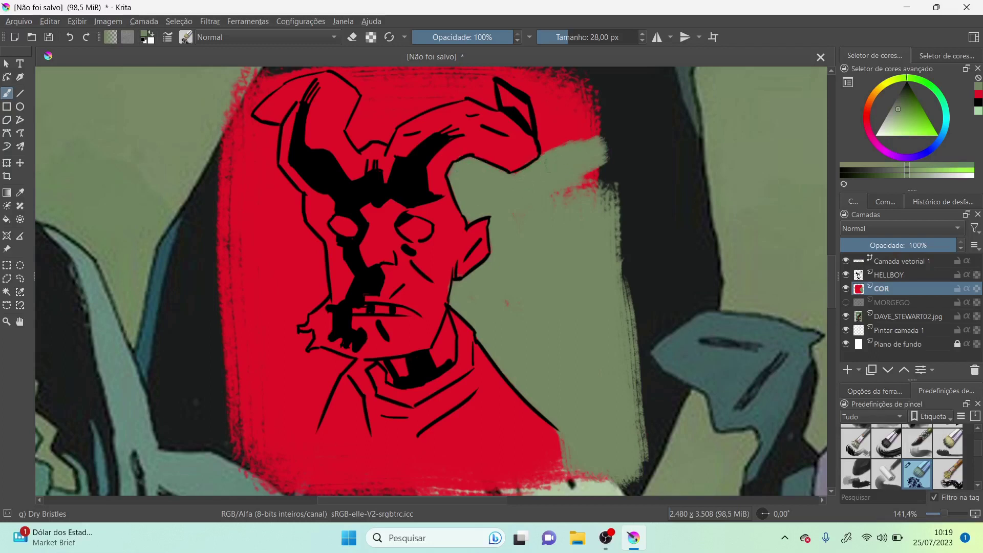
mouse_move(587, 182)
left_mouse_down()
mouse_move(599, 204)
mouse_move(604, 87)
mouse_move(560, 102)
left_mouse_up()
mouse_move(568, 165)
left_mouse_down()
mouse_move(551, 154)
mouse_move(553, 167)
mouse_move(541, 148)
mouse_move(539, 156)
mouse_move(578, 125)
mouse_move(594, 77)
left_mouse_up()
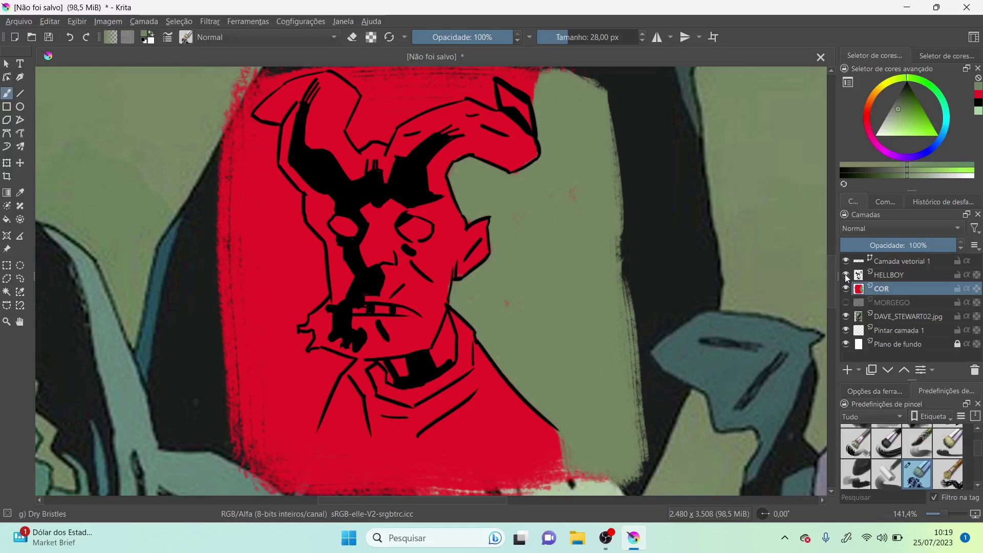
- Cover the red above and between the horns and along the shadowed side of Hellboy's head with green
scroll(527, 236, "up", 5)
mouse_move(530, 241)
left_mouse_down()
mouse_move(484, 207)
mouse_move(556, 214)
mouse_move(407, 220)
mouse_move(475, 233)
mouse_move(369, 266)
mouse_move(394, 261)
mouse_move(349, 292)
mouse_move(350, 269)
mouse_move(412, 209)
mouse_move(361, 228)
mouse_move(341, 202)
mouse_move(348, 229)
mouse_move(404, 208)
mouse_move(269, 212)
mouse_move(253, 233)
left_mouse_up()
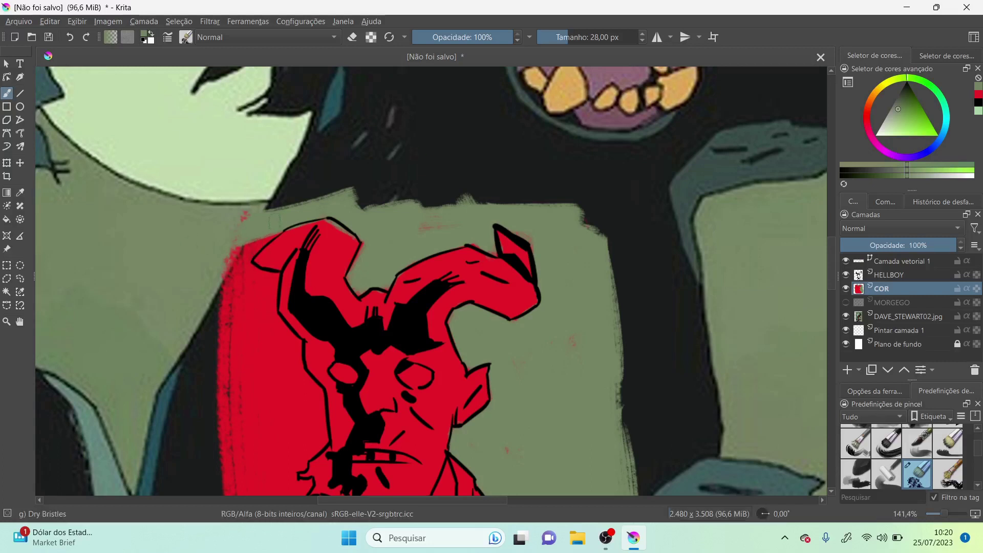
mouse_move(237, 269)
left_mouse_down()
mouse_move(225, 318)
mouse_move(234, 408)
mouse_move(266, 348)
mouse_move(236, 260)
mouse_move(258, 289)
mouse_move(262, 276)
mouse_move(271, 372)
mouse_move(298, 323)
mouse_move(290, 326)
mouse_move(296, 395)
mouse_move(299, 361)
mouse_move(307, 412)
mouse_move(291, 362)
mouse_move(315, 392)
mouse_move(323, 440)
mouse_move(271, 368)
mouse_move(238, 394)
mouse_move(228, 425)
mouse_move(218, 333)
mouse_move(235, 471)
left_mouse_up()
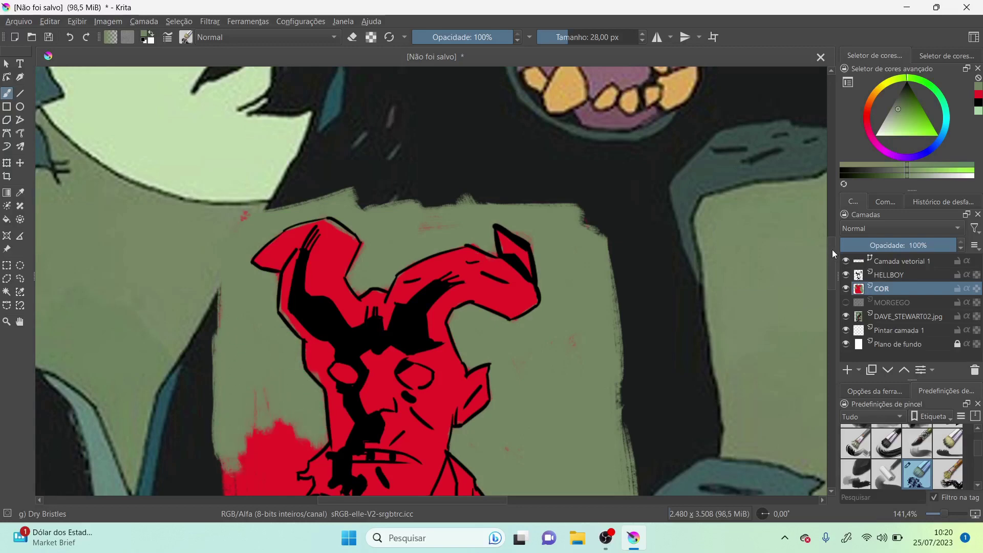
- Paint green over the excess red beside Hellboy's beard and outside the shoulder on the shadowed side
left_click_drag(832, 250, 831, 286)
mouse_move(220, 297)
left_mouse_down()
mouse_move(241, 169)
mouse_move(254, 312)
mouse_move(264, 139)
mouse_move(275, 306)
mouse_move(305, 154)
mouse_move(312, 161)
left_mouse_up()
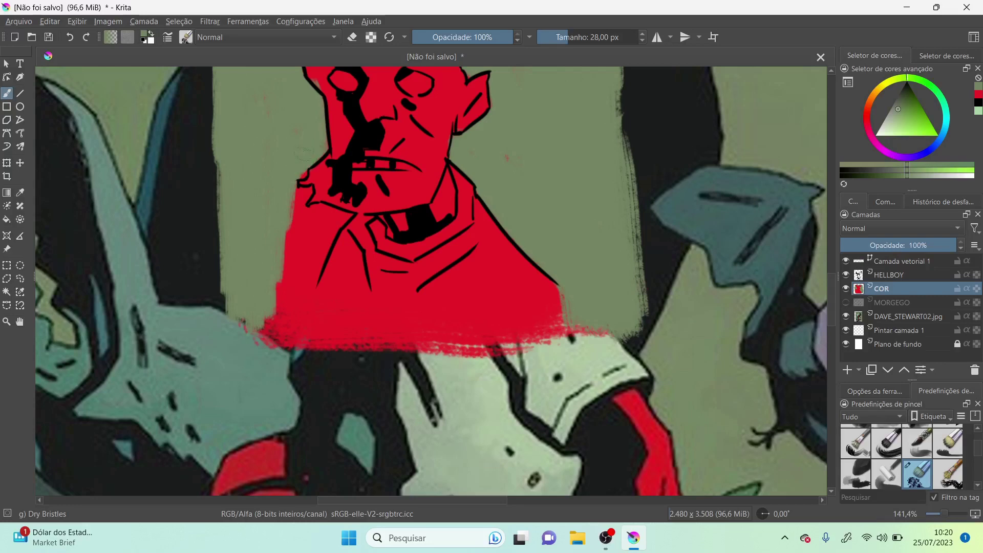
mouse_move(305, 199)
left_mouse_down()
mouse_move(297, 215)
mouse_move(350, 216)
mouse_move(314, 241)
mouse_move(292, 326)
left_mouse_up()
mouse_move(325, 242)
left_mouse_down()
mouse_move(301, 328)
mouse_move(285, 318)
left_mouse_up()
mouse_move(293, 233)
left_mouse_down()
mouse_move(278, 342)
mouse_move(243, 325)
left_mouse_up()
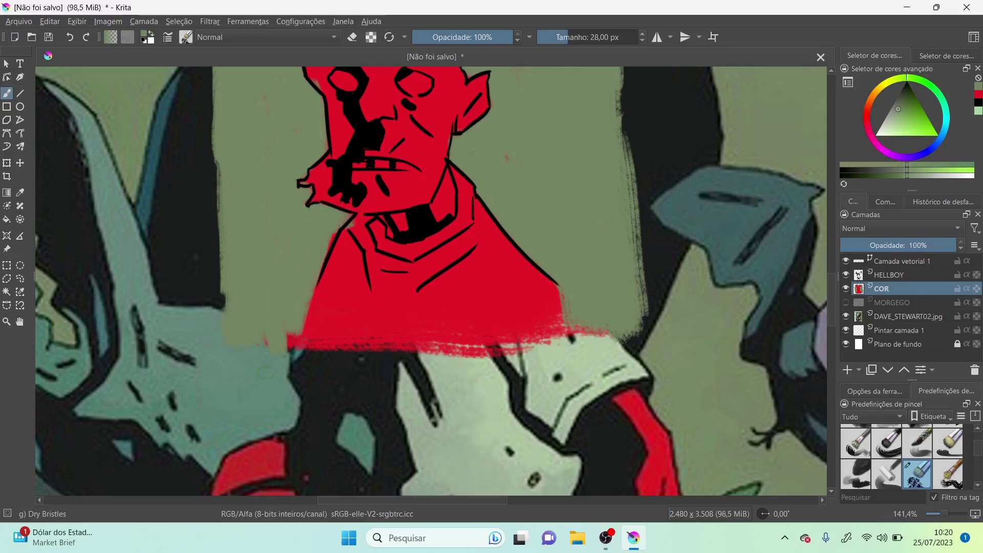
- Hide the COR layer and sample the yellow of Hellboy's eye from the reference image
key("ctrl+minus")
key("ctrl+minus")
key("ctrl+minus")
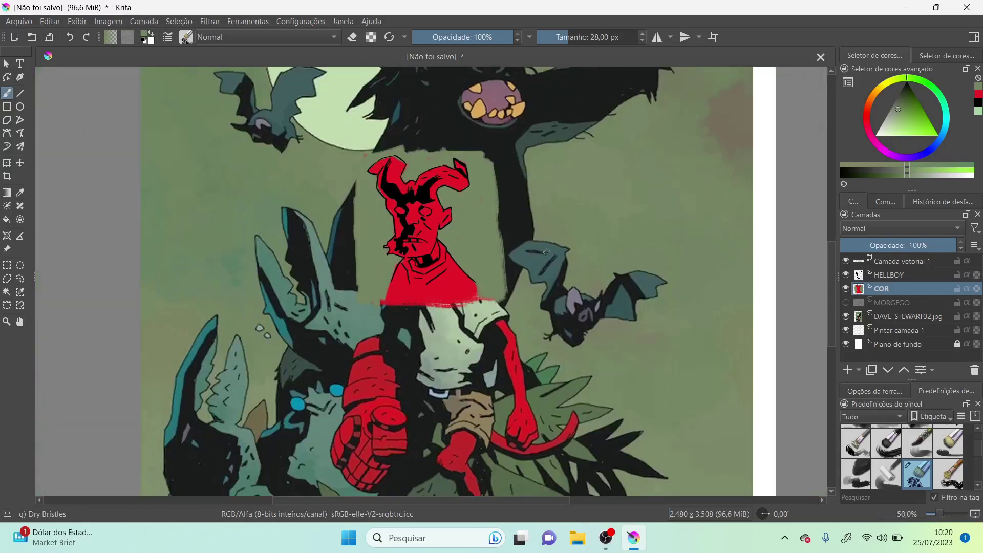
left_click(846, 290)
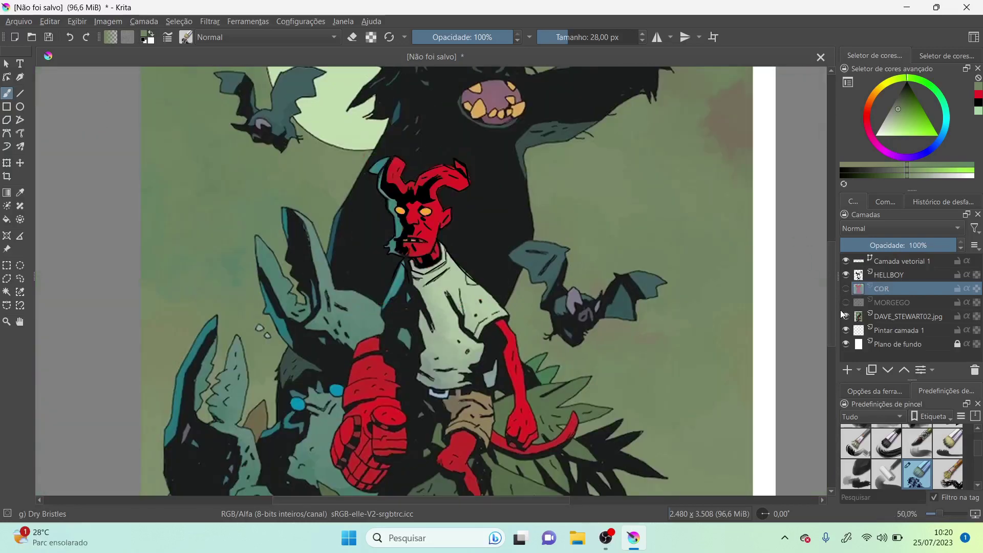
left_click(20, 193)
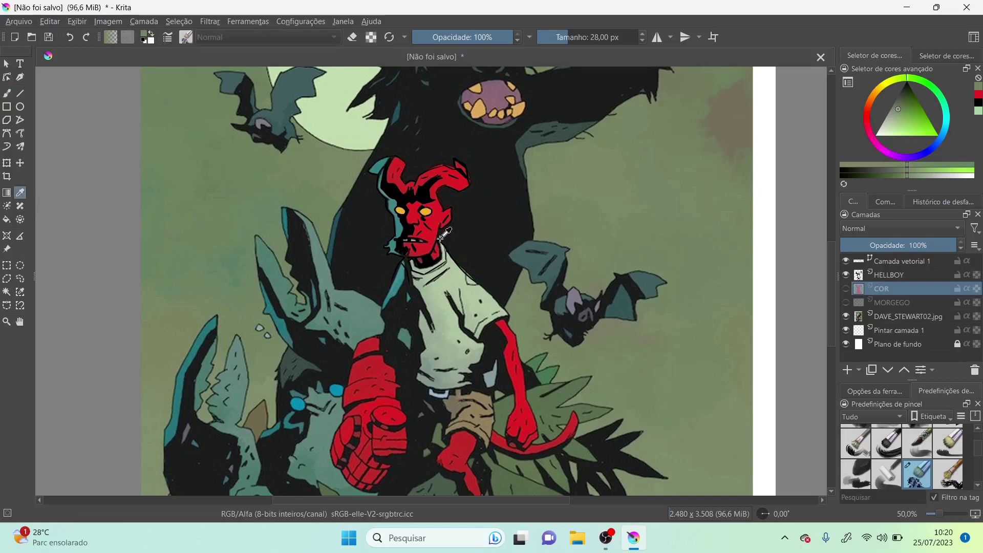
left_click(426, 211)
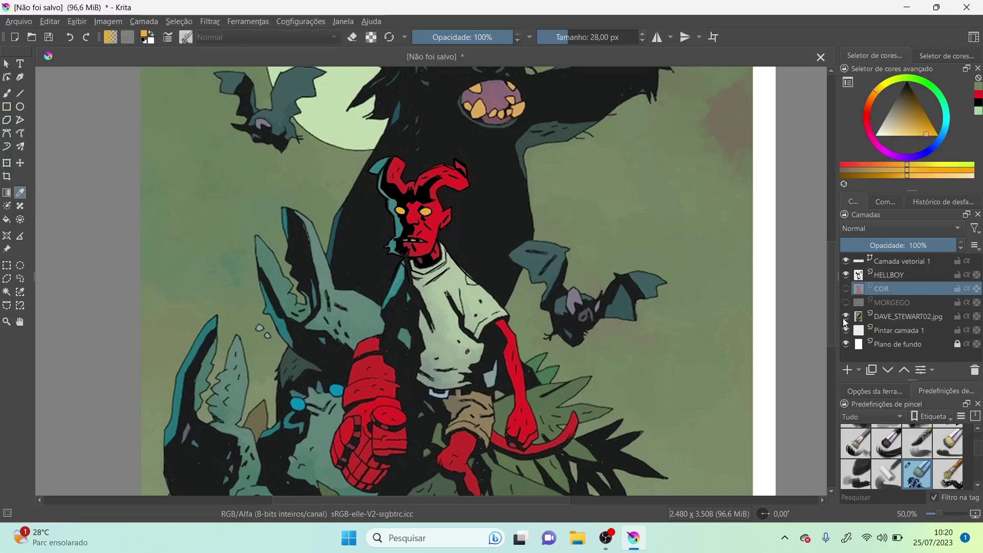
- Show the MORGEGO and COR layers and fill both of Hellboy's eyes with yellow, reducing the brush to 18 px
left_click(846, 303)
left_click(846, 289)
left_click(6, 322)
left_click_drag(361, 177, 462, 242)
left_click(8, 96)
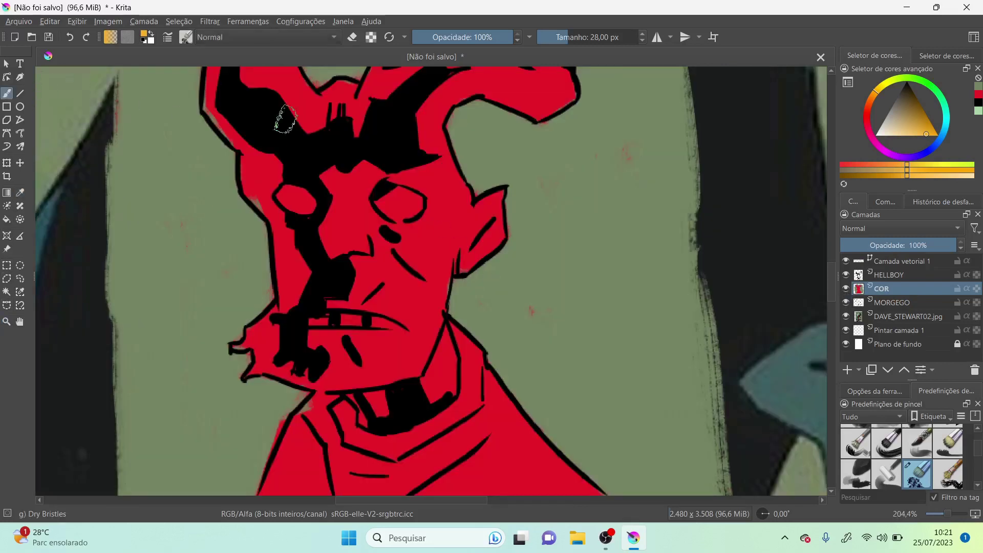
key("bracketleft")
key("bracketleft")
key("bracketleft")
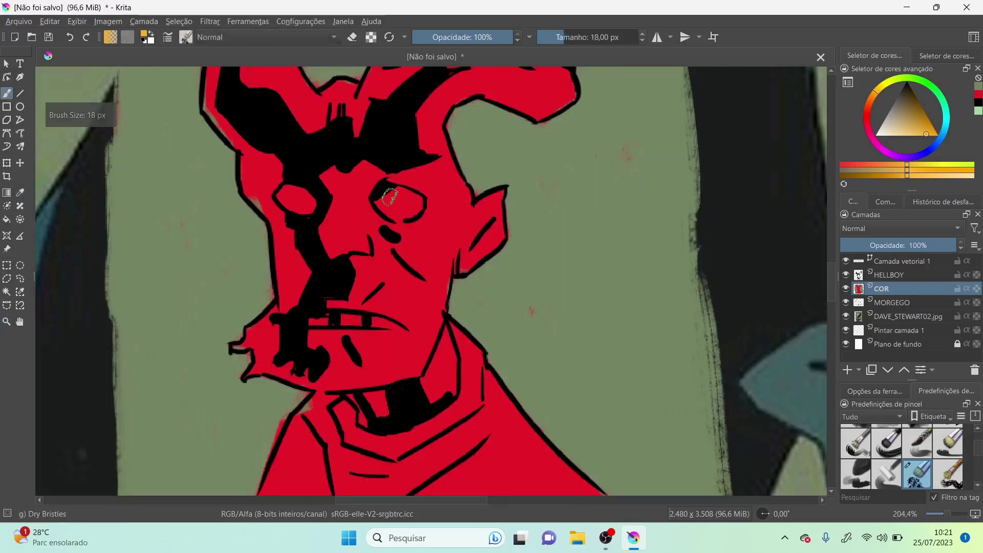
mouse_move(384, 193)
left_mouse_down()
mouse_move(401, 212)
mouse_move(381, 195)
mouse_move(416, 203)
mouse_move(391, 213)
left_mouse_up()
mouse_move(286, 194)
left_mouse_down()
mouse_move(305, 205)
mouse_move(305, 193)
mouse_move(285, 195)
left_mouse_up()
- Sample the red from Hellboy's painted face and touch up the temple and the base of the horn
left_click(20, 195)
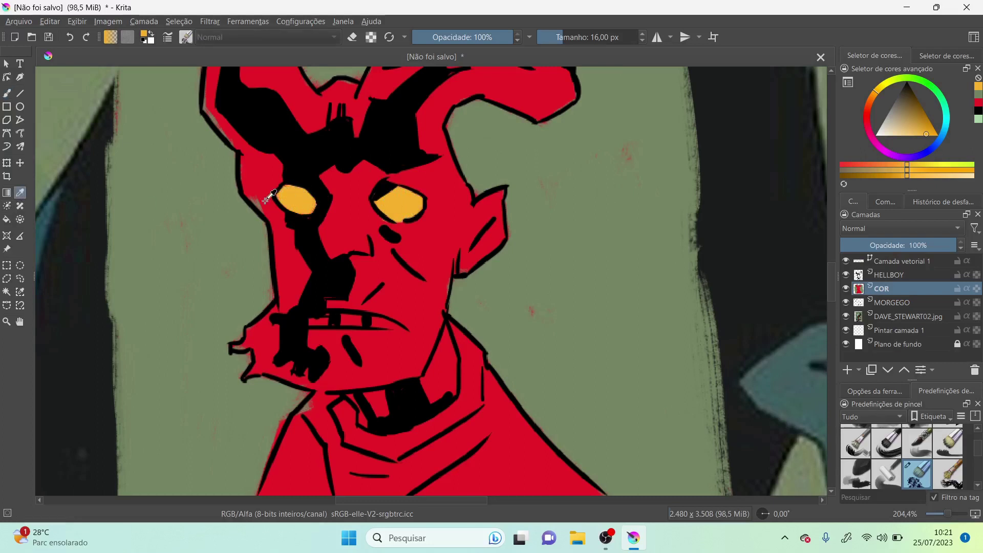
left_click(257, 165)
left_click(7, 94)
left_click_drag(252, 185, 250, 198)
mouse_move(219, 108)
left_mouse_down()
mouse_move(214, 74)
mouse_move(218, 100)
left_mouse_up()
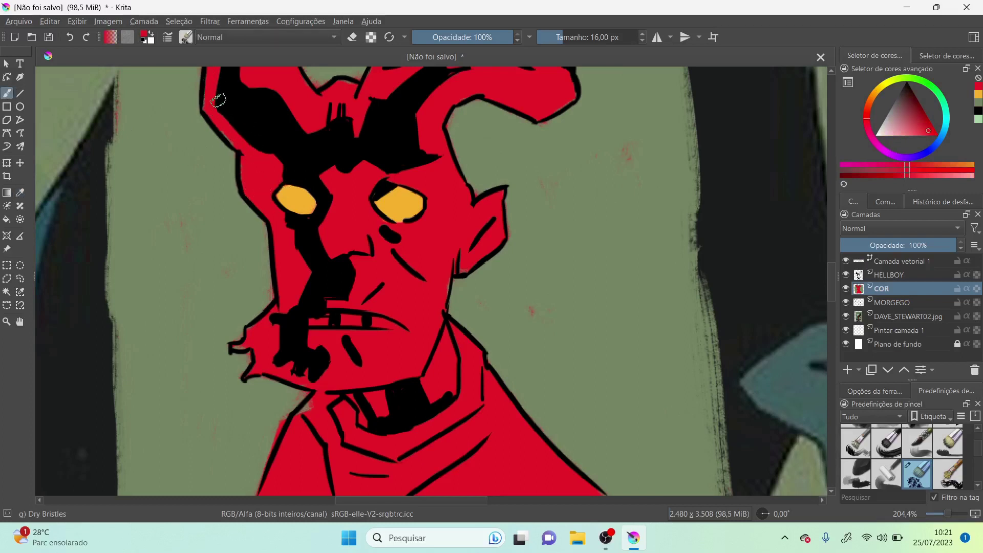
- Hide the COR layer and try to sample the tooth color from the reference image
key("ctrl+minus")
key("ctrl+minus")
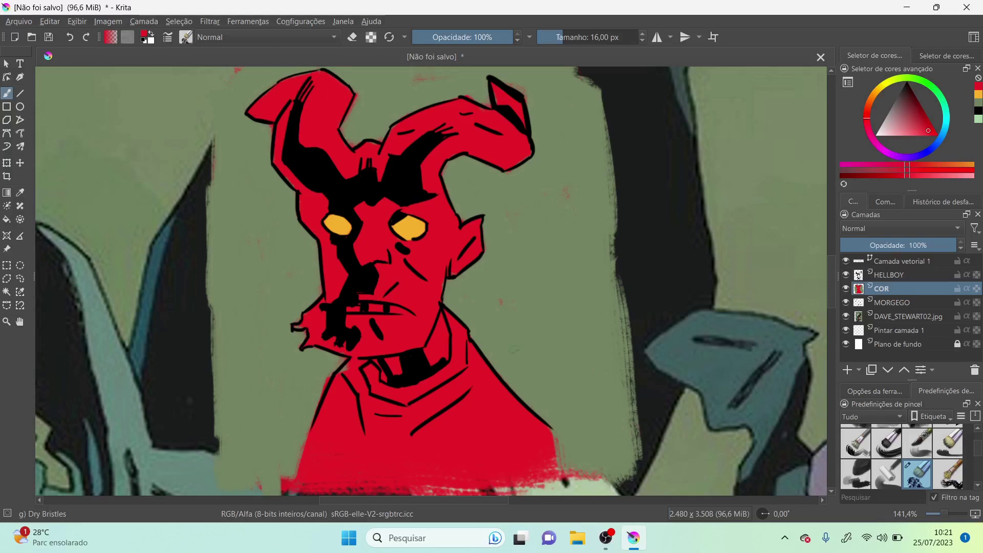
left_click(846, 288)
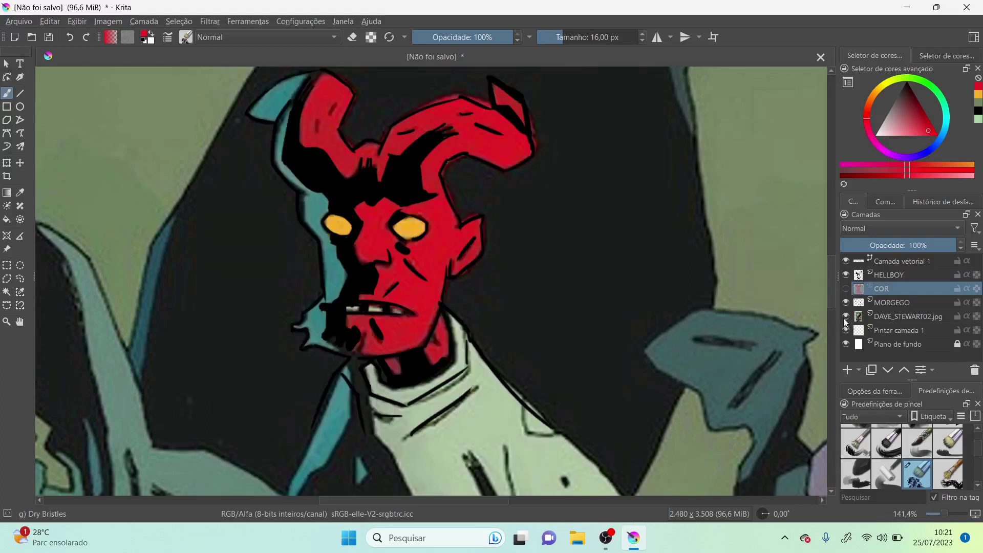
left_click(21, 194)
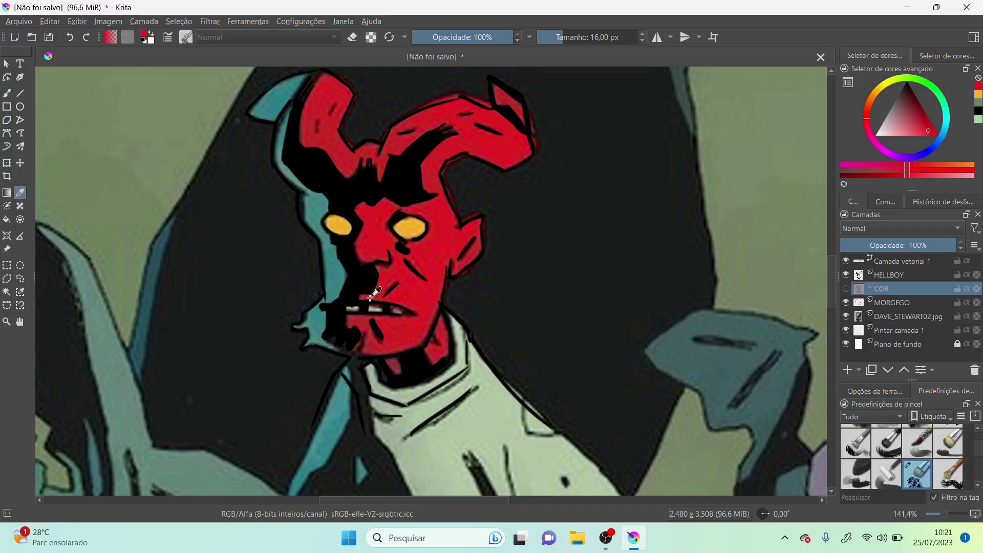
left_click(378, 304)
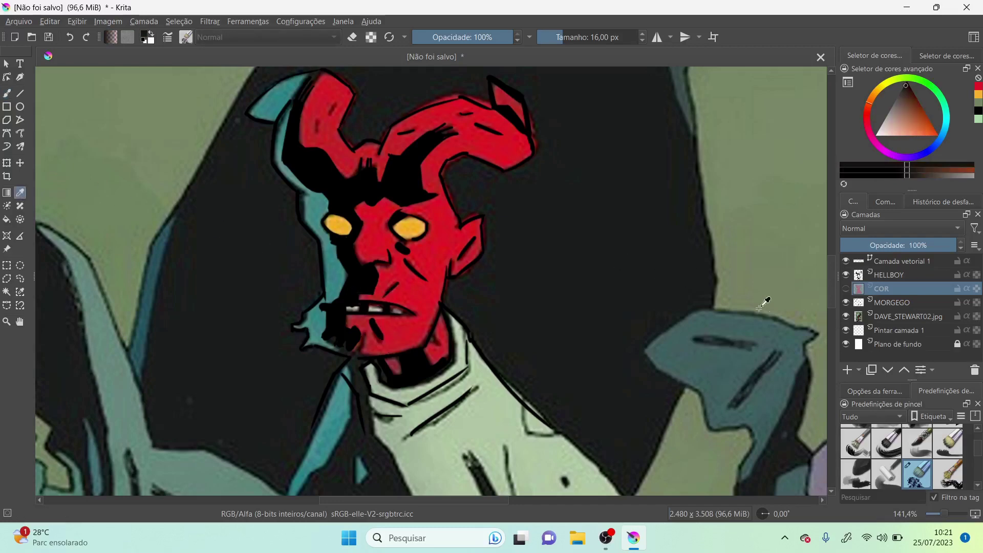
- Hide the reference image, show the COR layer, and paint Hellboy's teeth with a light gray chosen in the color selector
left_click(846, 317)
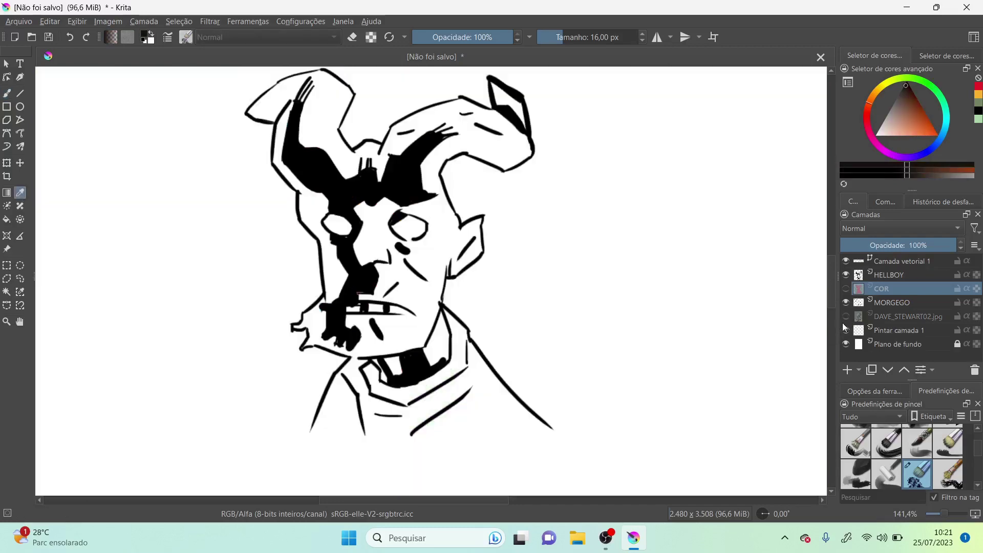
left_click(847, 288)
left_click(10, 92)
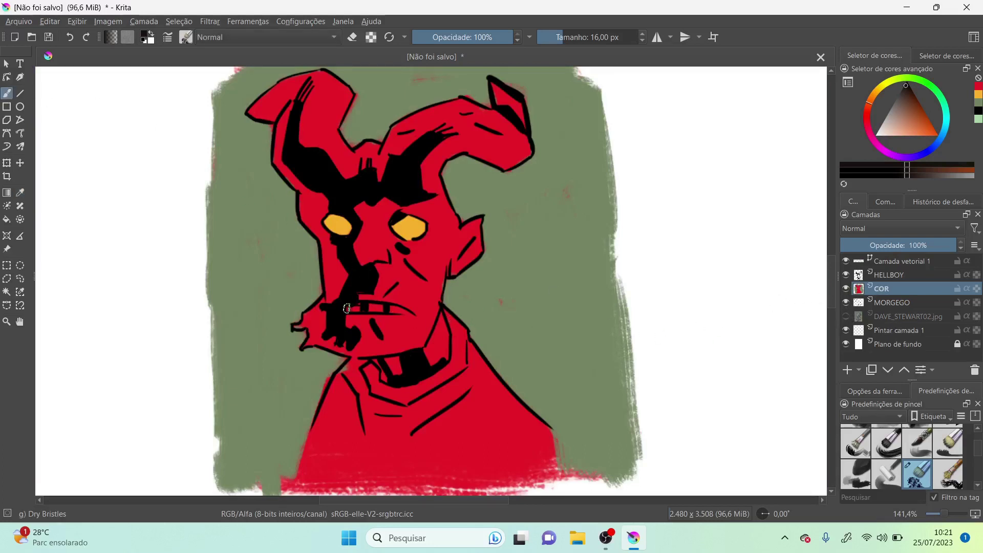
left_click_drag(347, 308, 361, 308)
key("ctrl+z")
left_click_drag(906, 111, 881, 126)
mouse_move(346, 307)
left_mouse_down()
mouse_move(338, 307)
mouse_move(407, 313)
mouse_move(373, 312)
left_mouse_up()
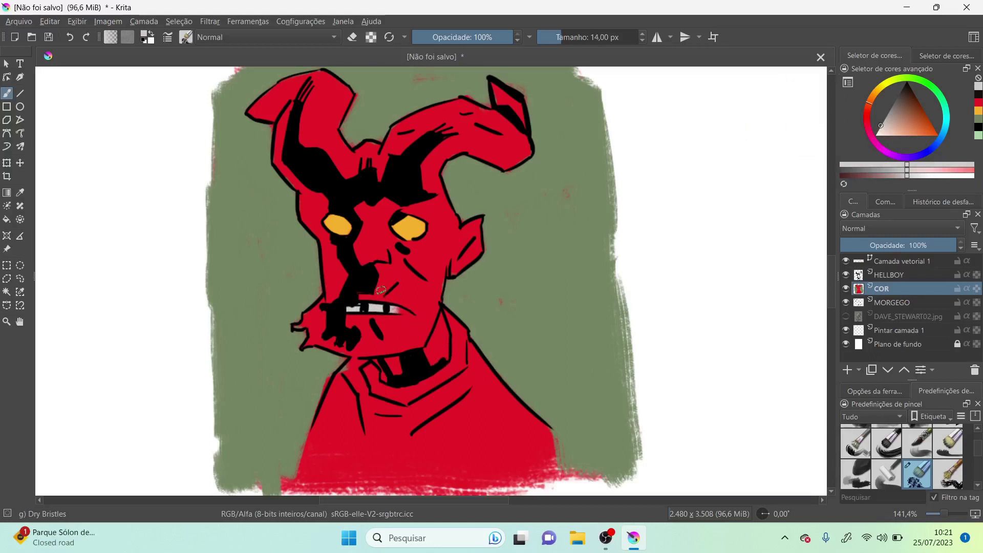
- Reduce the brush to 8 px and finish the light gray on the last tooth at the corner of the mouth
key("bracketleft")
key("bracketleft")
key("bracketleft")
key("bracketleft")
key("bracketleft")
mouse_move(392, 308)
left_mouse_down()
mouse_move(401, 312)
mouse_move(385, 308)
left_mouse_up()
- Hide the COR layer, show the reference image, and sample the teal from the shadowed side of Hellboy's face
left_click(845, 289)
left_click(846, 317)
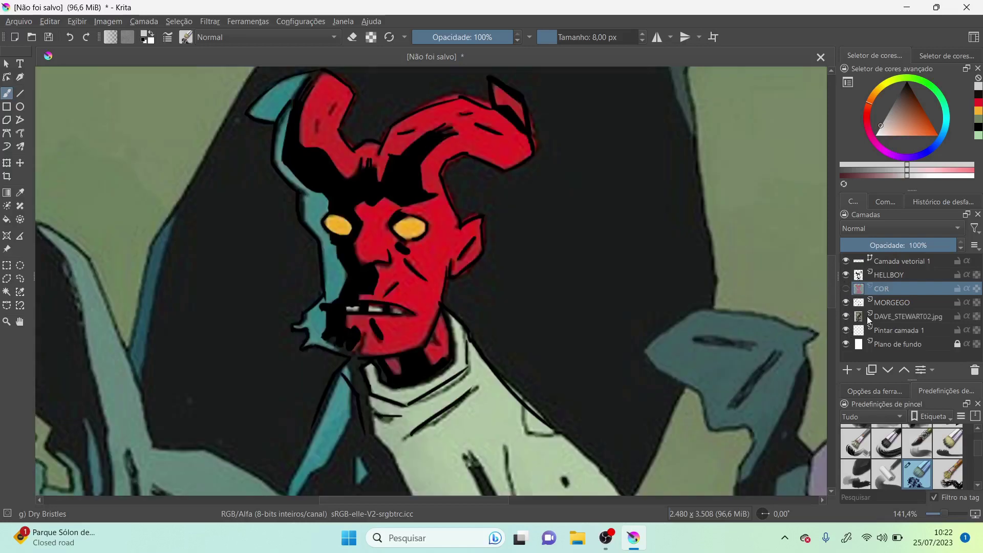
left_click(21, 192)
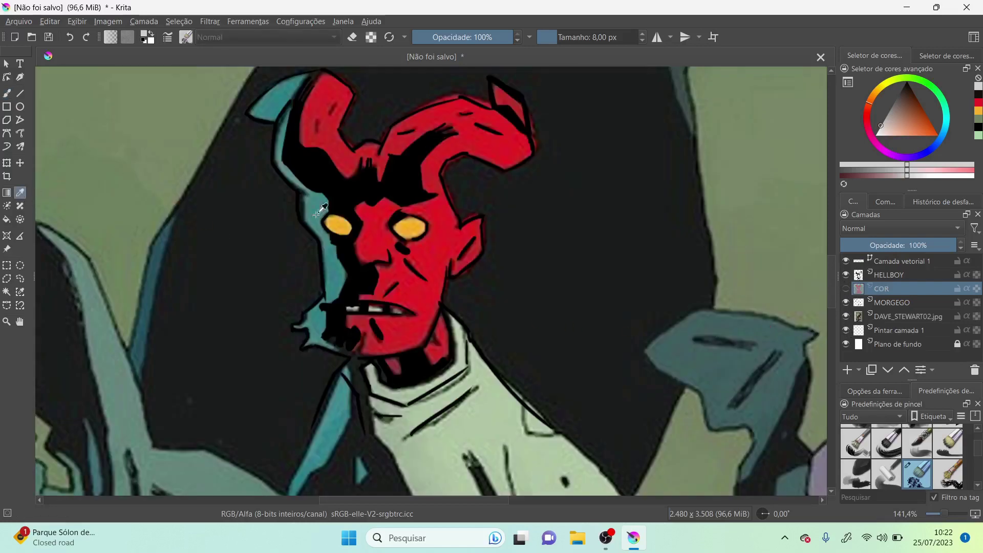
left_click(342, 280)
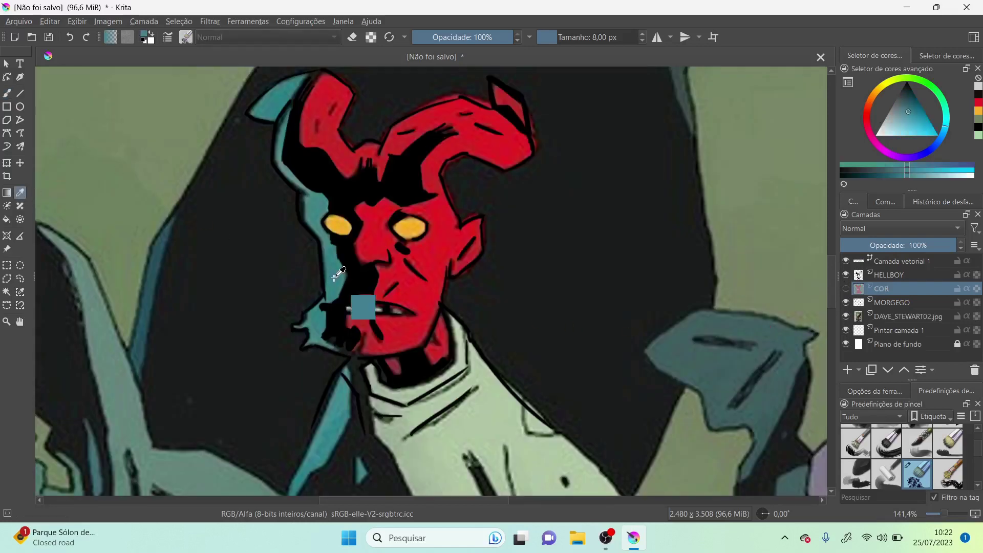
- Hide the reference image again and show the COR layer with the Freehand Brush active, rechecking the layers' visibility
left_click(846, 317)
left_click(845, 288)
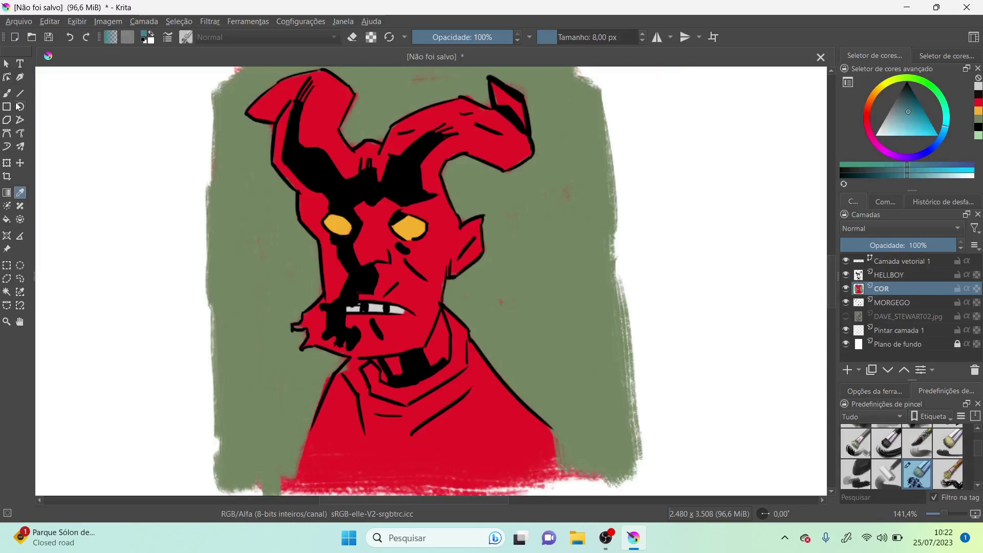
left_click(7, 93)
left_click(845, 289)
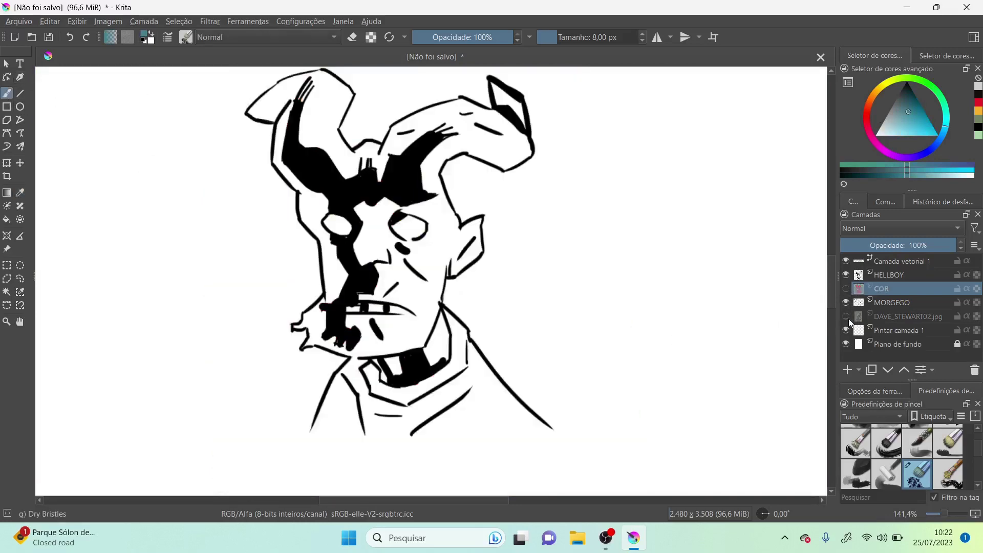
left_click(845, 317)
left_click(845, 317)
left_click(846, 289)
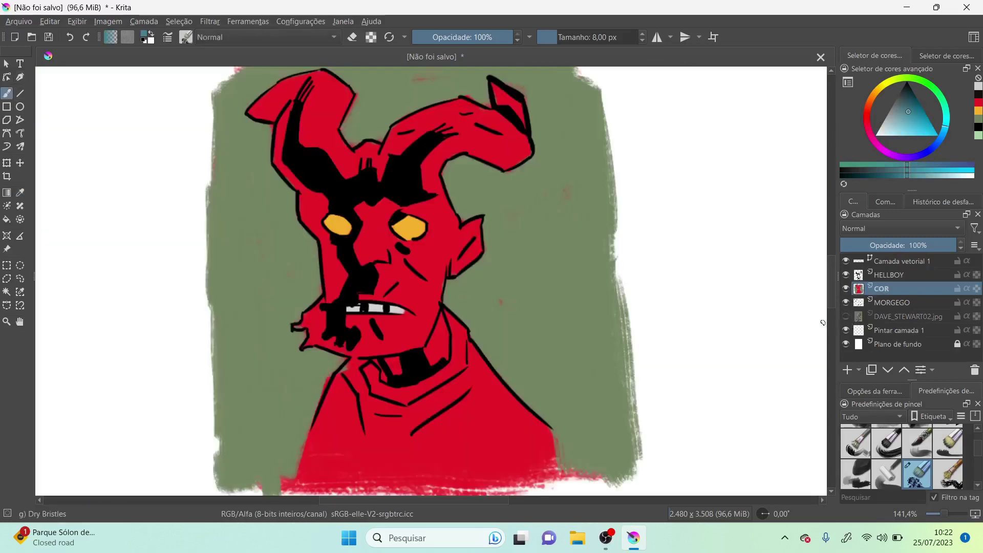
- Paint the shadowed side of Hellboy's horn, forehead, face and beard teal, enlarging the brush to 16 px after the horn tip
mouse_move(252, 110)
left_mouse_down()
mouse_move(274, 98)
mouse_move(250, 113)
mouse_move(275, 85)
mouse_move(310, 80)
left_mouse_up()
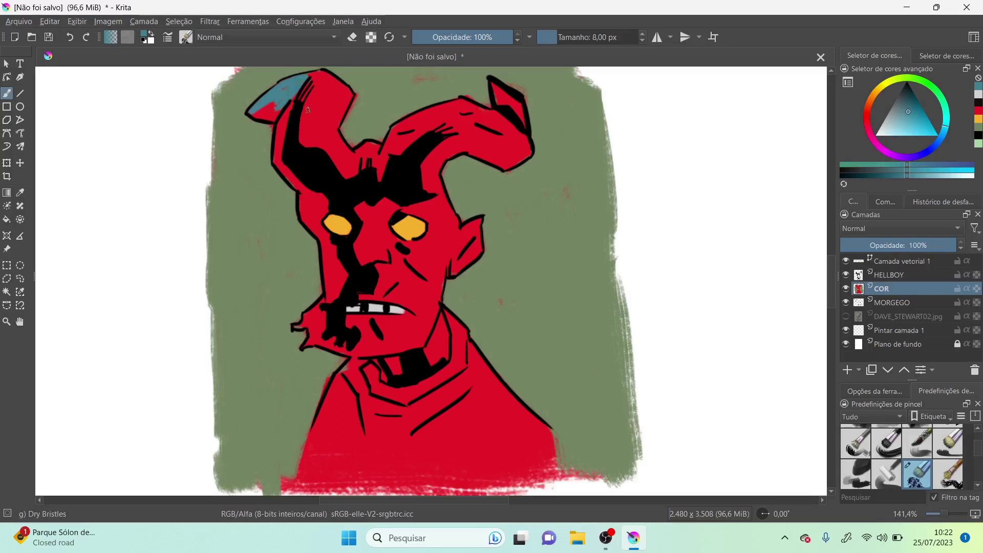
key("bracketright")
key("bracketright")
key("bracketright")
mouse_move(265, 115)
left_mouse_down()
mouse_move(270, 106)
mouse_move(281, 128)
mouse_move(294, 98)
mouse_move(281, 141)
mouse_move(281, 113)
mouse_move(279, 164)
mouse_move(315, 204)
mouse_move(329, 198)
mouse_move(313, 215)
mouse_move(330, 206)
left_mouse_up()
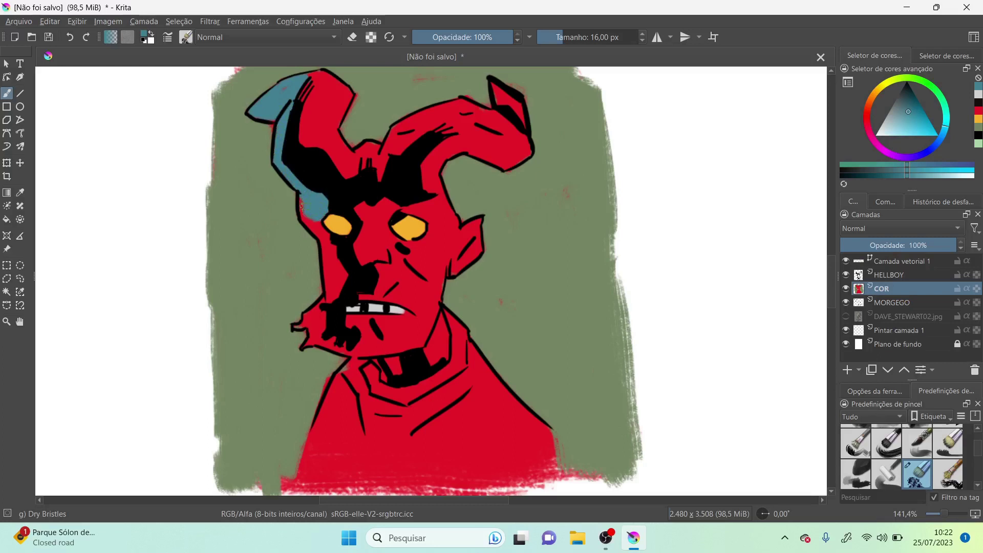
mouse_move(318, 218)
left_mouse_down()
mouse_move(326, 245)
mouse_move(323, 227)
mouse_move(320, 241)
mouse_move(336, 247)
mouse_move(332, 239)
mouse_move(336, 246)
mouse_move(323, 248)
mouse_move(328, 291)
mouse_move(331, 239)
mouse_move(324, 288)
mouse_move(317, 241)
mouse_move(342, 293)
mouse_move(305, 317)
mouse_move(338, 346)
mouse_move(326, 335)
mouse_move(344, 344)
left_mouse_up()
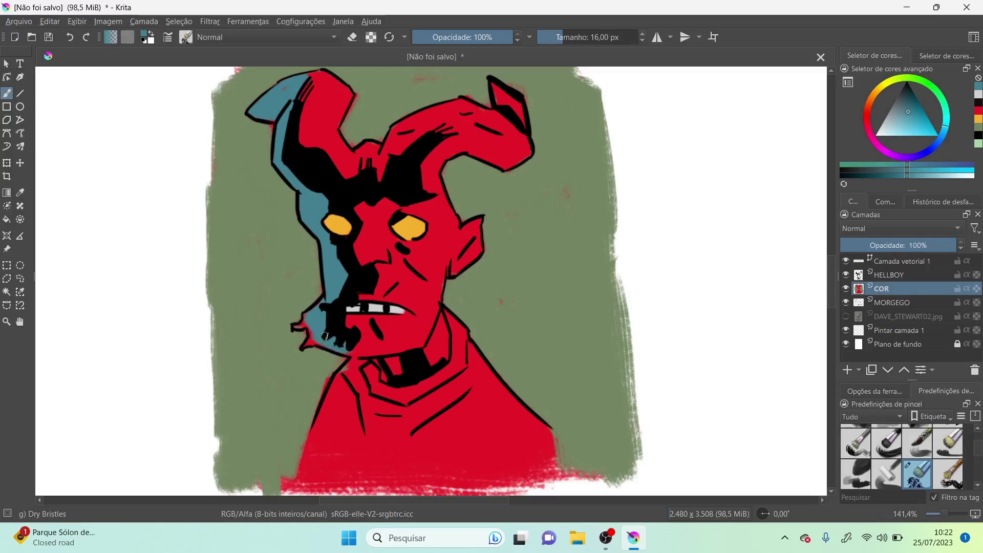
- Reduce the brush to 10 px and finish the teal on the small pointed tufts of the beard
key("bracketleft")
key("bracketleft")
key("bracketleft")
key("bracketleft")
key("bracketleft")
key("bracketleft")
key("bracketleft")
key("bracketleft")
key("bracketleft")
key("bracketleft")
key("bracketleft")
key("bracketleft")
key("bracketleft")
key("bracketleft")
key("bracketleft")
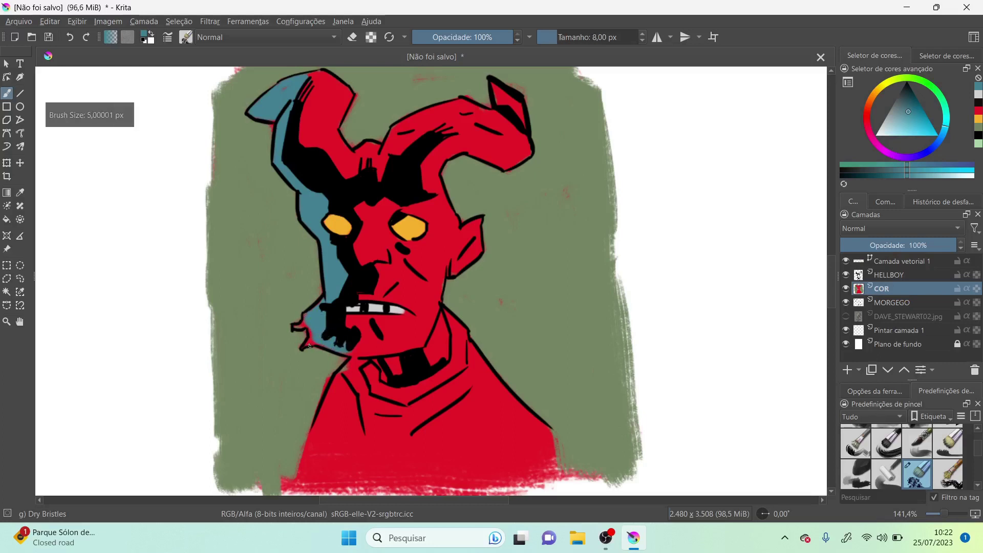
key("bracketright")
key("bracketright")
key("bracketright")
key("bracketright")
key("bracketright")
key("bracketright")
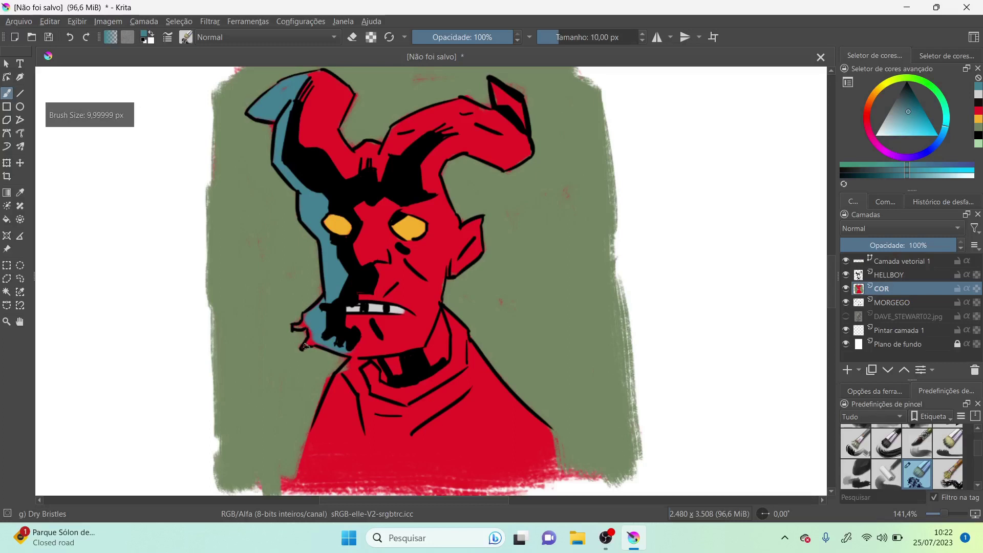
- Check the jacket colors against the reference image without the COR layer, then show COR and paint the jacket collar strip teal
left_click(845, 289)
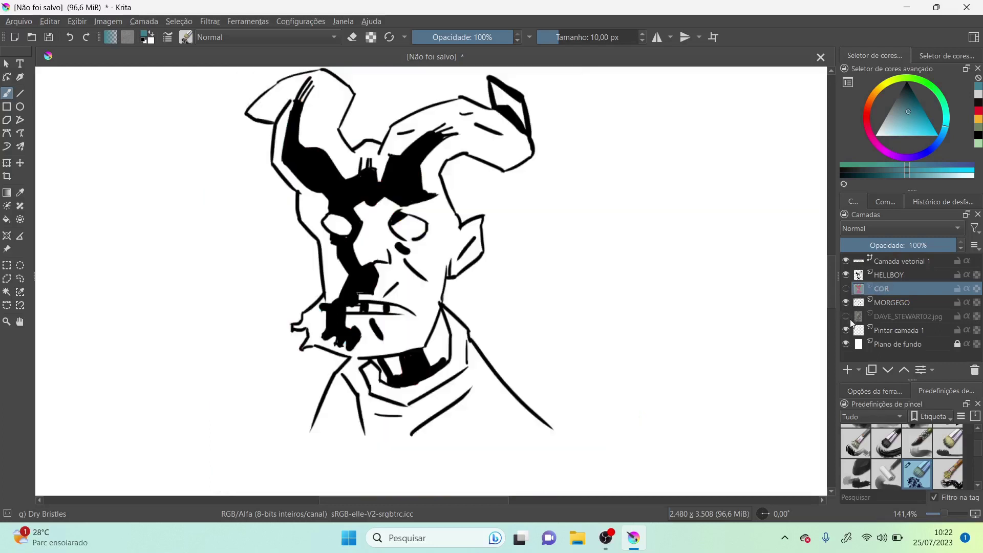
left_click(846, 317)
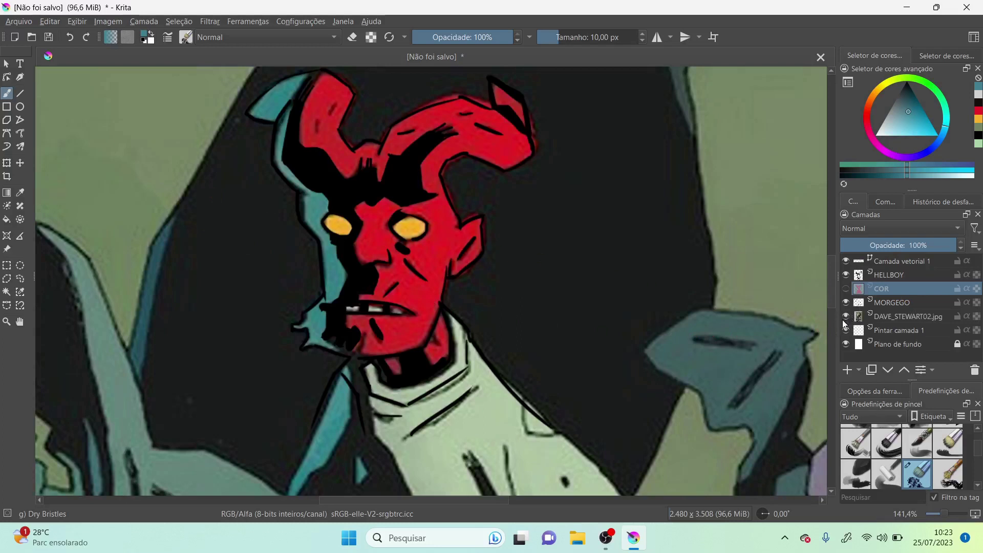
left_click(846, 289)
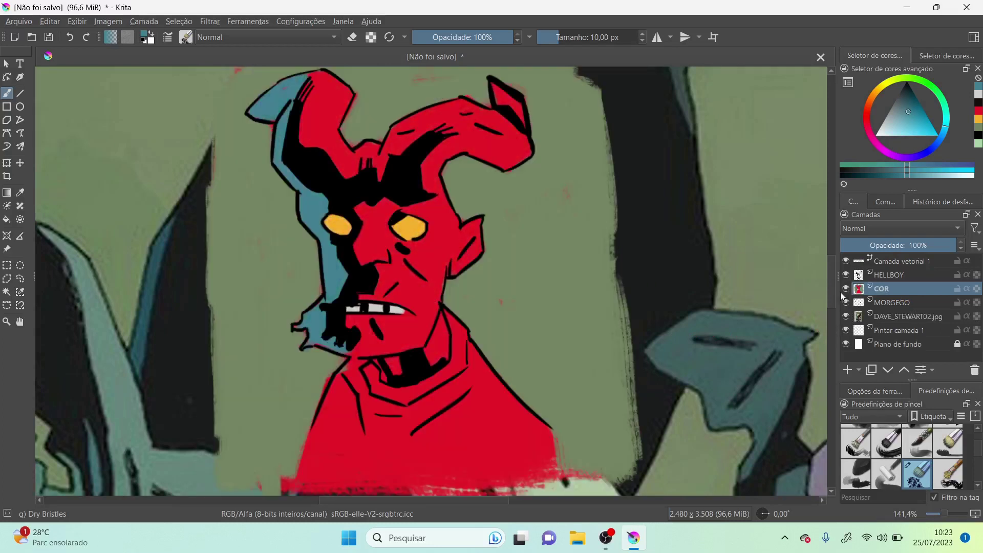
mouse_move(359, 360)
left_mouse_down()
mouse_move(366, 402)
mouse_move(347, 376)
mouse_move(370, 409)
mouse_move(365, 403)
mouse_move(366, 435)
left_mouse_up()
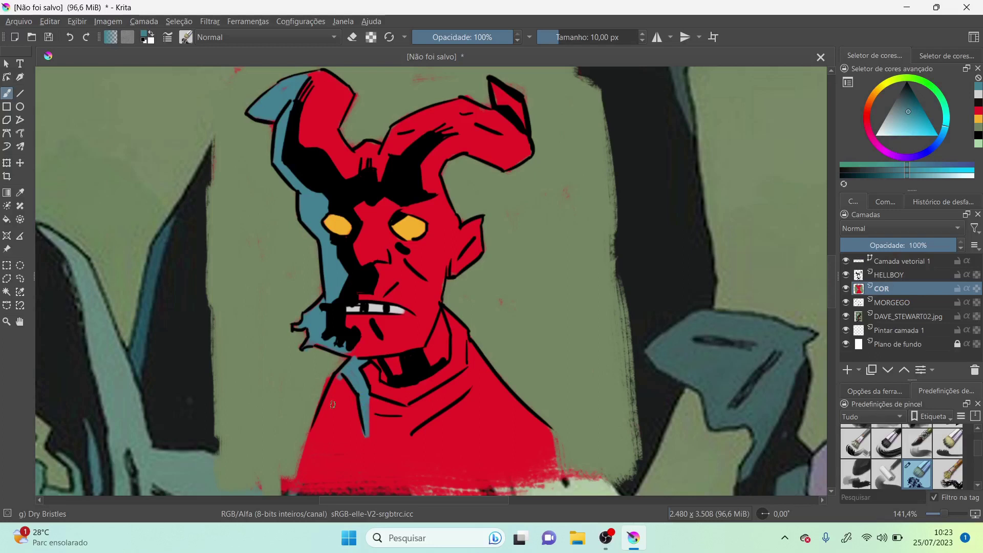
- Enlarge the brush to 28 px and paint Hellboy's shadowed shoulder teal below the jacket collar
key("bracketright")
key("bracketright")
key("bracketright")
key("bracketright")
key("bracketright")
key("bracketright")
key("bracketright")
key("bracketright")
key("bracketright")
key("bracketright")
key("bracketright")
key("bracketright")
mouse_move(342, 371)
left_mouse_down()
mouse_move(319, 438)
mouse_move(343, 388)
mouse_move(335, 376)
mouse_move(314, 424)
mouse_move(344, 396)
mouse_move(311, 485)
mouse_move(313, 466)
mouse_move(318, 482)
mouse_move(288, 484)
mouse_move(363, 485)
mouse_move(352, 471)
mouse_move(353, 481)
mouse_move(351, 396)
mouse_move(350, 420)
mouse_move(340, 421)
mouse_move(341, 434)
mouse_move(337, 411)
mouse_move(323, 441)
left_mouse_up()
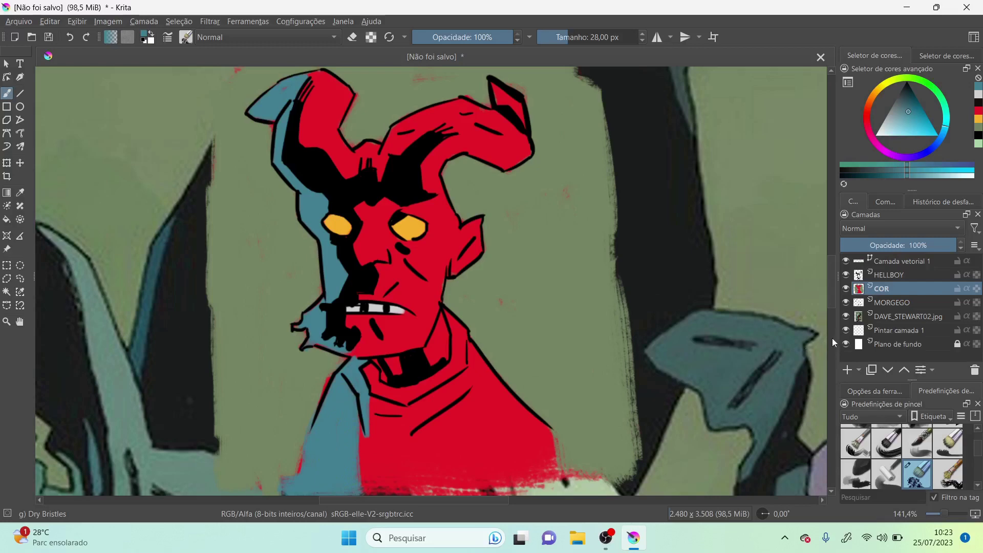
- Hide the COR layer, sample the pale green of the shirt from the reference, then hide the reference and show COR again
left_click(846, 289)
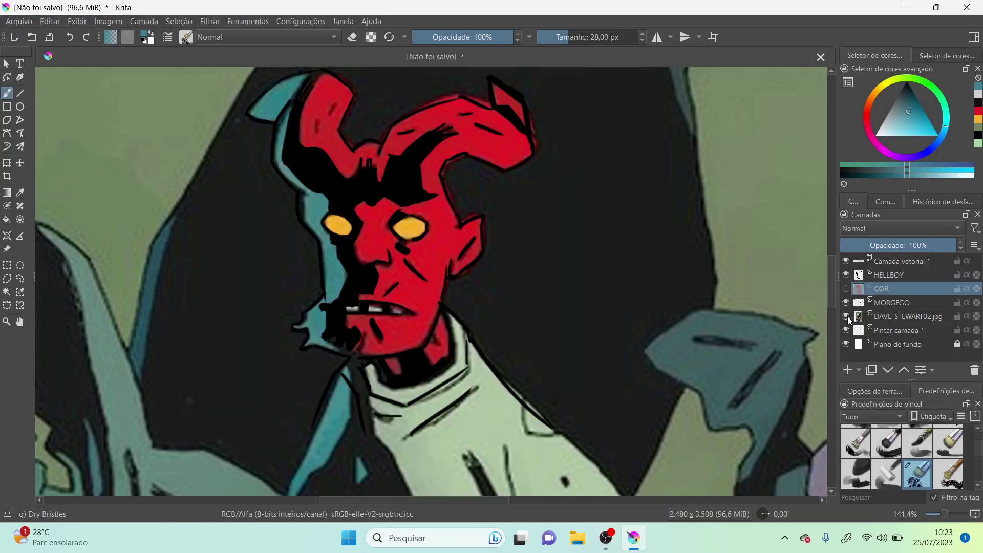
left_click(846, 316)
left_click(846, 316)
left_click(20, 193)
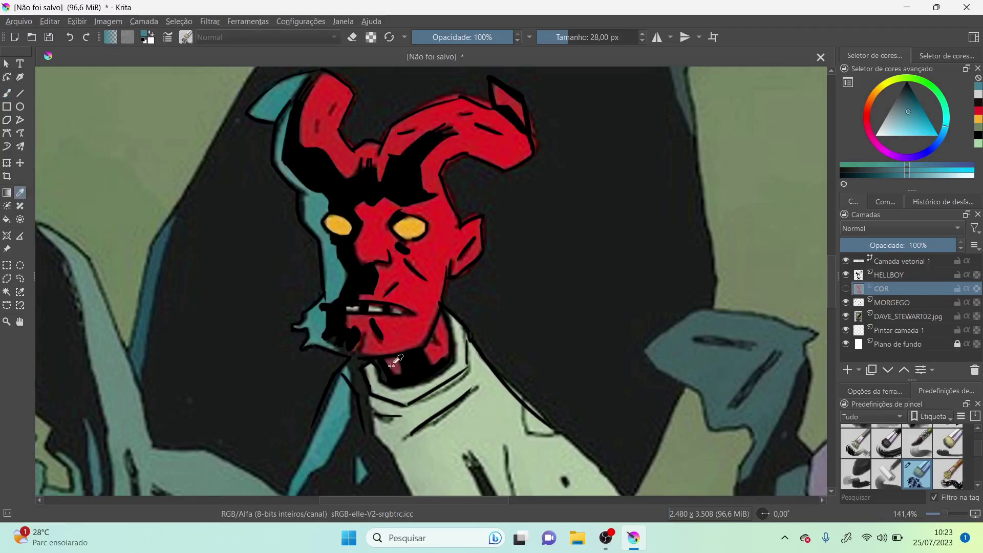
left_click(441, 461)
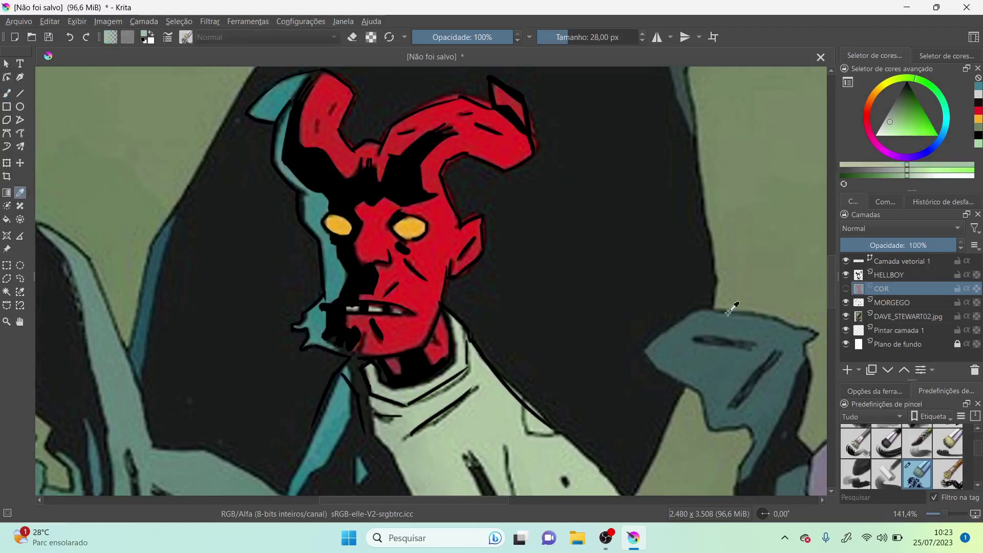
left_click(846, 316)
left_click(846, 288)
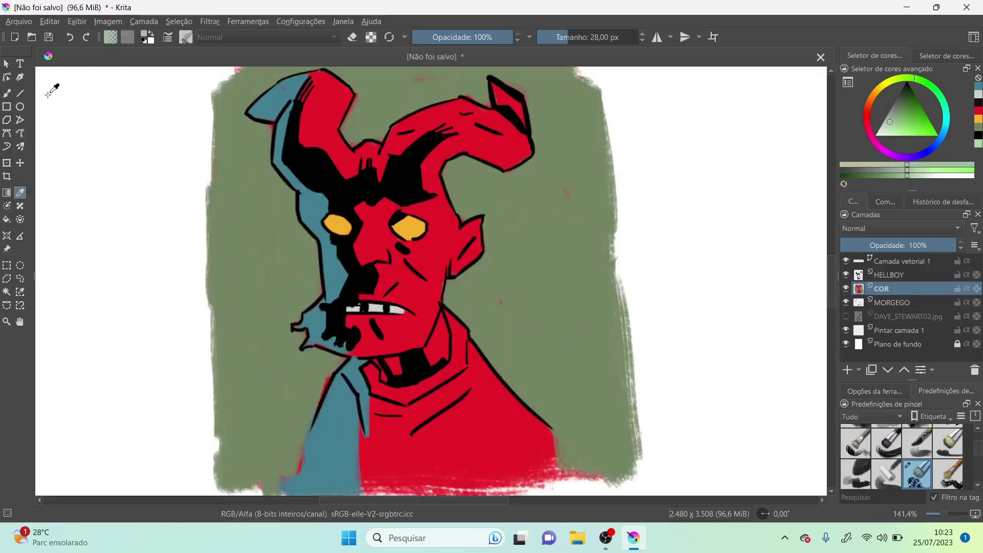
- Paint Hellboy's shirt pale green with the 28 px Freehand Brush and refine its edge against the teal shoulder at 14 px
left_click(7, 93)
mouse_move(461, 342)
left_mouse_down()
mouse_move(484, 446)
mouse_move(506, 457)
mouse_move(467, 361)
mouse_move(533, 442)
mouse_move(465, 353)
mouse_move(544, 439)
mouse_move(466, 350)
mouse_move(539, 436)
mouse_move(470, 361)
mouse_move(520, 423)
mouse_move(508, 411)
mouse_move(542, 432)
mouse_move(563, 475)
mouse_move(515, 436)
mouse_move(502, 442)
mouse_move(536, 474)
mouse_move(520, 482)
mouse_move(402, 485)
mouse_move(508, 489)
mouse_move(368, 486)
mouse_move(366, 460)
mouse_move(374, 462)
mouse_move(381, 443)
mouse_move(373, 479)
mouse_move(389, 437)
mouse_move(411, 477)
mouse_move(418, 438)
mouse_move(448, 454)
mouse_move(451, 417)
mouse_move(501, 478)
mouse_move(458, 367)
mouse_move(446, 382)
mouse_move(387, 397)
mouse_move(407, 440)
mouse_move(391, 450)
mouse_move(376, 394)
mouse_move(384, 421)
left_mouse_up()
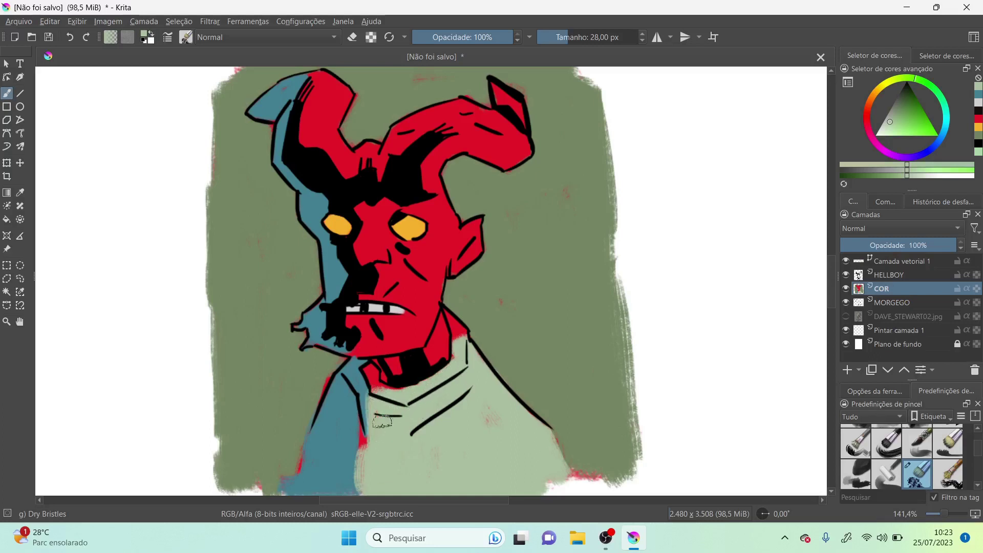
key("bracketleft")
key("bracketleft")
left_click_drag(352, 406, 362, 461)
left_click_drag(360, 424, 362, 450)
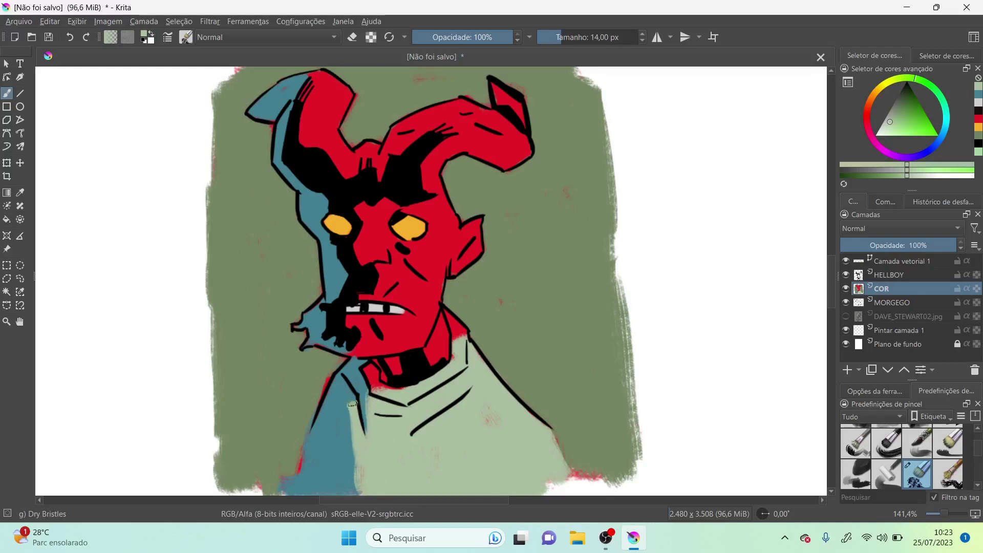
mouse_move(347, 412)
left_mouse_down()
mouse_move(350, 492)
mouse_move(364, 484)
left_mouse_up()
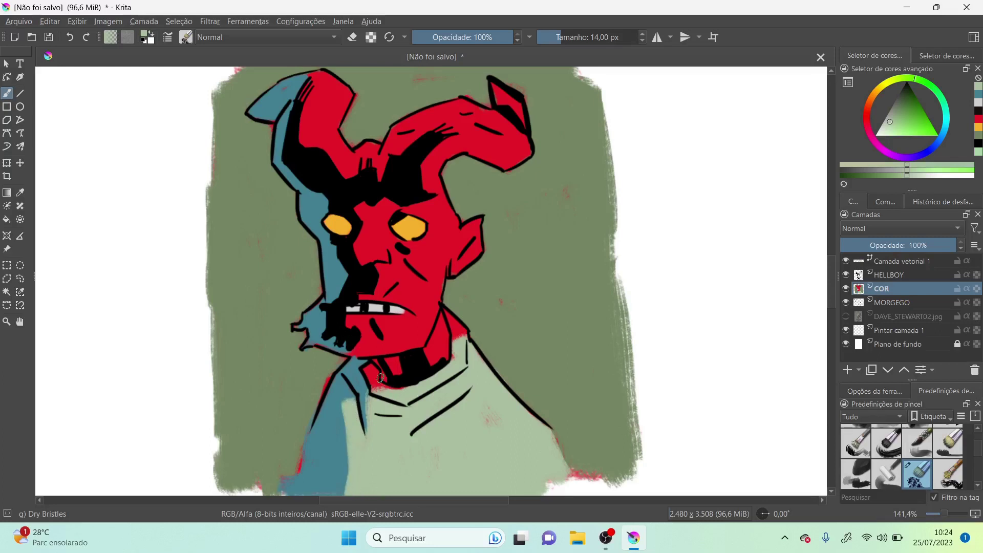
- Paint the remaining red areas of the shirt collar on both sides of the neck pale green
mouse_move(366, 367)
left_mouse_down()
mouse_move(380, 396)
mouse_move(402, 389)
left_mouse_up()
left_click_drag(482, 413, 494, 422)
left_click_drag(447, 313, 457, 341)
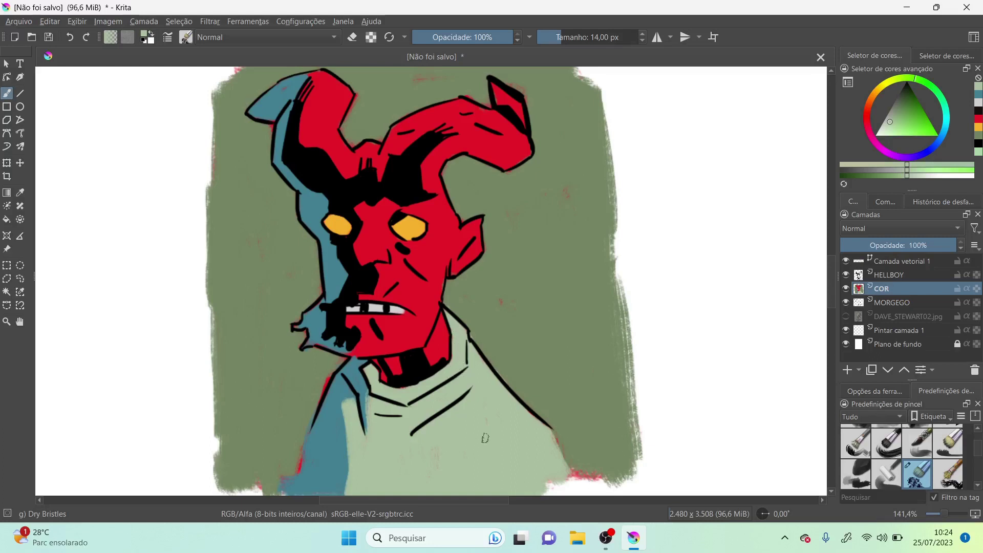
- Move the bat drawing on the MORGEGO layer beside the Hellboy portrait and raise that layer above HELLBOY
key("minus")
key("minus")
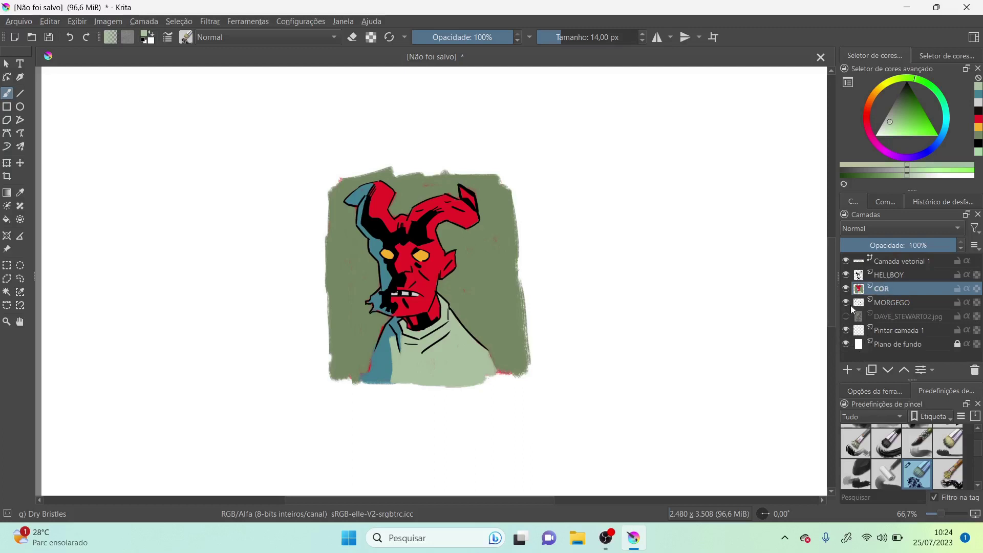
left_click(847, 305)
left_click(846, 306)
left_click(889, 307)
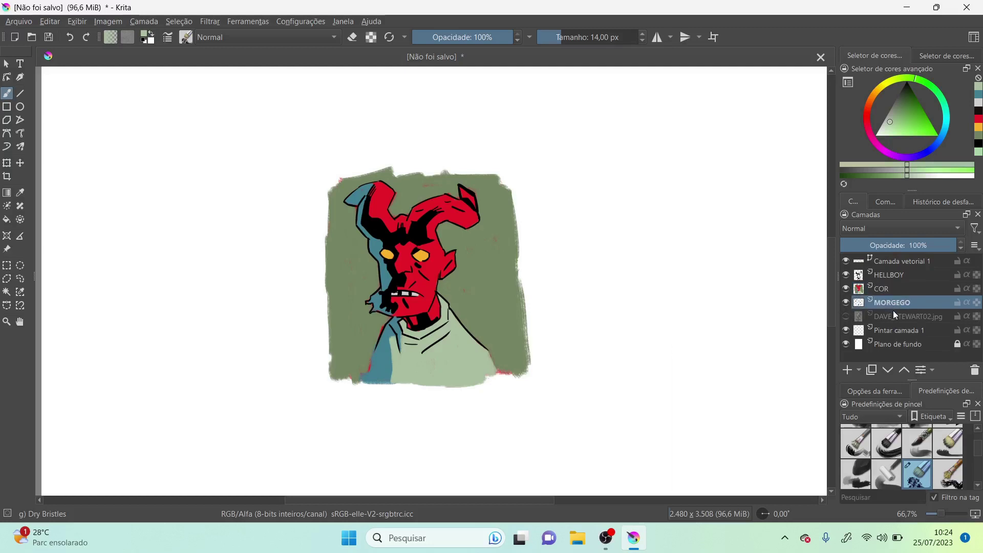
key("minus")
key("minus")
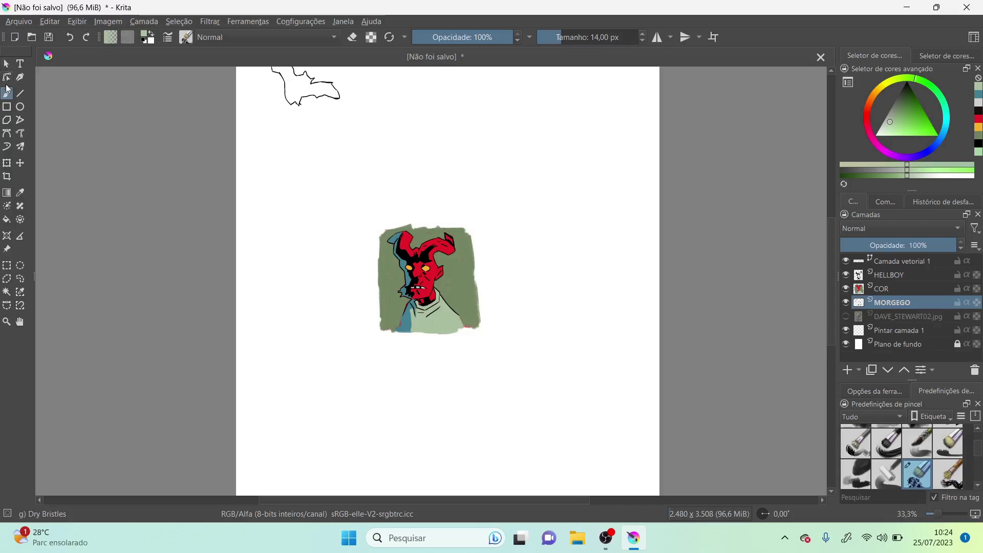
left_click(20, 164)
mouse_move(314, 103)
left_mouse_down()
mouse_move(437, 208)
mouse_move(470, 278)
mouse_move(539, 273)
left_mouse_up()
left_click_drag(891, 302, 888, 266)
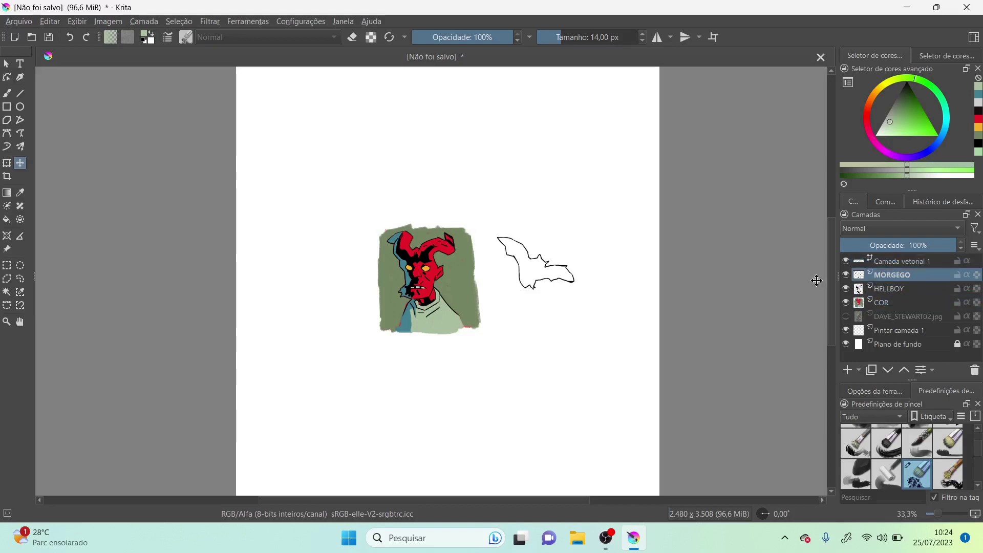
- Move the bat over the portrait and scale it down to fit on the green background beside Hellboy's head
mouse_move(536, 267)
left_mouse_down()
mouse_move(470, 267)
mouse_move(477, 274)
left_mouse_up()
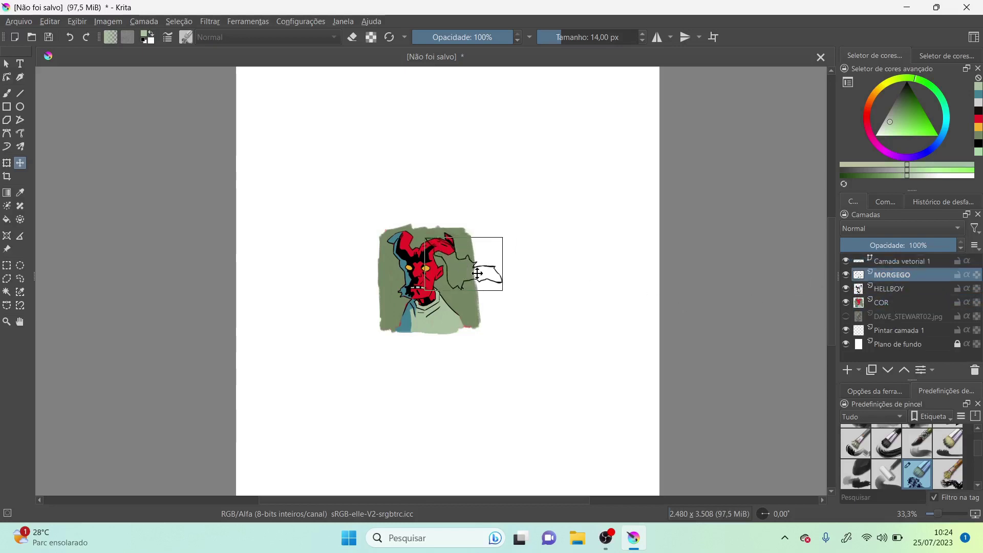
key("ctrl+t")
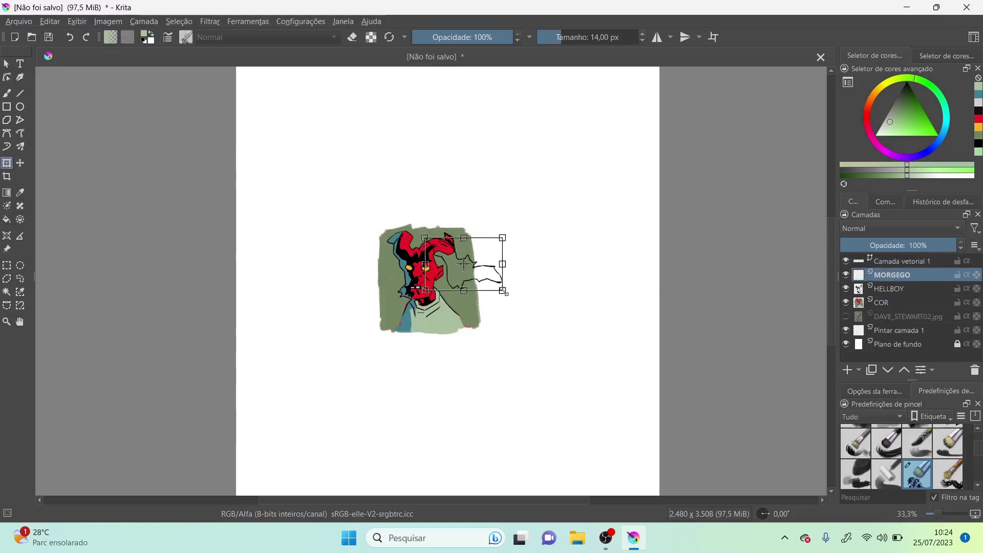
mouse_move(503, 292)
left_mouse_down()
mouse_move(466, 264)
mouse_move(478, 274)
mouse_move(466, 266)
mouse_move(468, 273)
left_mouse_up()
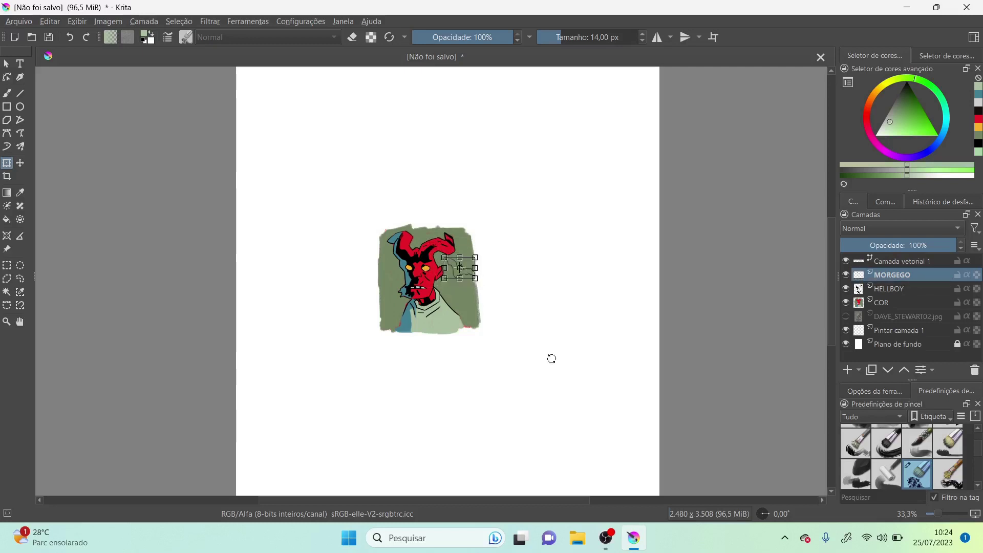
key("Return")
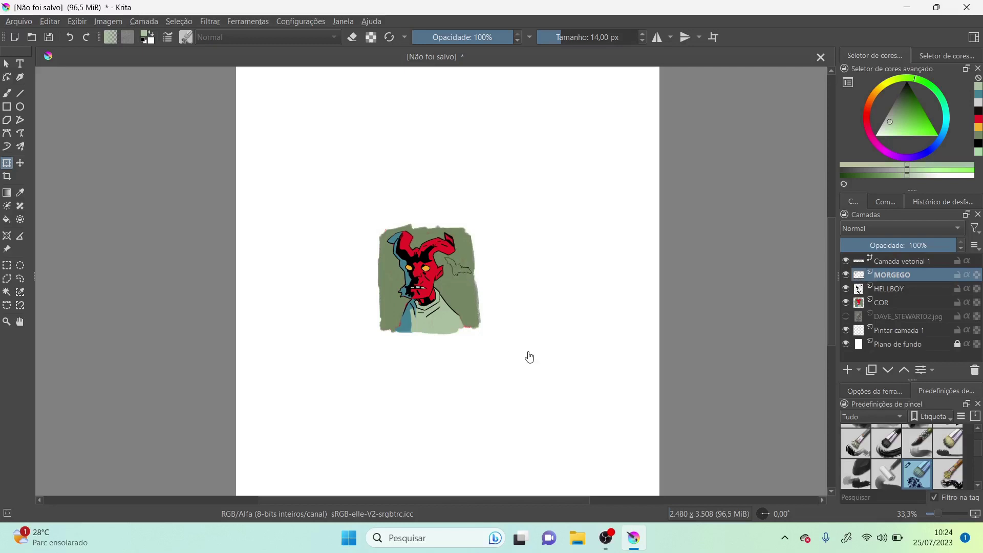
- Sample the teal from Hellboy's shadowed shoulder with the color picker
left_click(6, 322)
left_click_drag(358, 208, 546, 382)
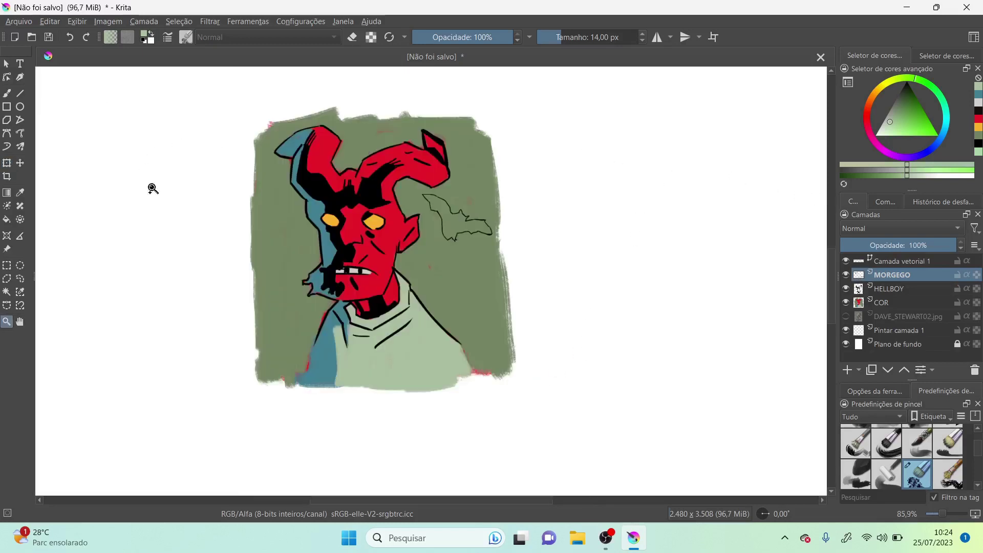
left_click(20, 193)
left_click(434, 276)
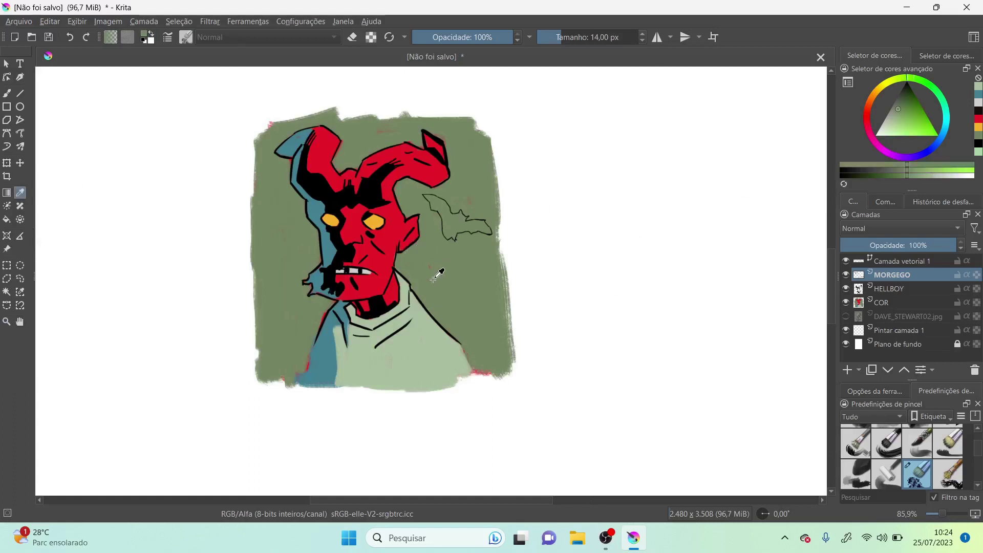
left_click(329, 349)
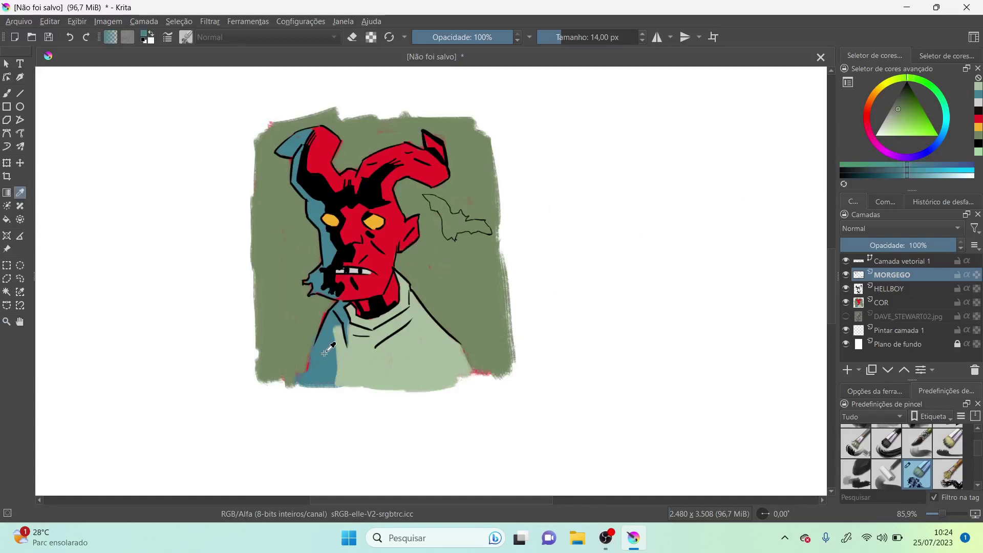
- Try to paint the inside of the bat teal with the Freehand Brush on MORGEGO, reducing the brush to 4 px
left_click(6, 321)
left_click_drag(365, 155, 582, 308)
left_click(7, 94)
left_click_drag(323, 196, 351, 221)
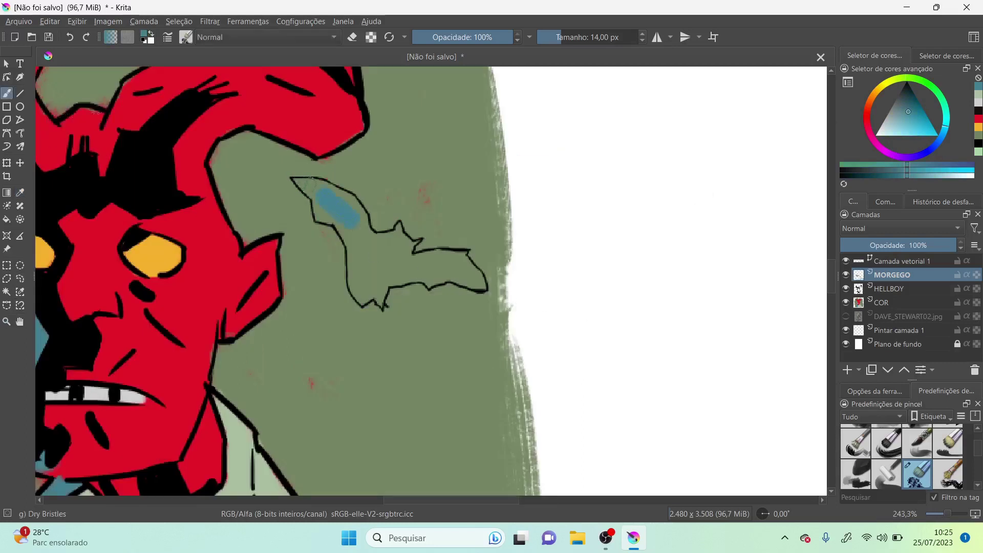
key("bracketleft")
key("bracketleft")
key("bracketleft")
key("bracketleft")
key("bracketleft")
- Undo the teal stroke and the transform on the bat, then redo the transform
key("ctrl+z")
key("ctrl+z")
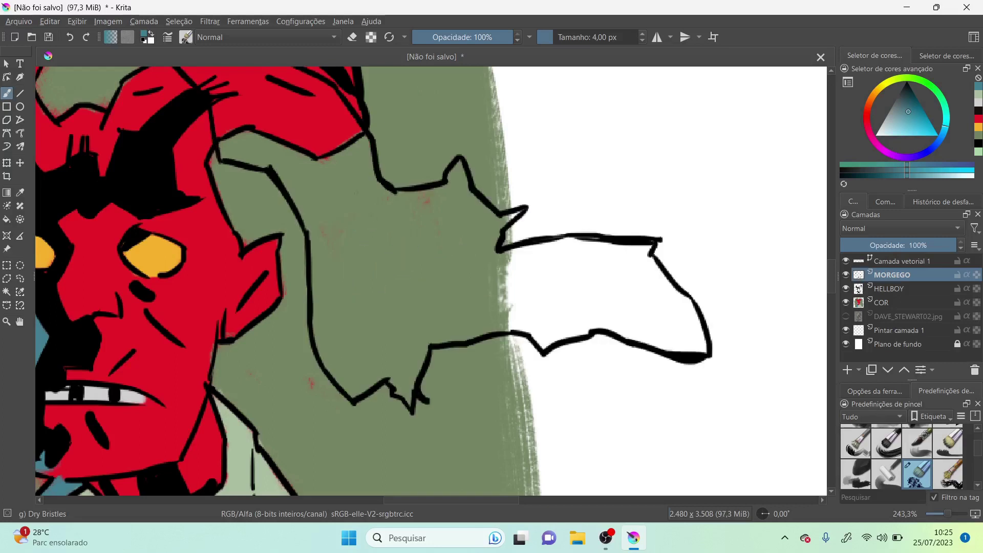
left_click(51, 22)
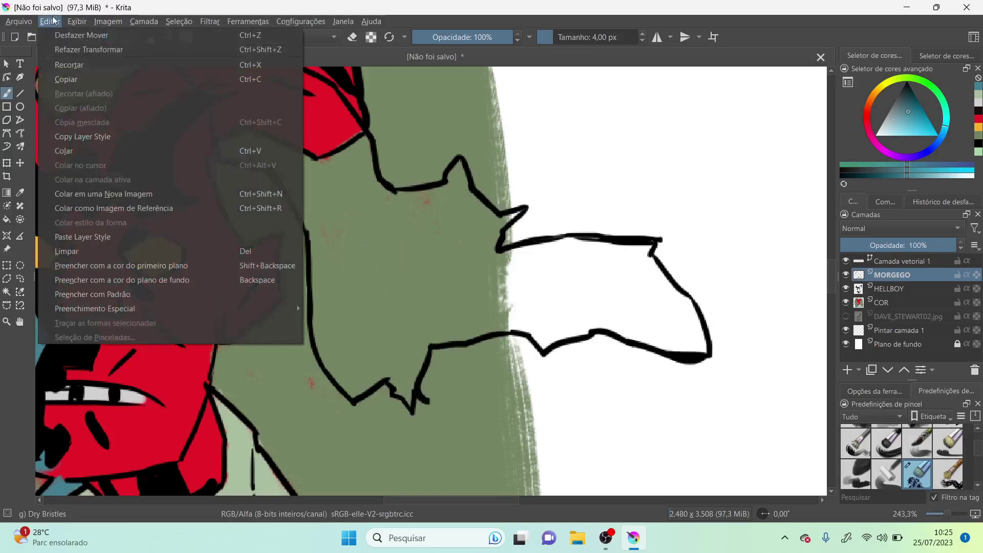
left_click(67, 51)
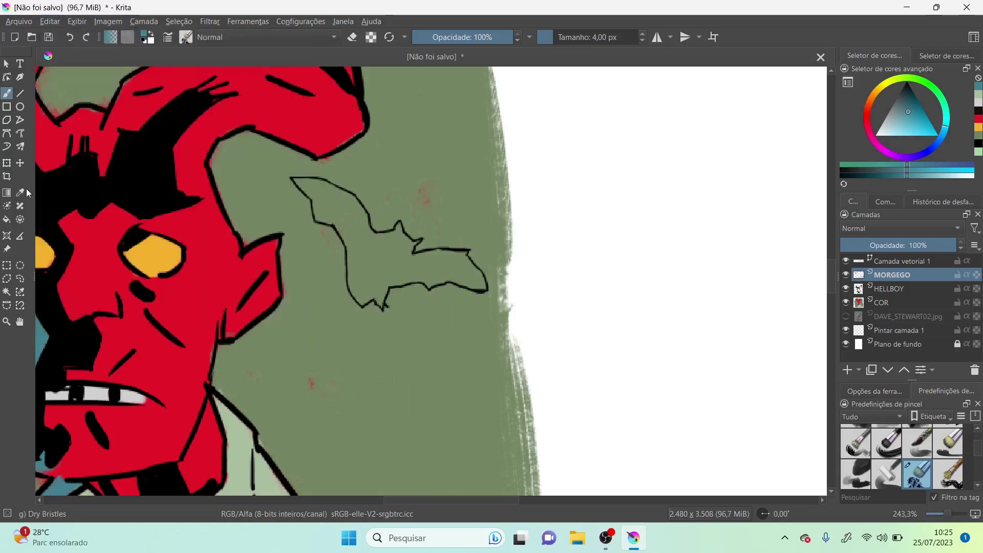
- Paint the inside of the bat teal on the COR layer using the Freehand Brush at 26 px
left_click(7, 220)
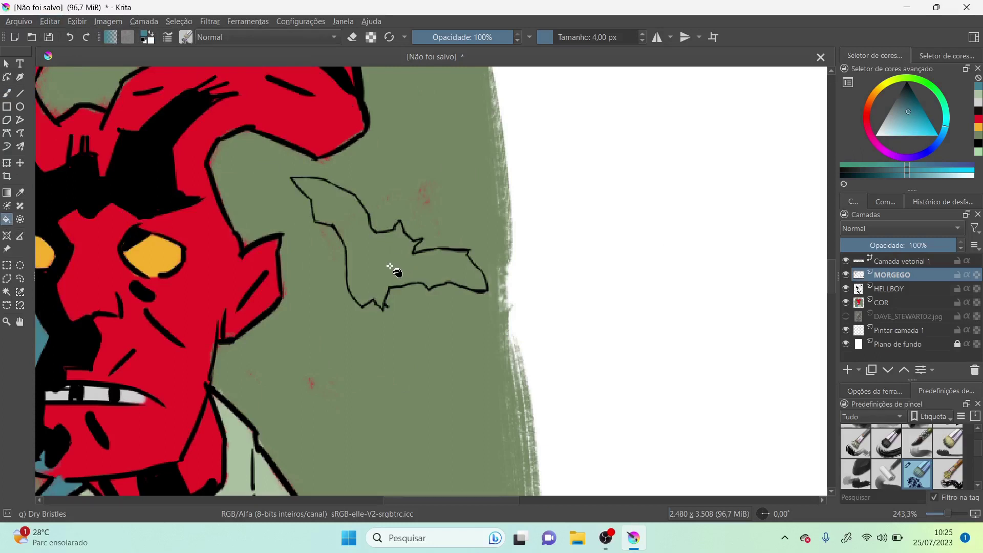
left_click(881, 303)
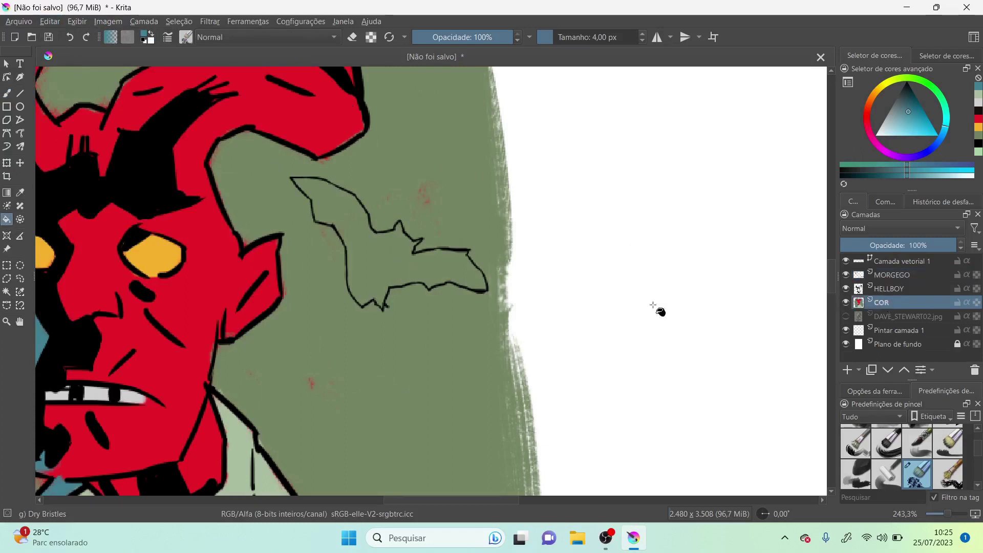
left_click(6, 93)
key("]")
key("]")
key("]")
key("]")
key("]")
key("]")
key("]")
key("]")
key("]")
key("]")
key("]")
key("]")
key("]")
key("]")
key("]")
key("]")
key("]")
mouse_move(336, 208)
left_mouse_down()
mouse_move(360, 225)
mouse_move(363, 283)
left_mouse_up()
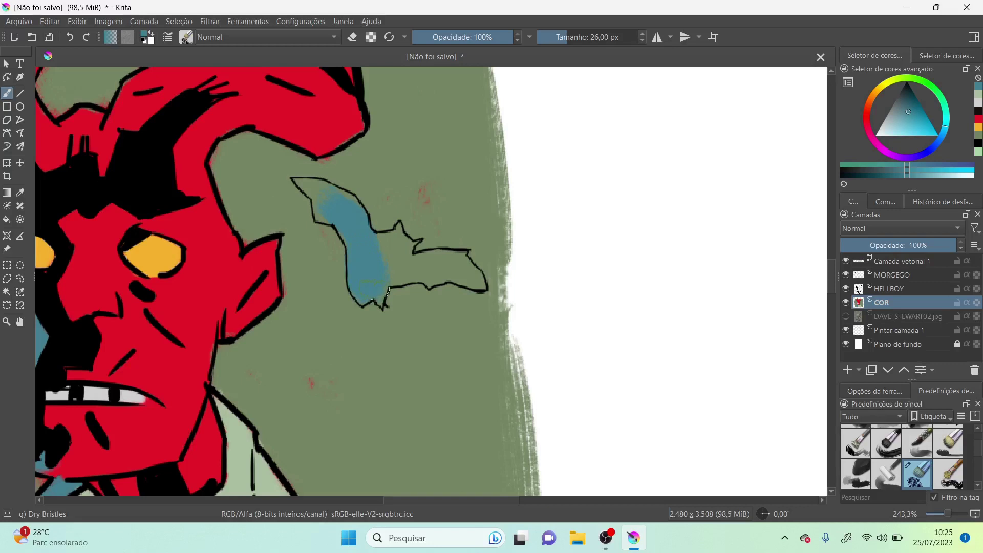
left_click_drag(383, 269, 417, 270)
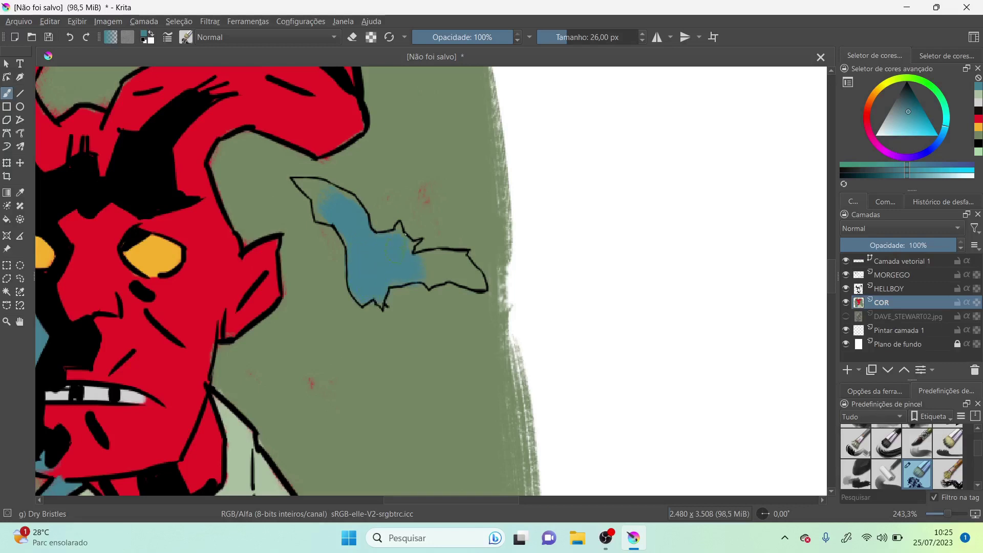
left_click_drag(428, 271, 440, 284)
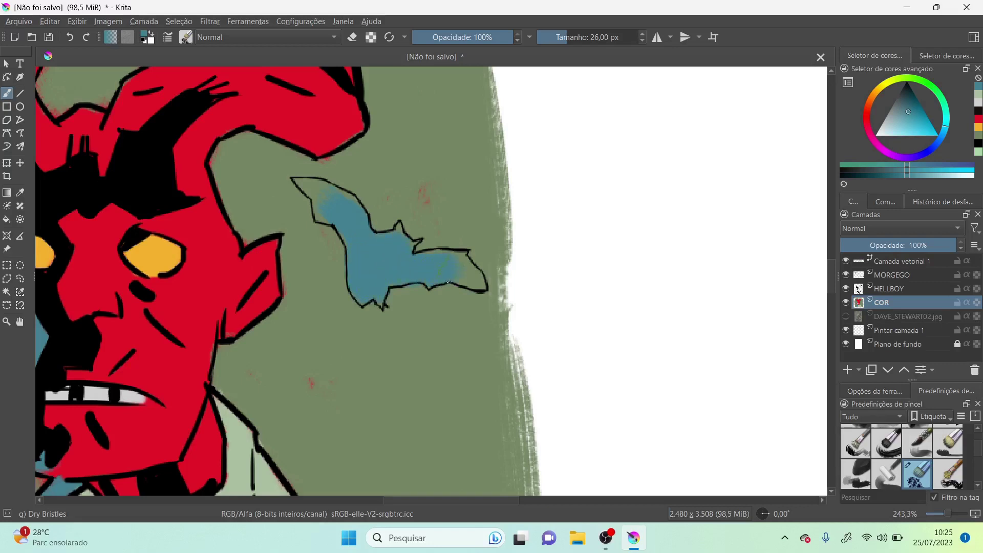
- Fill the bat's remaining edges and wing tips with teal, reducing the brush to 4 px
key("bracketleft")
key("bracketleft")
key("bracketleft")
key("bracketleft")
key("bracketleft")
key("bracketleft")
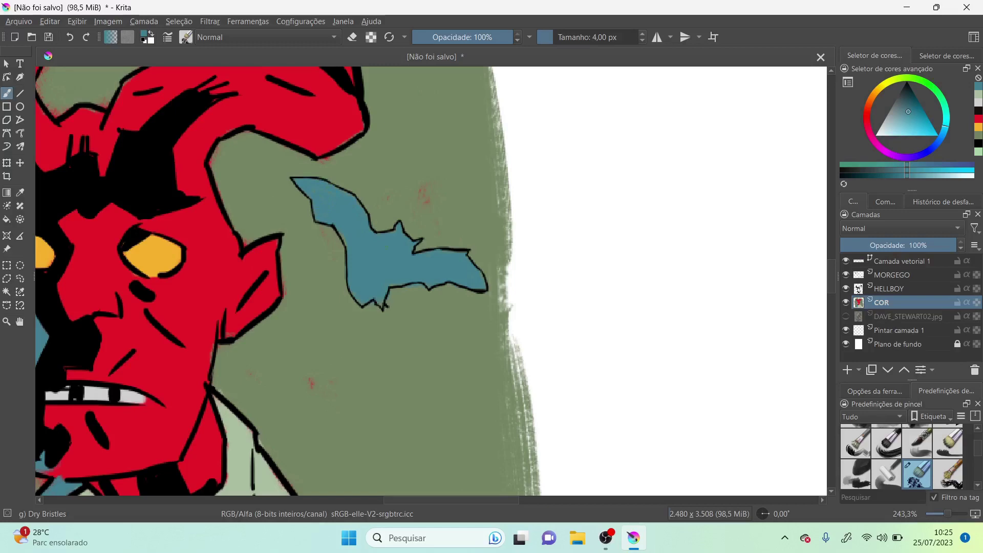
- Merge the MORGEGO layer down into HELLBOY and merge the result down into the COR layer
key("ctrl+minus")
key("ctrl+minus")
key("ctrl+minus")
key("ctrl+minus")
key("ctrl+minus")
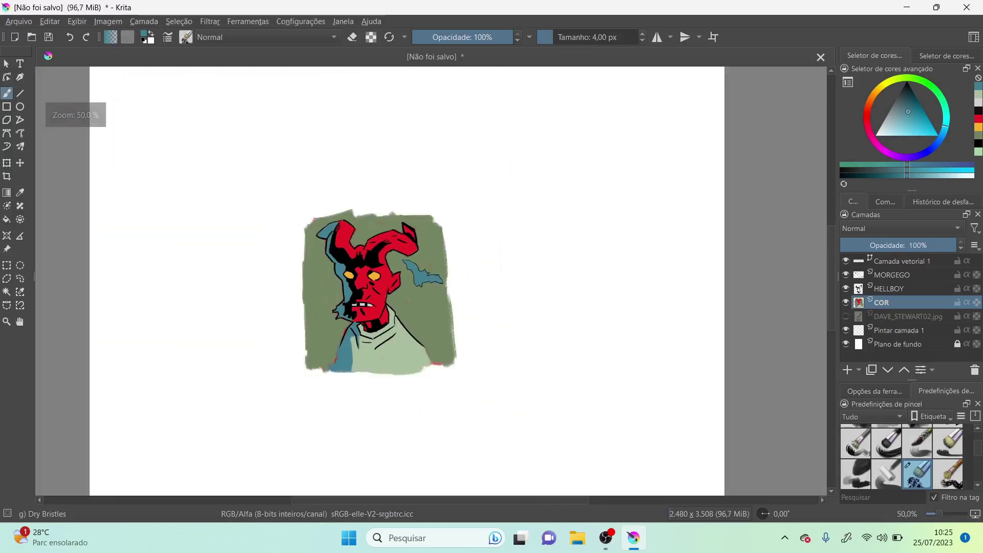
left_click(6, 64)
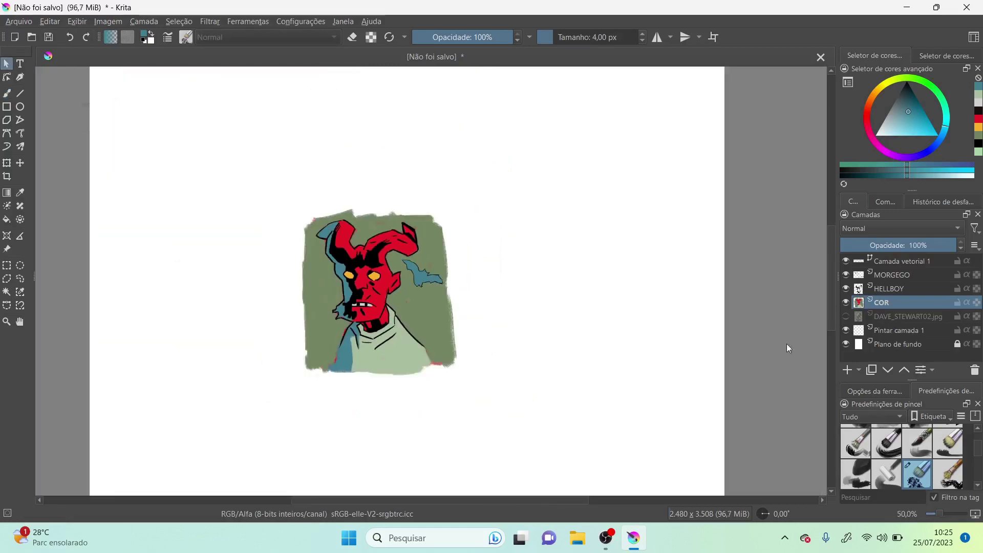
right_click(892, 275)
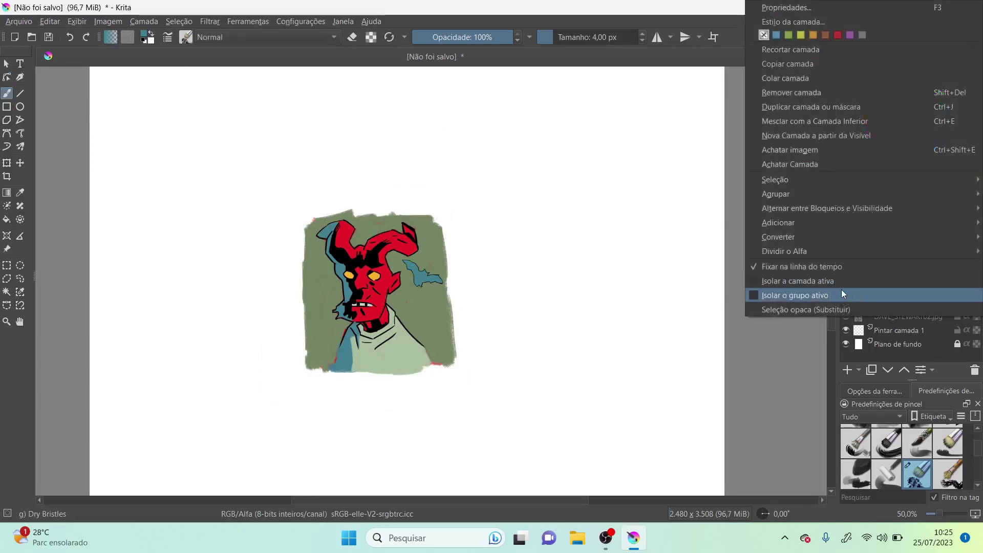
left_click(792, 118)
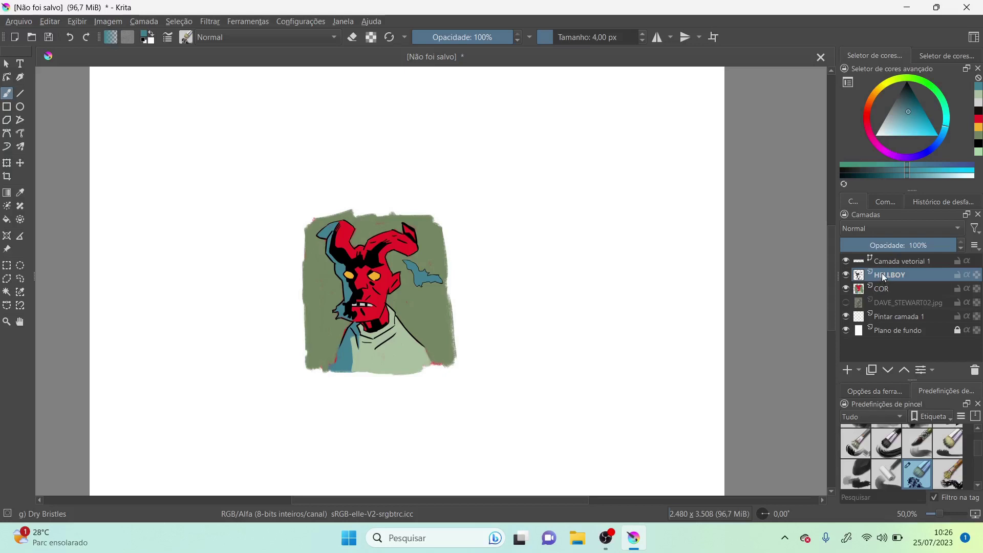
right_click(882, 279)
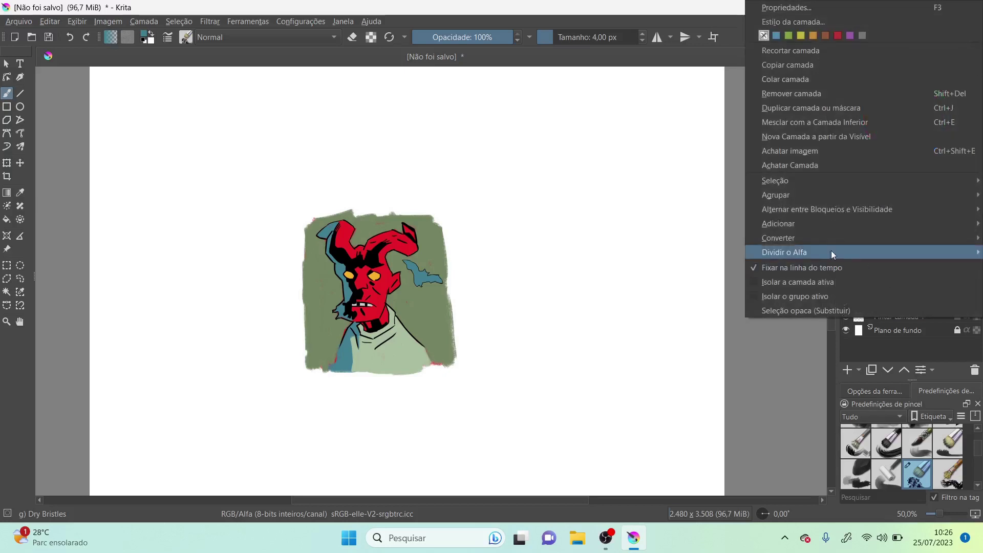
left_click(806, 123)
- Show the DAVE_STEWART02.jpg reference layer and move the merged portrait beside the original Hellboy figure
left_click(846, 288)
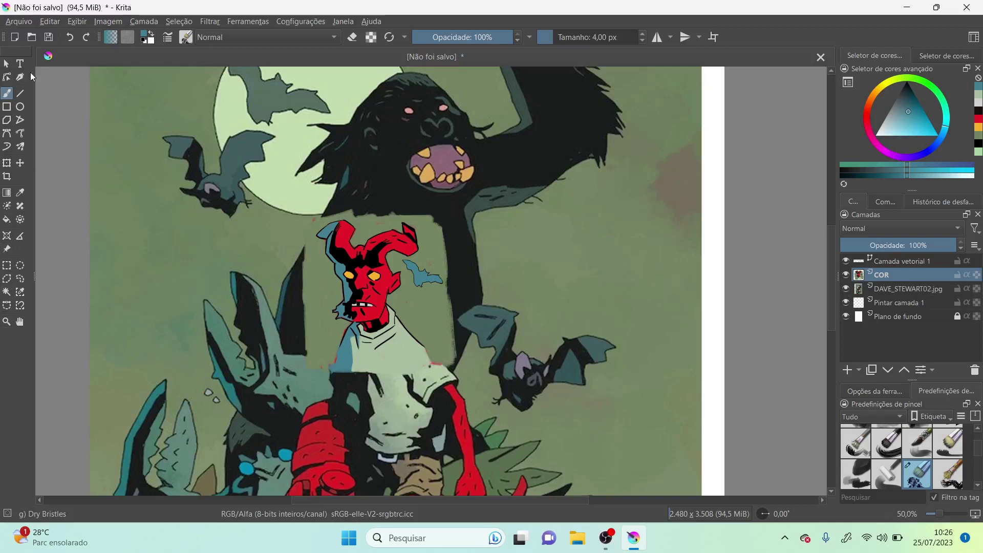
left_click(20, 163)
left_click_drag(346, 292, 227, 282)
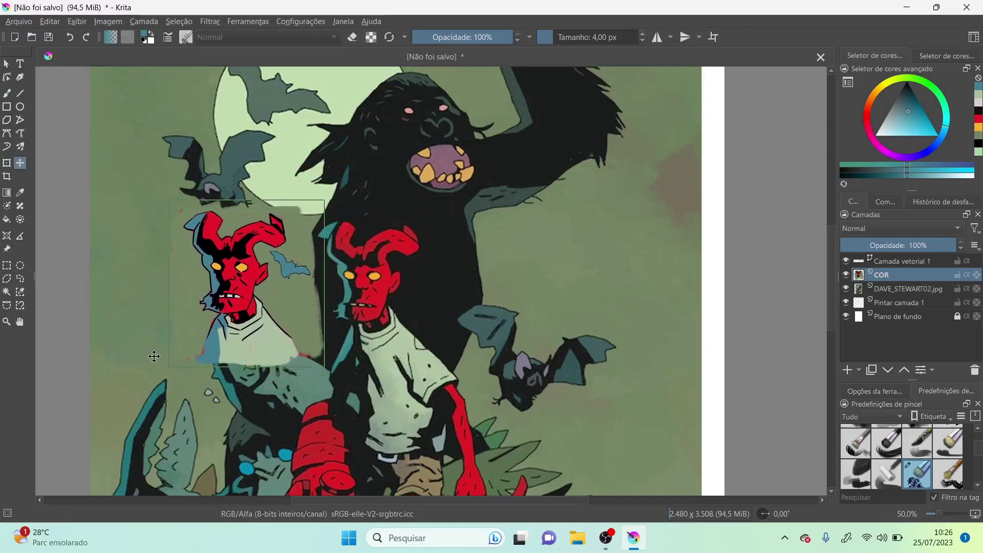
left_click(7, 265)
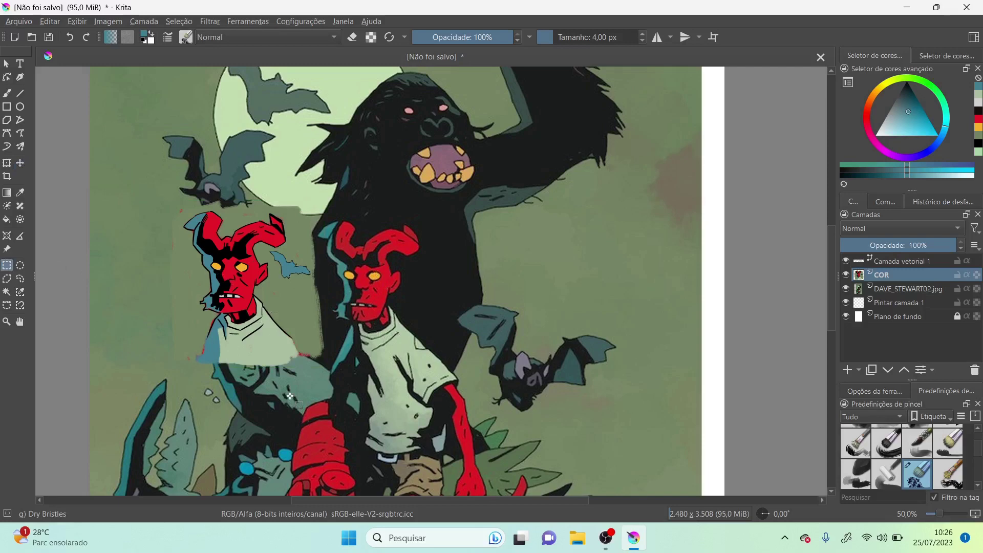
- Compare the redrawn portrait with the original Hellboy up close and hide the DAVE_STEWART02.jpg layer
left_click(7, 321)
left_click_drag(162, 192, 484, 412)
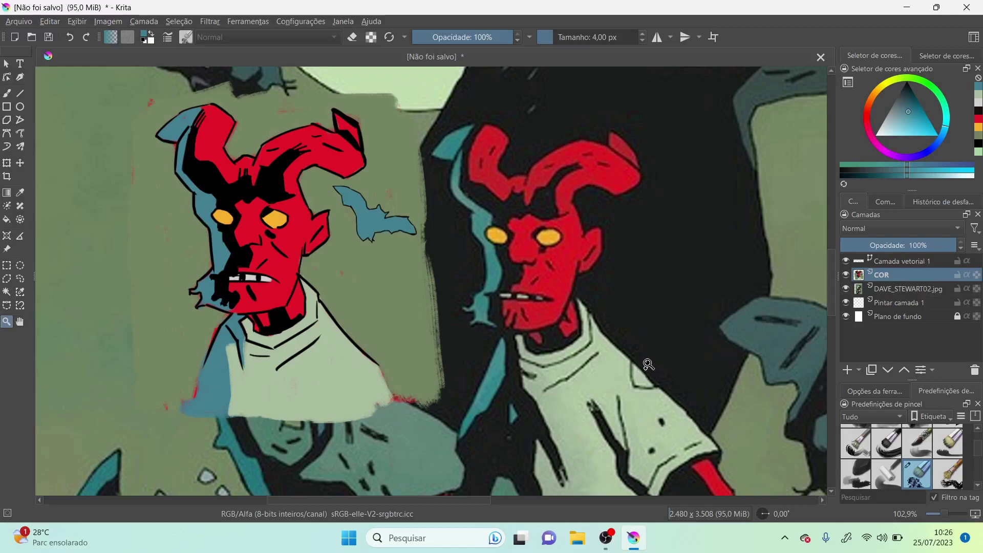
scroll(648, 364, "down", 6)
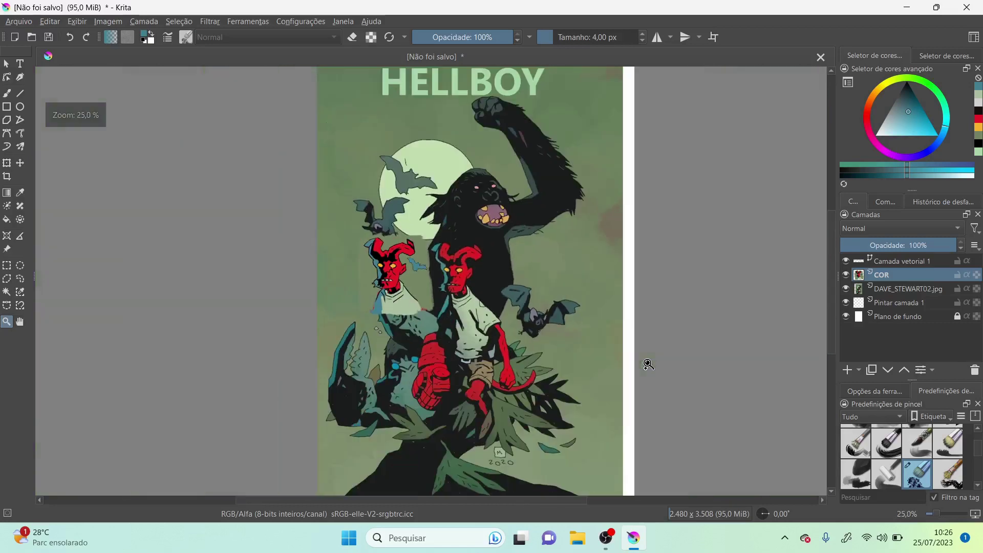
left_click(846, 289)
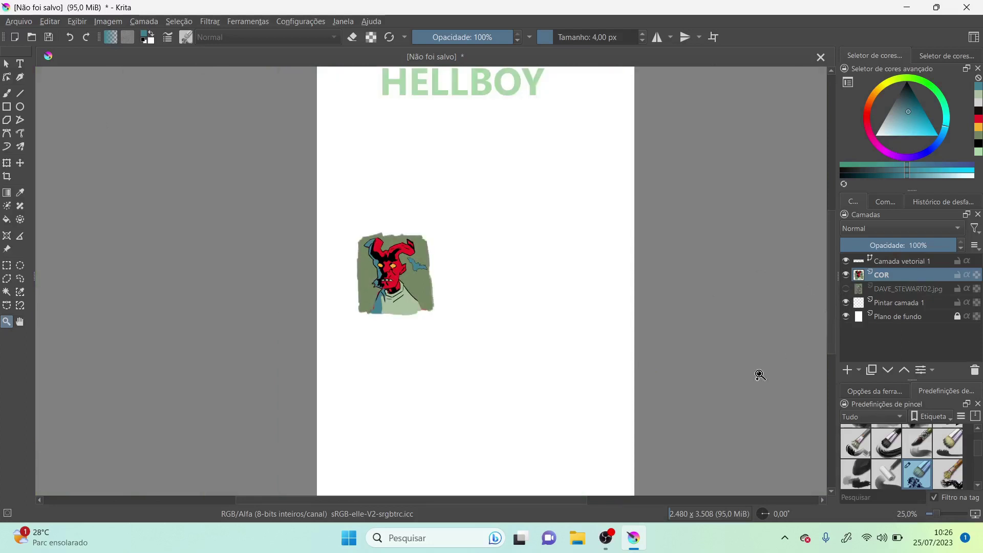
scroll(760, 375, "down", 1)
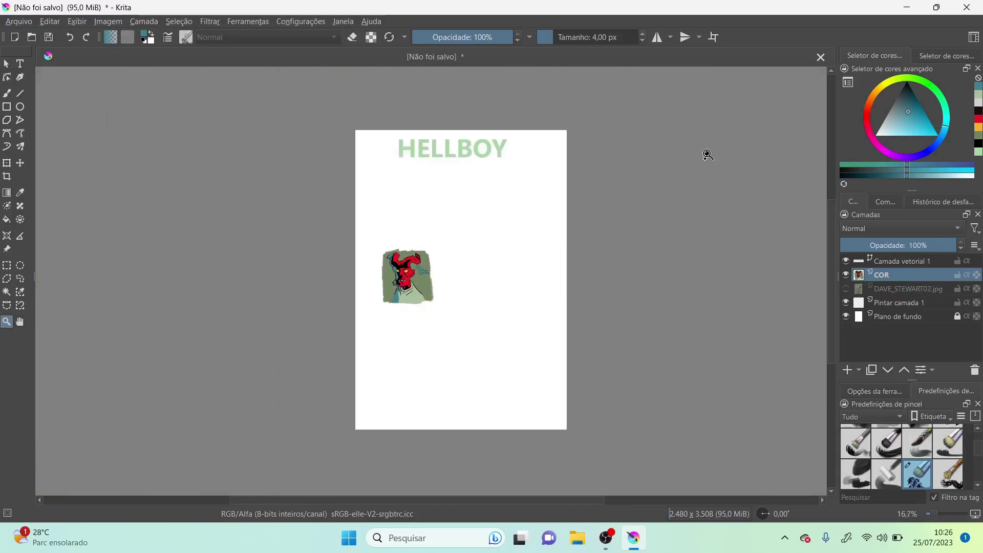
- Change the color of the HELLBOY title text on Camada vetorial 1 to black and save the text edit
left_click(882, 263)
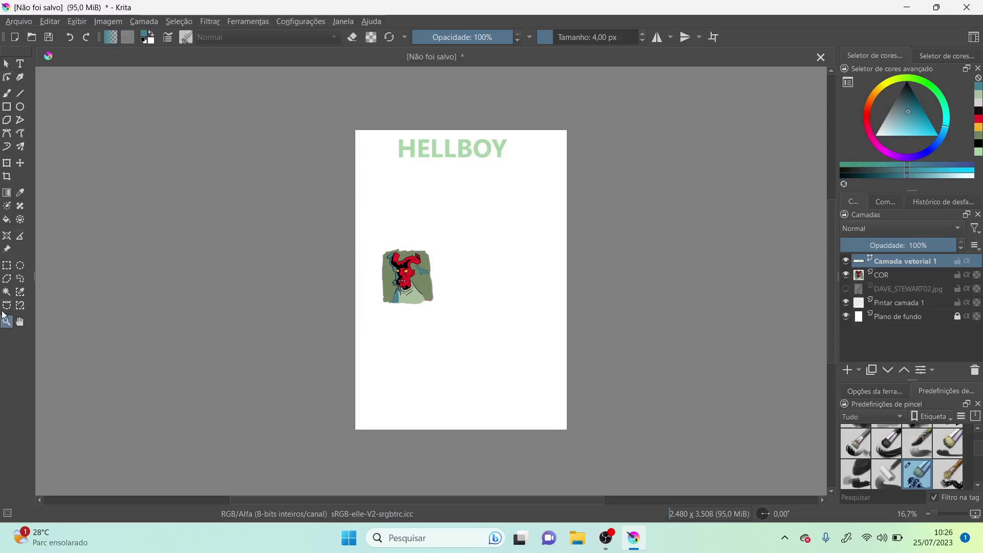
left_click(20, 63)
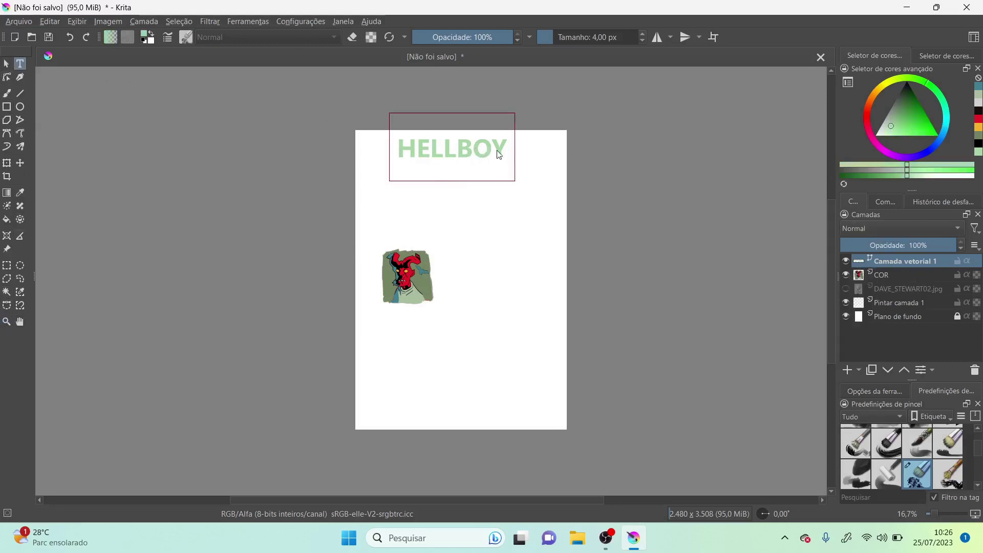
left_click(500, 153)
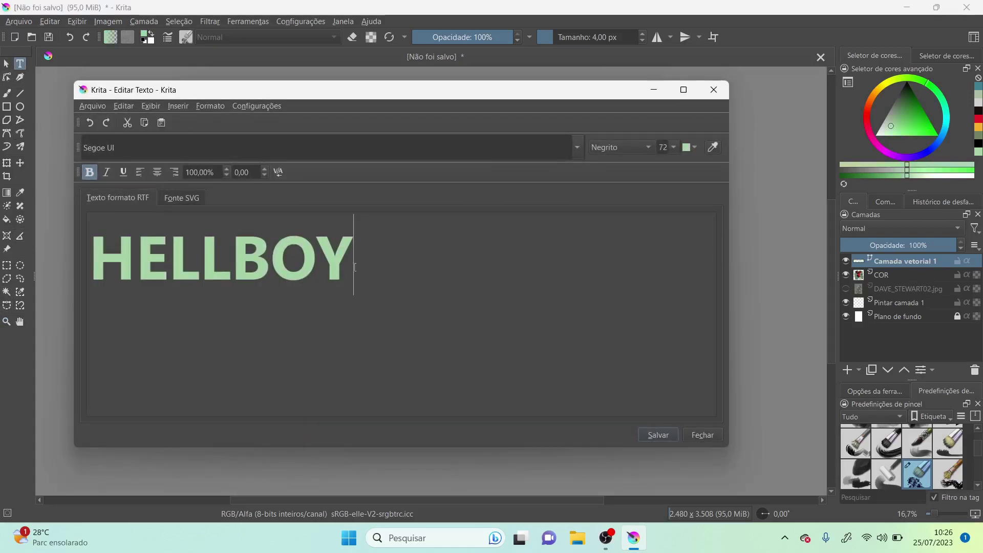
left_click_drag(360, 282, 72, 264)
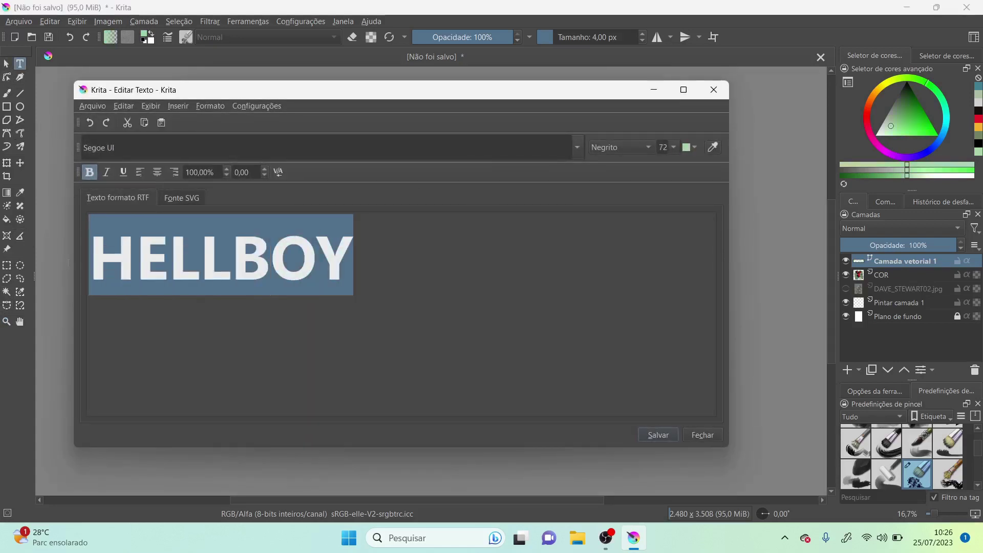
left_click(695, 147)
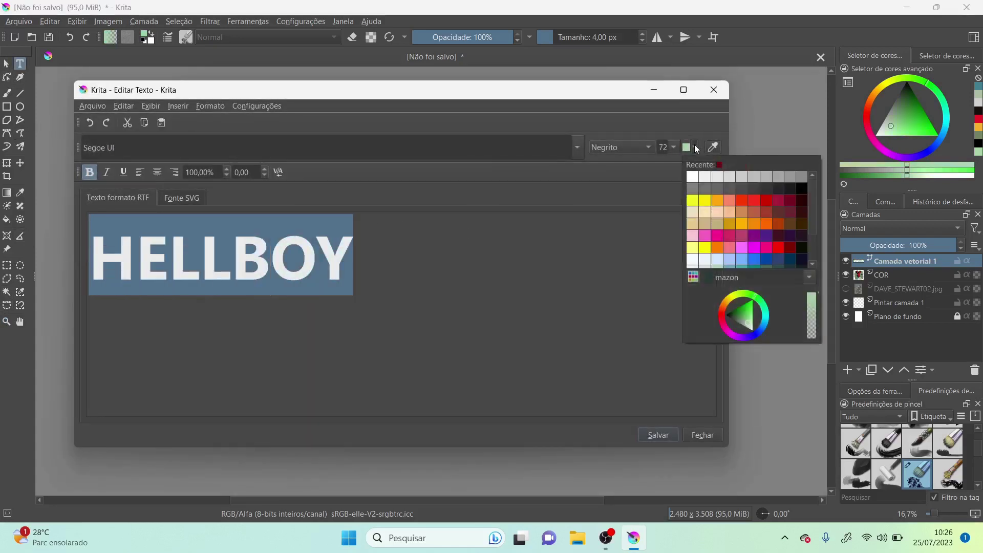
left_click(803, 189)
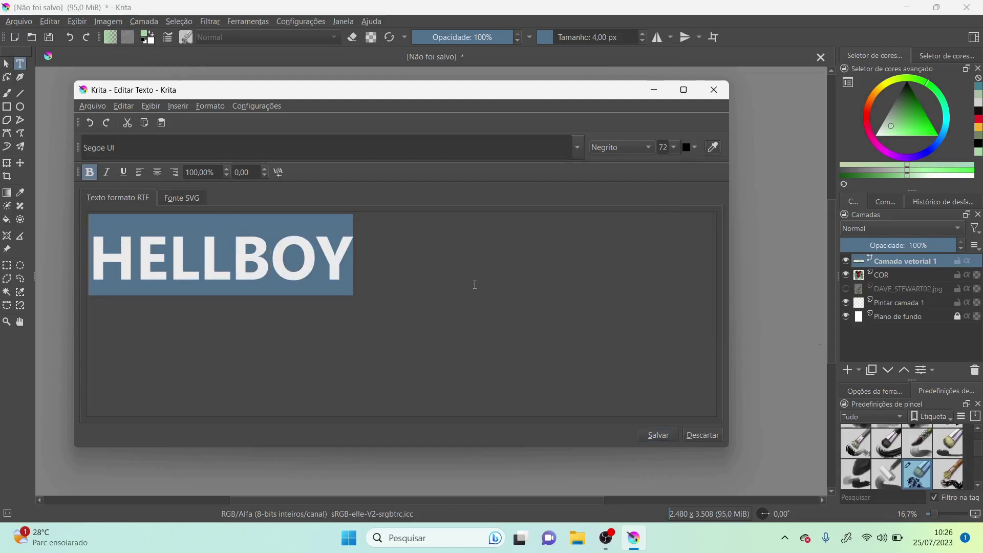
left_click(658, 435)
left_click(701, 436)
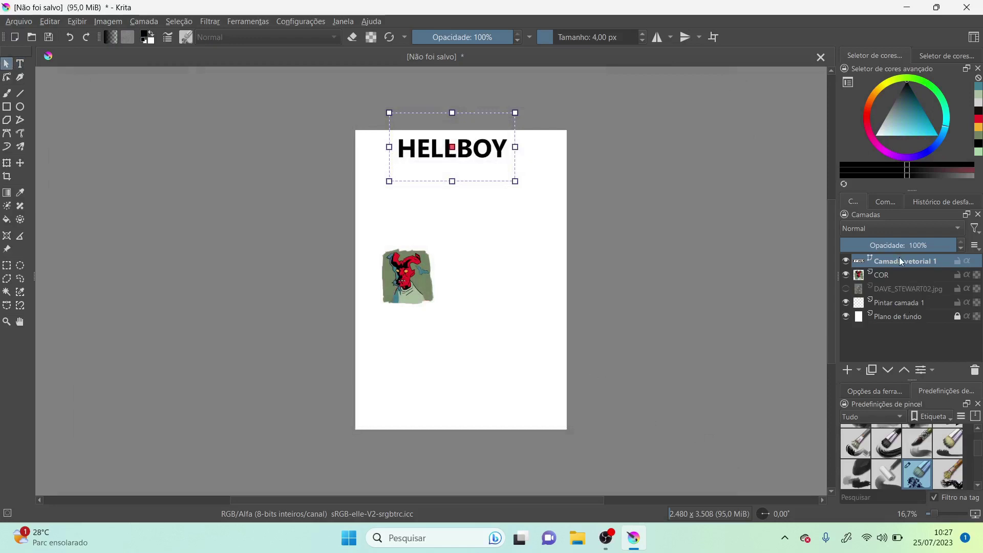
- Scale up the portrait on the COR layer to fill most of the page below the HELLBOY title
left_click(905, 275)
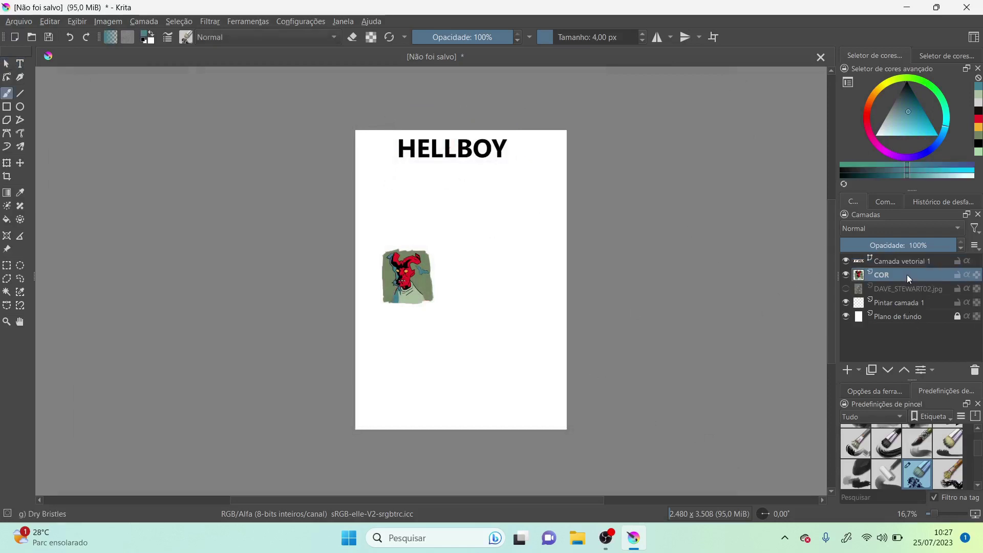
key("ctrl+t")
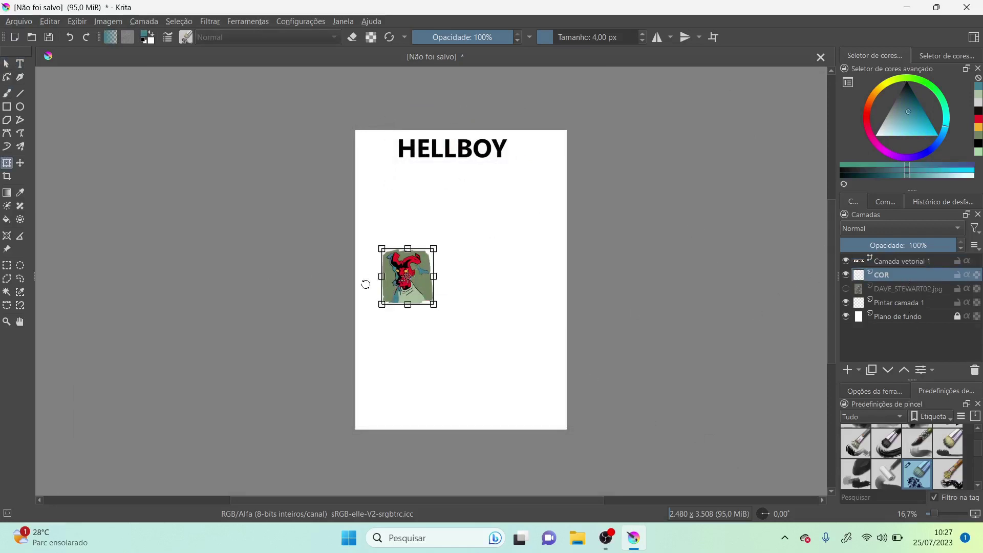
left_click_drag(434, 305, 541, 420)
left_click_drag(541, 249, 570, 203)
mouse_move(485, 219)
left_mouse_down()
mouse_move(469, 225)
mouse_move(483, 239)
left_mouse_up()
left_click_drag(564, 388, 562, 386)
key("Return")
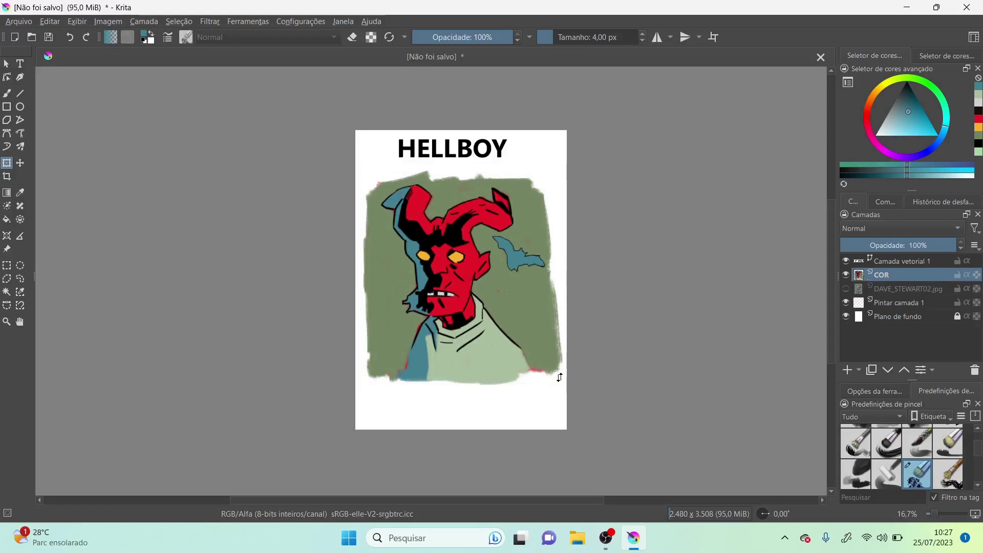
- Move the enlarged portrait slightly down to leave more space beneath the HELLBOY title
left_click(7, 321)
left_click_drag(330, 149, 657, 442)
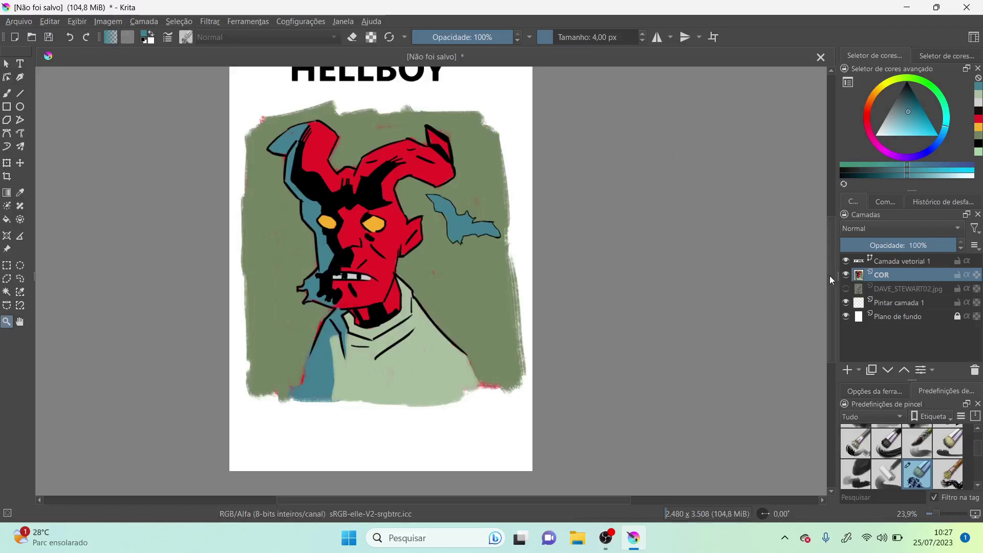
left_click_drag(830, 276, 829, 251)
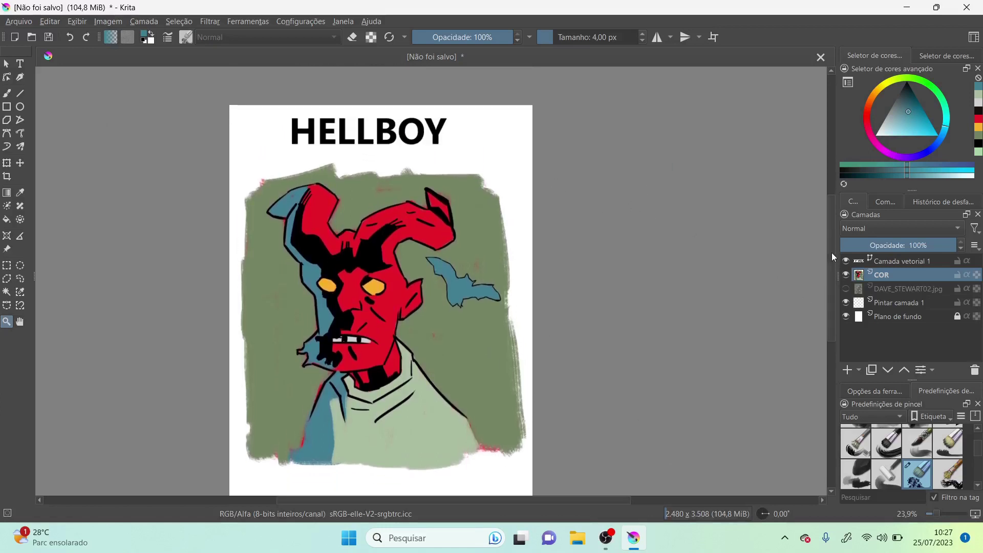
left_click(7, 62)
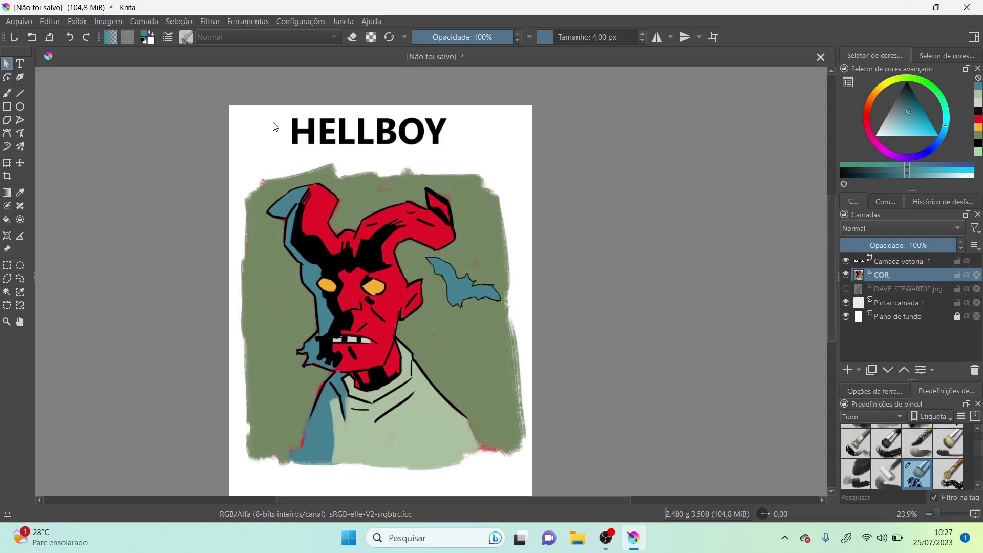
key("ctrl+t")
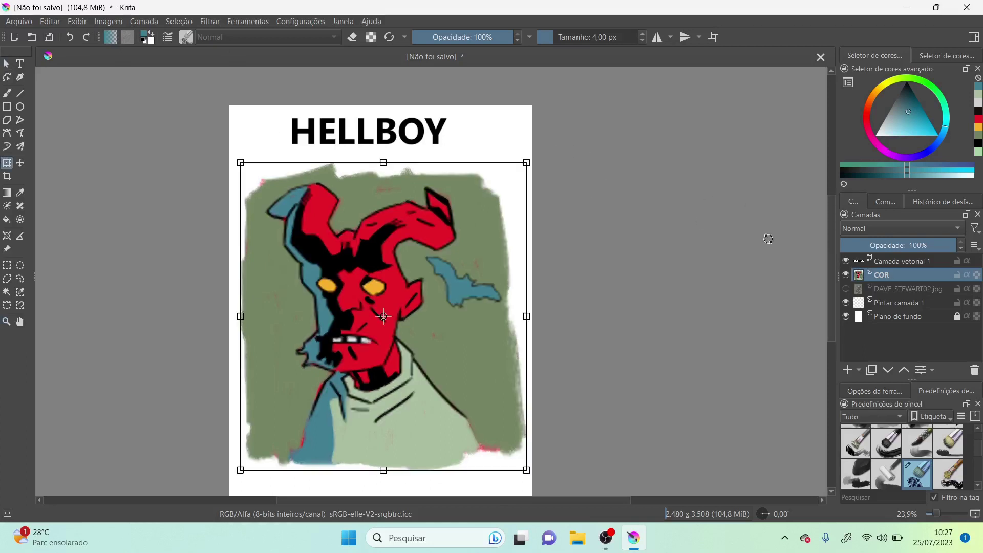
left_click_drag(402, 308, 398, 323)
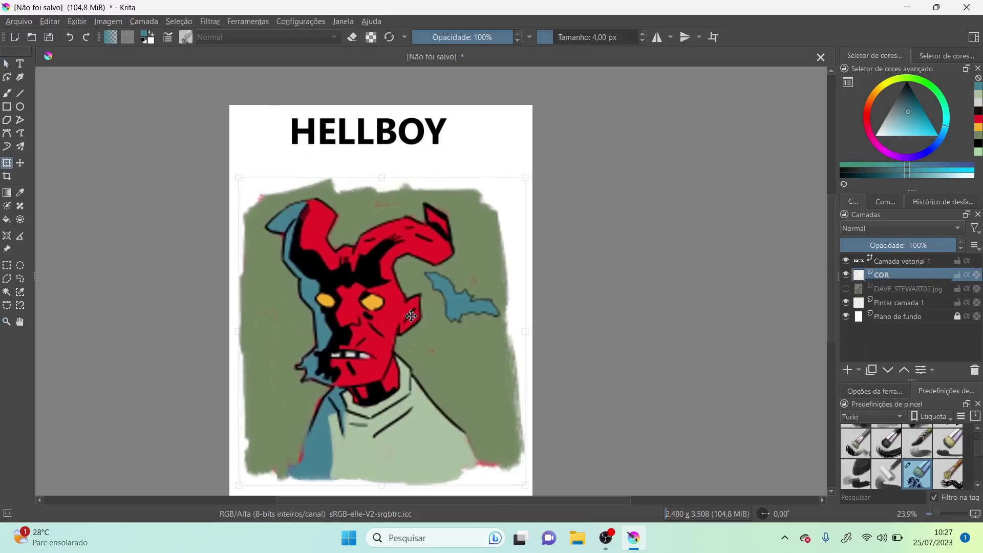
key("Return")
- Move the HELLBOY title on Camada vetorial 1 down so it overlaps the upper edge of the portrait's green background
left_click(899, 259)
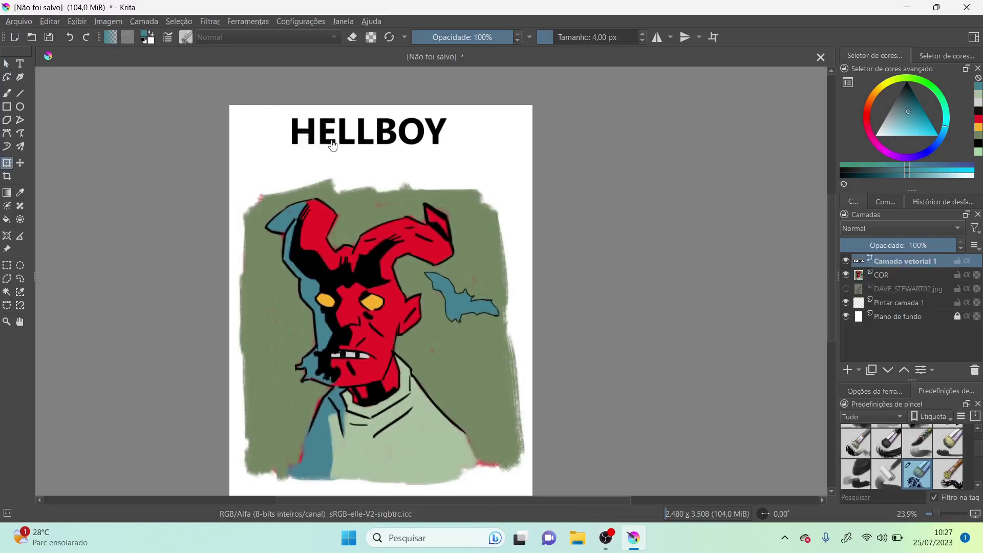
left_click(6, 63)
left_click(287, 175)
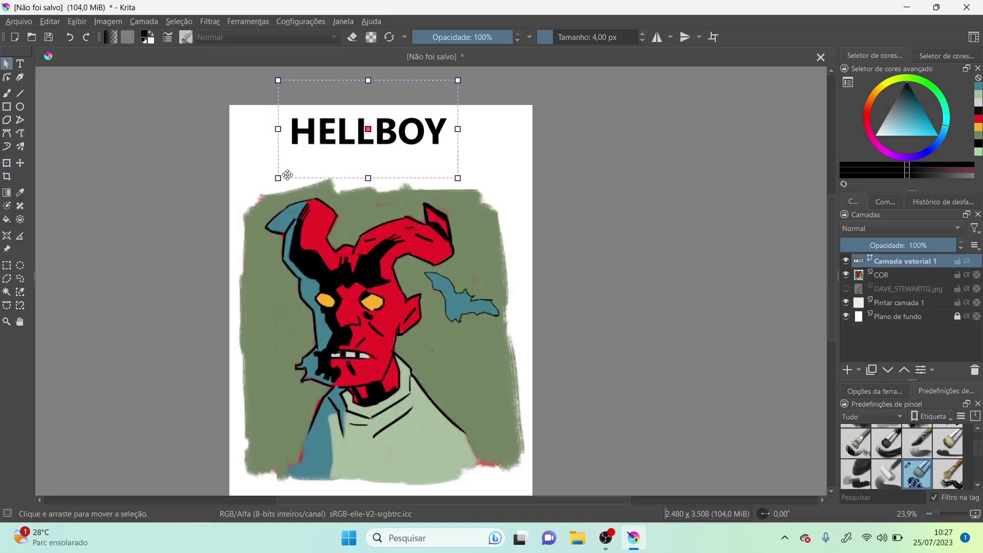
key("ctrl+t")
left_click_drag(321, 131, 334, 182)
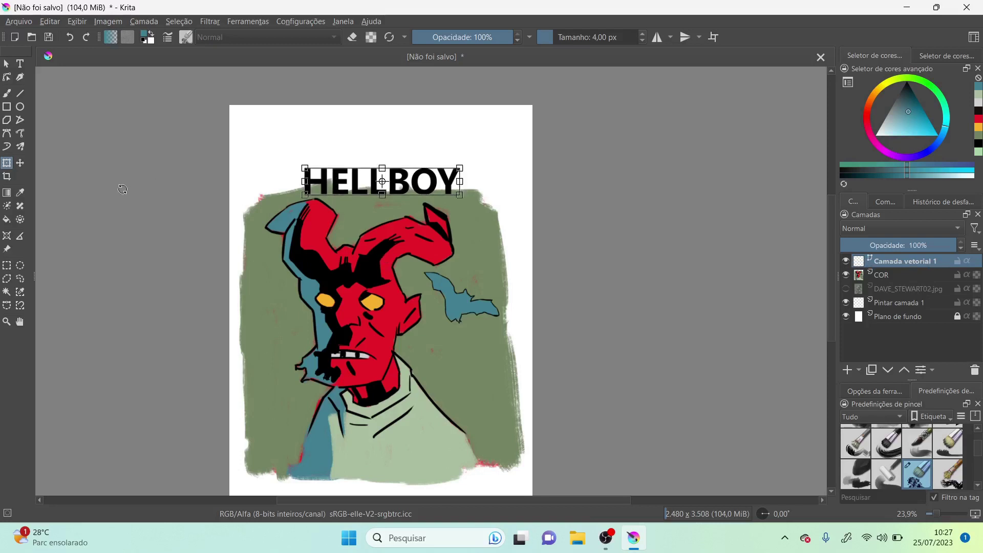
- Duplicate the HELLBOY title layer and offset the copy slightly up and to the left of the original
right_click(932, 260)
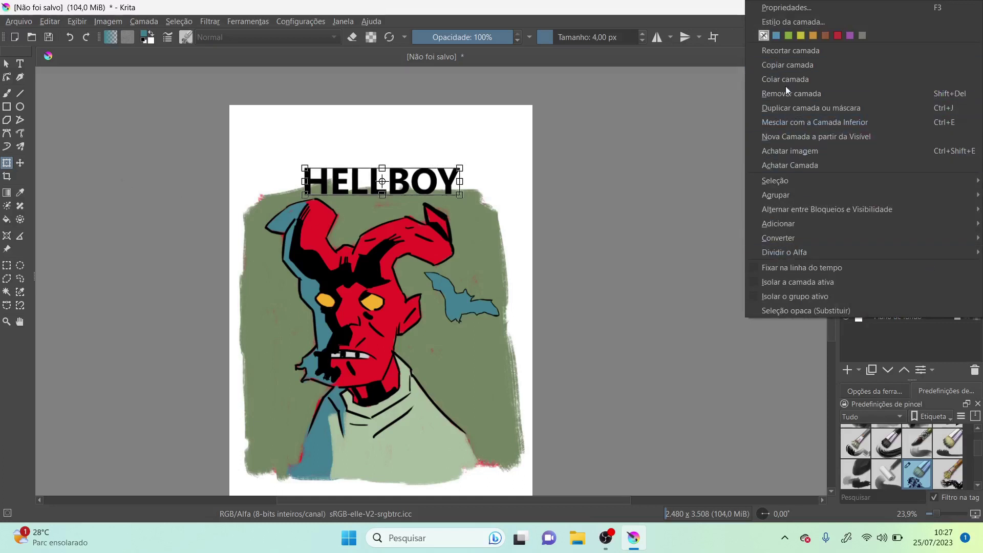
left_click(791, 109)
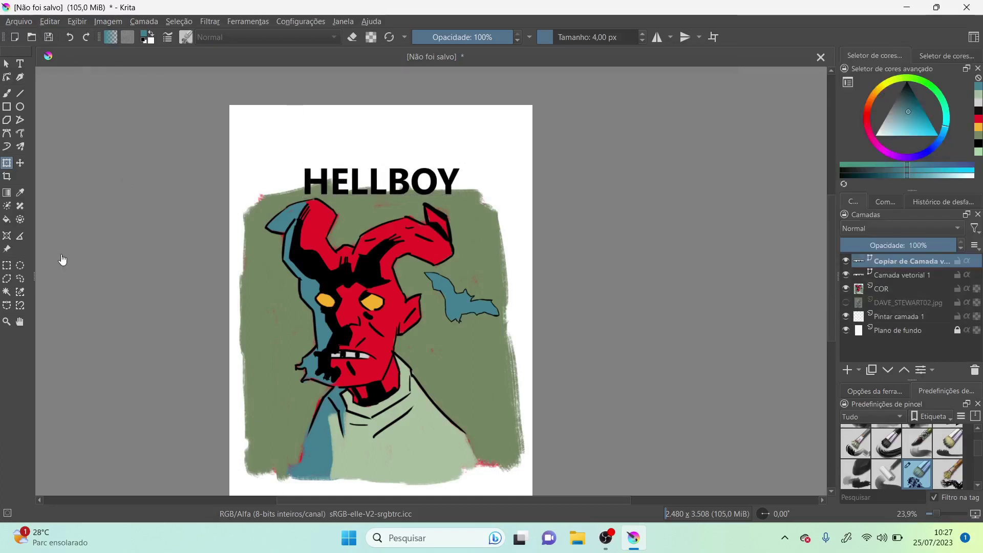
left_click(20, 163)
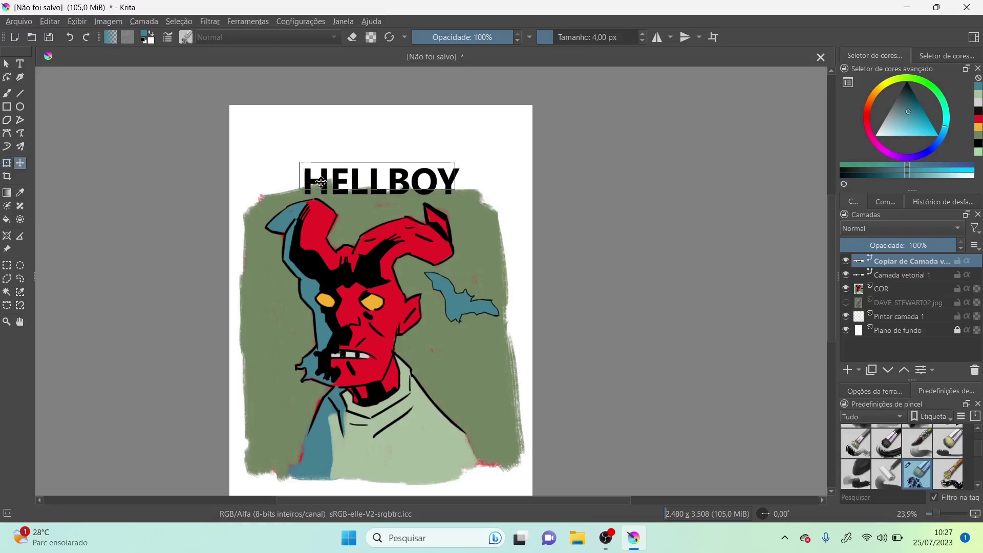
mouse_move(321, 182)
left_mouse_down()
mouse_move(309, 178)
mouse_move(322, 186)
left_mouse_up()
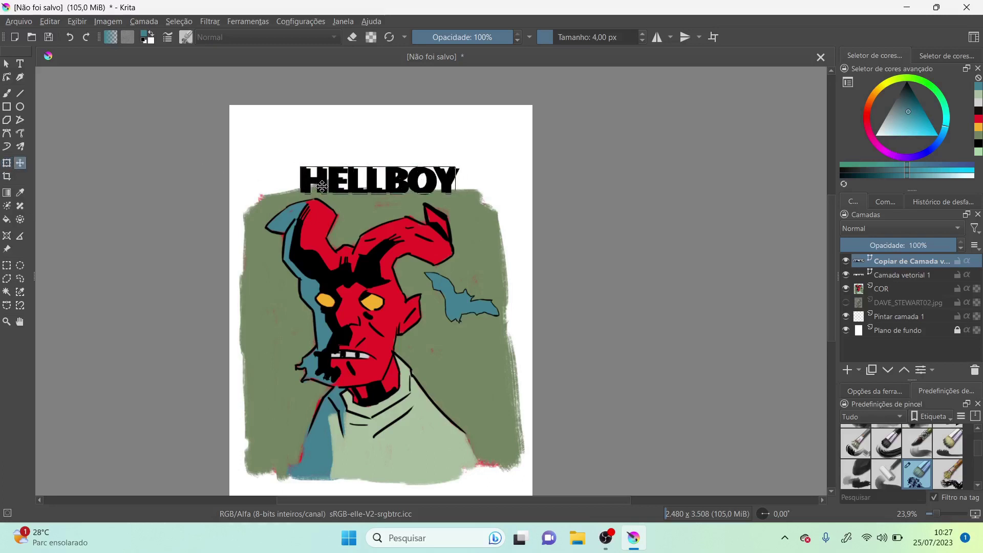
- Change the duplicated HELLBOY text to bright red and save the text edit, keeping the black title behind as a shadow
left_click(20, 63)
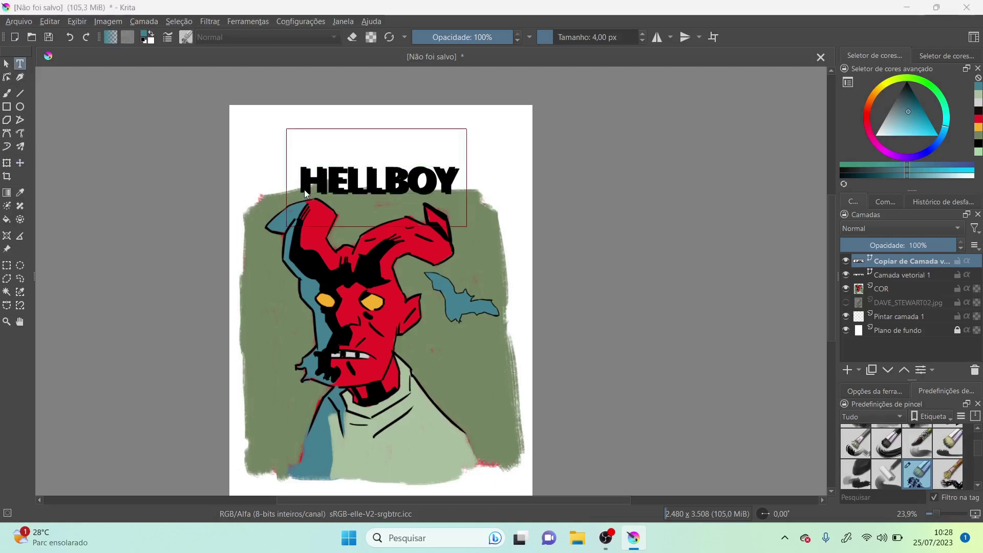
double_click(305, 189)
key("ctrl+a")
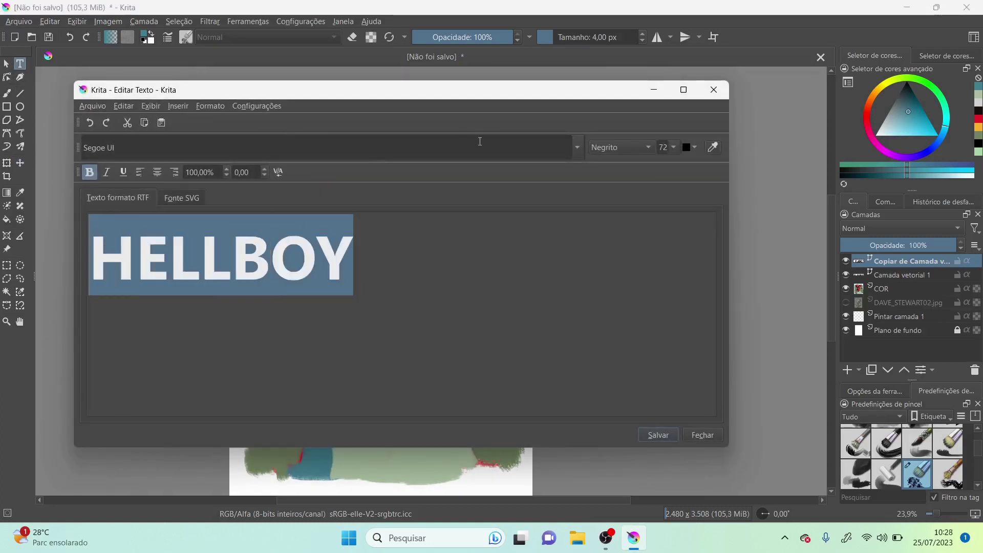
left_click(697, 147)
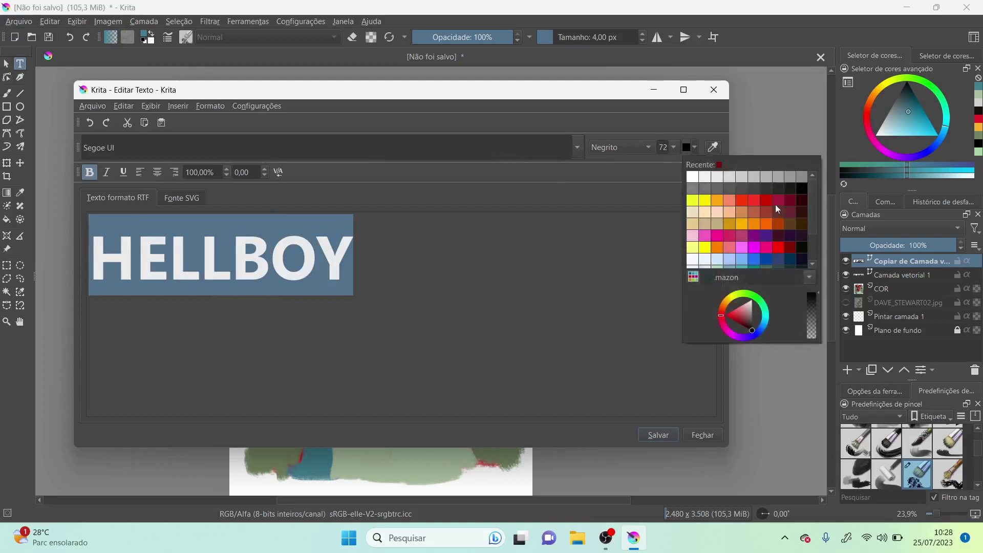
left_click(778, 248)
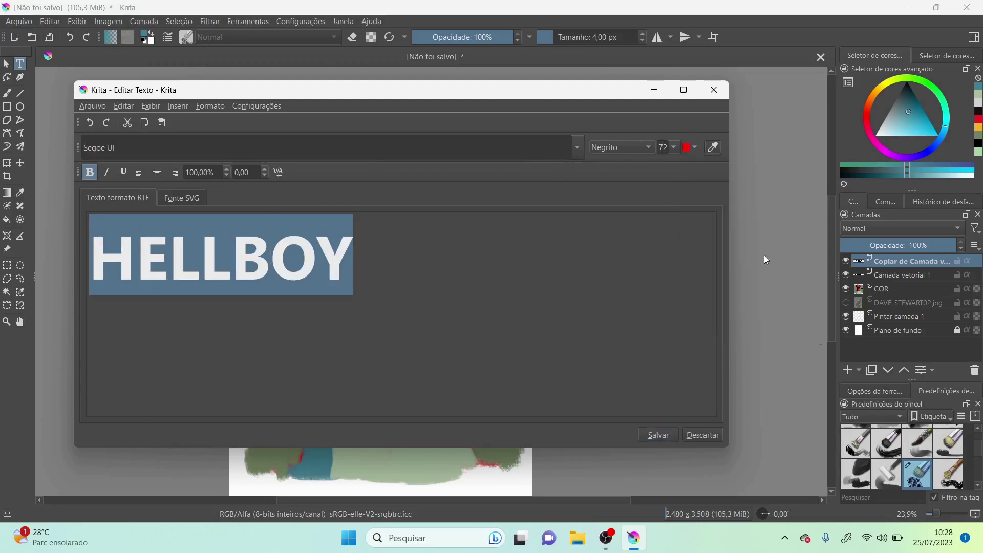
left_click(666, 435)
left_click(707, 434)
left_click(7, 322)
left_click_drag(210, 121, 567, 481)
left_click_drag(231, 90, 652, 436)
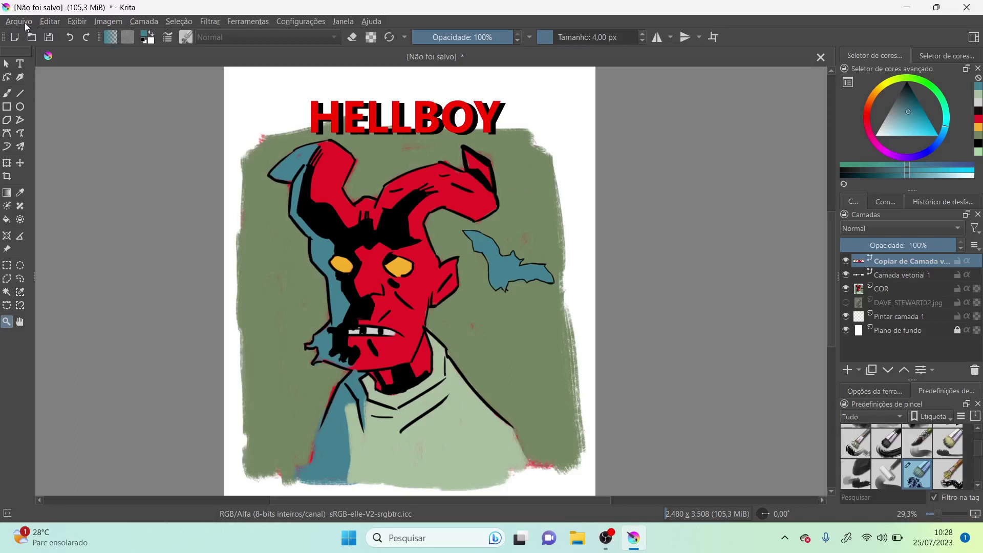
- Show the DAVE_STEWART02.jpg reference layer and delete it from the document
left_click(846, 302)
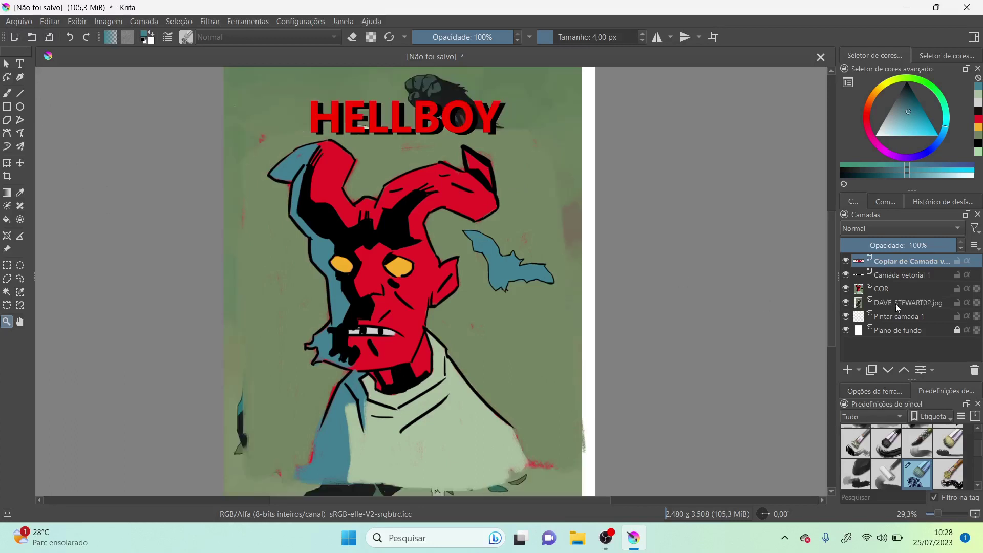
left_click(895, 303)
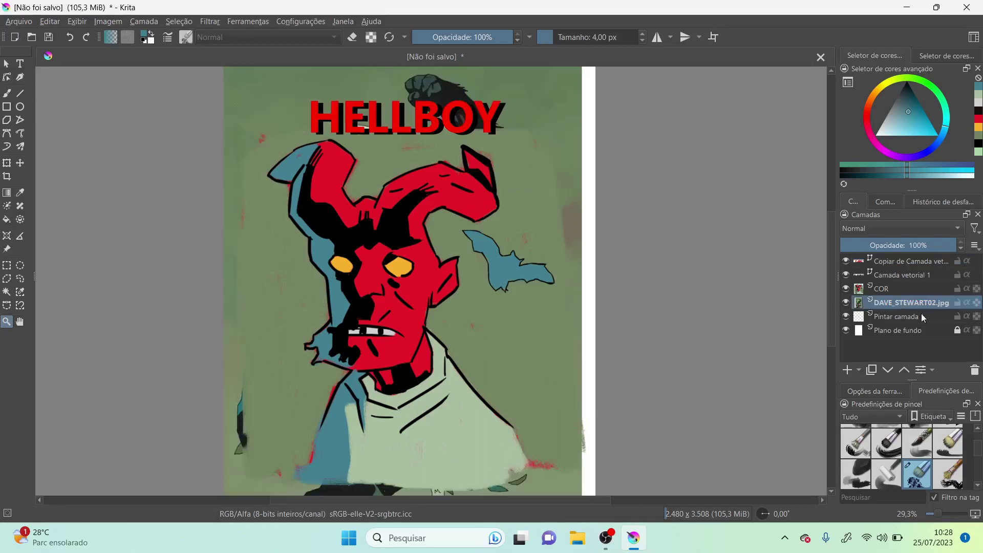
left_click(978, 375)
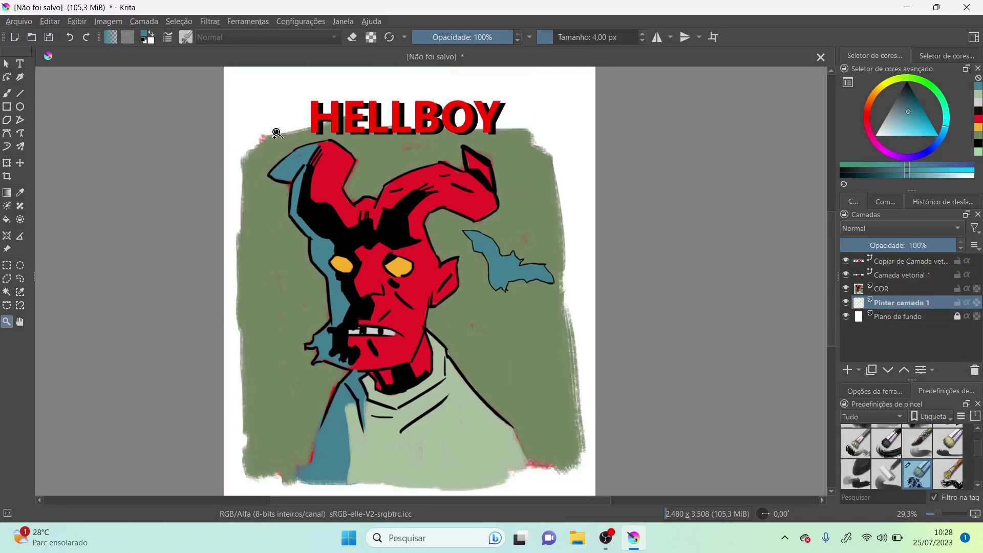
- Save the document as a Krita (.kra) file named HELLBOY in the Área de Trabalho folder
left_click(24, 22)
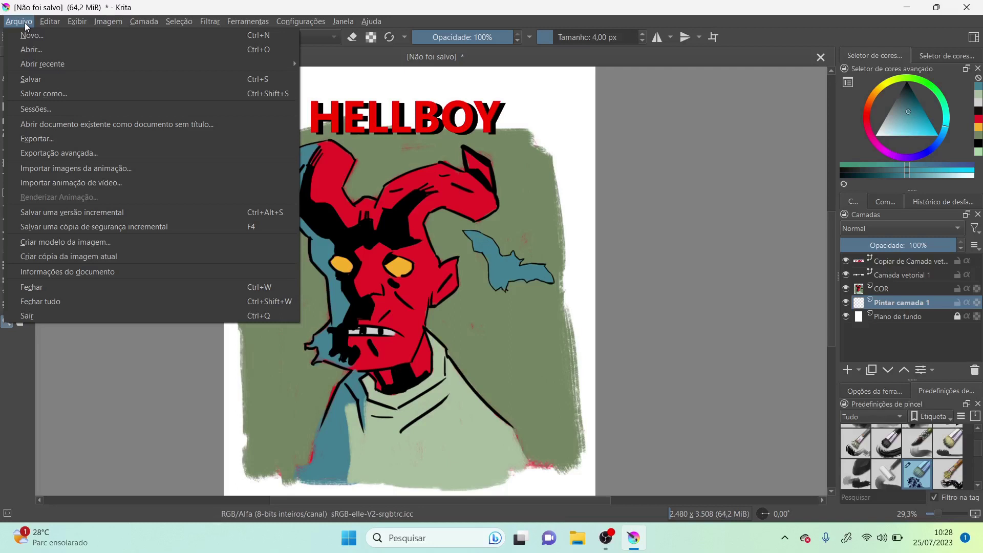
left_click(56, 93)
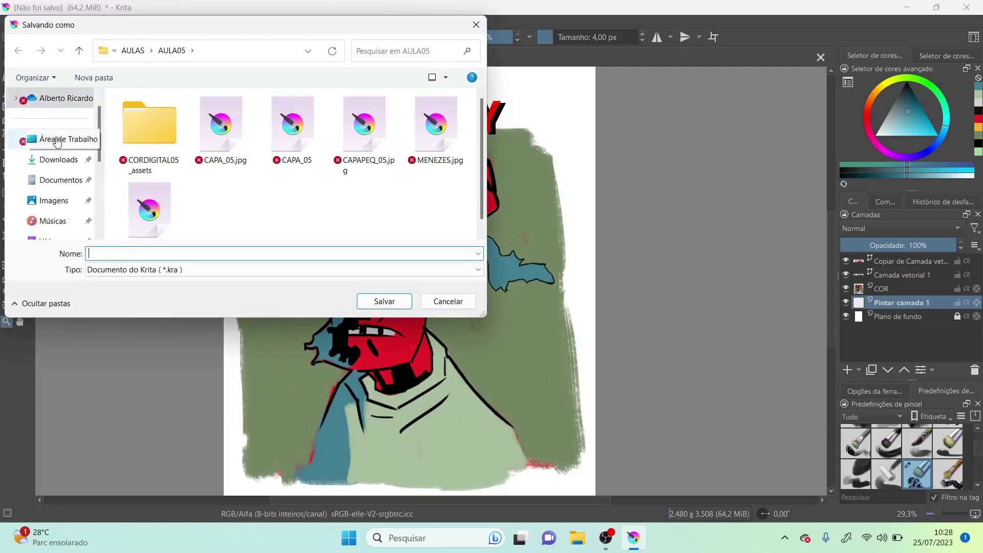
left_click(57, 140)
left_click(189, 250)
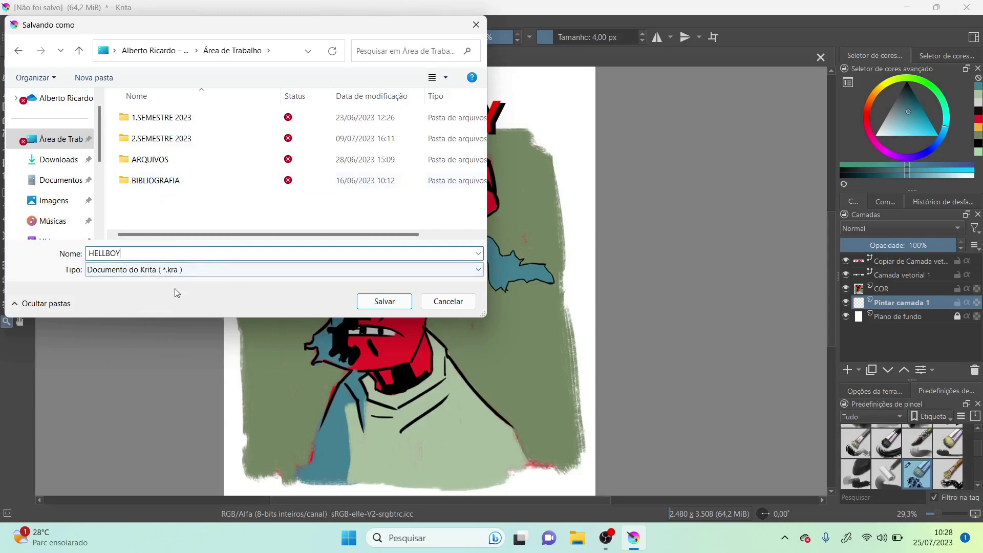
left_click(384, 301)
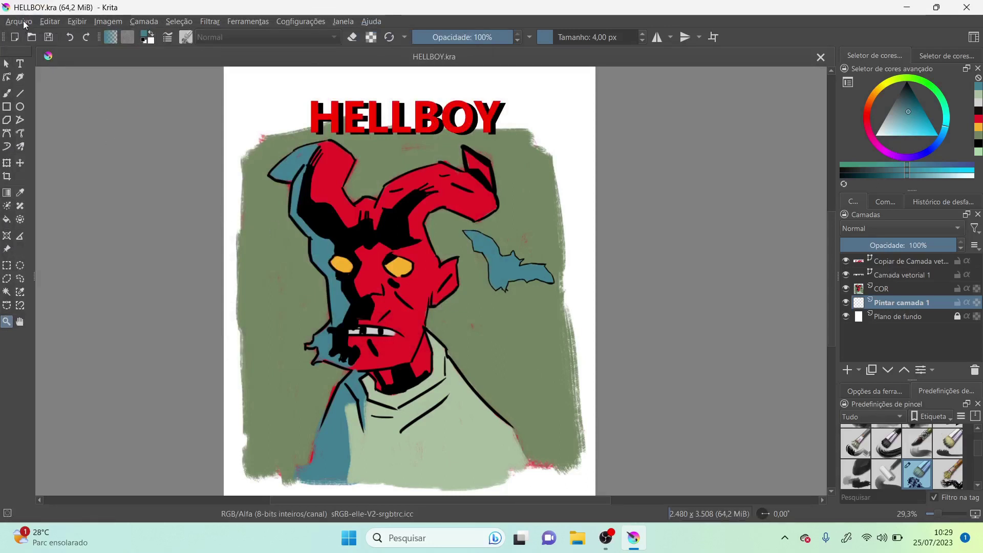
- Check the print resolution in the image scaling settings and accept them without changes
left_click(102, 22)
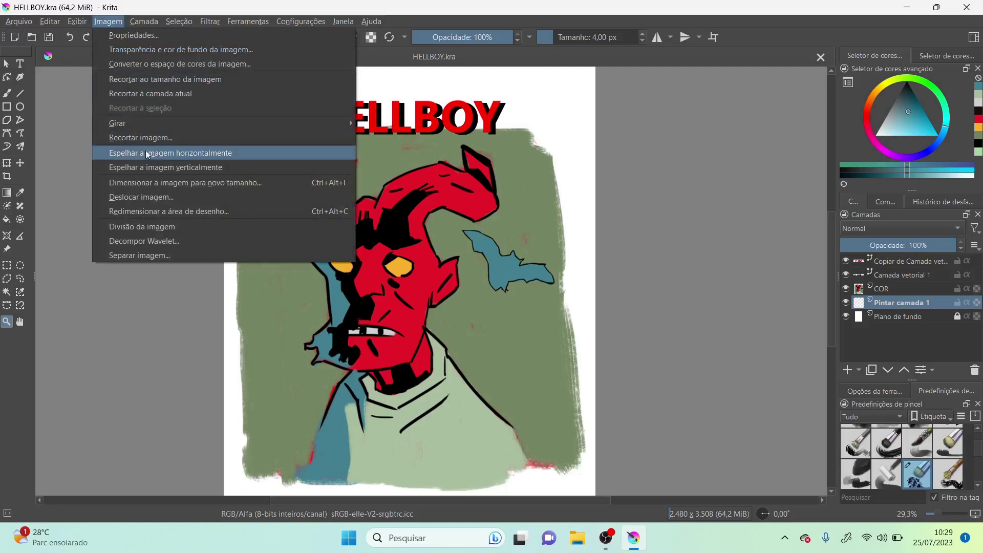
left_click(160, 183)
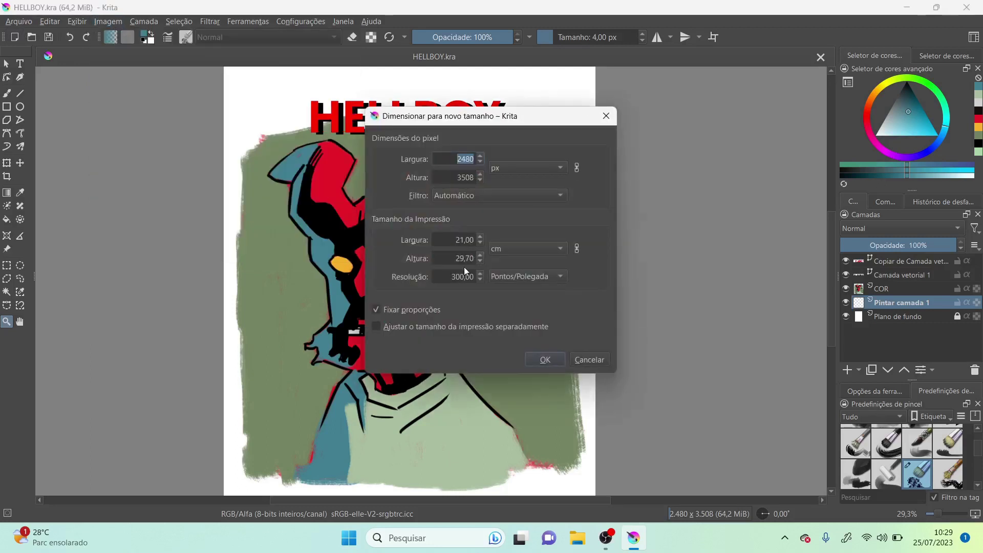
left_click_drag(447, 279, 482, 278)
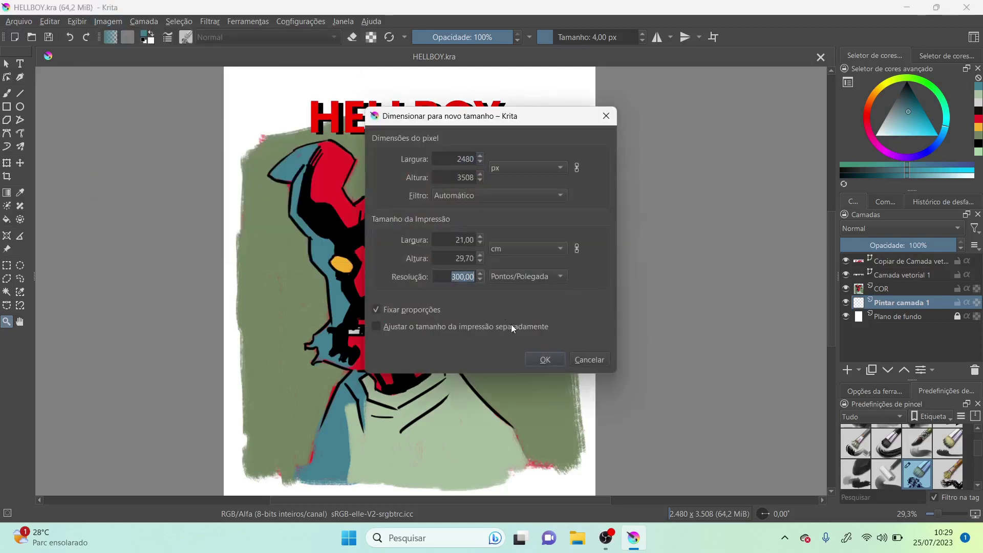
left_click(545, 359)
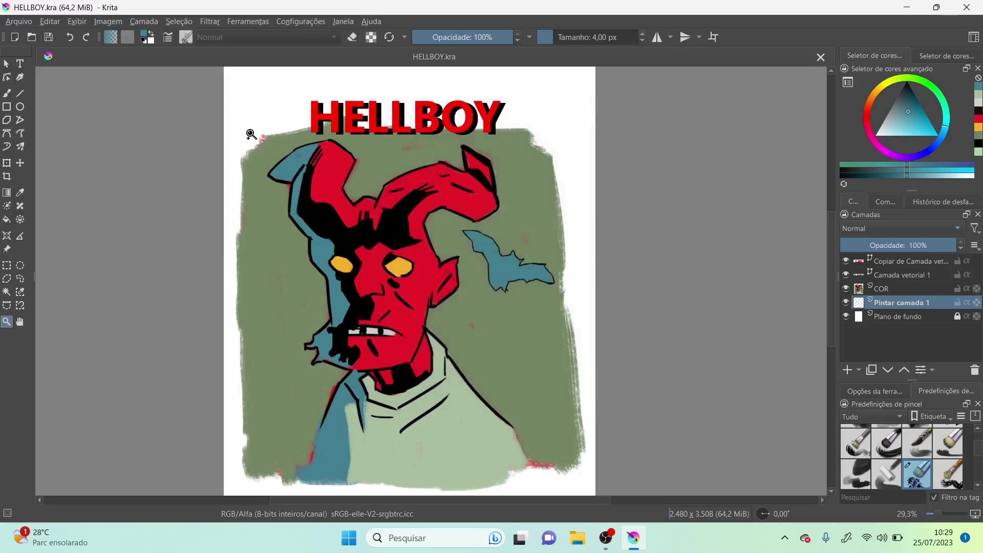
- Save a JPEG version on the desktop at 100% quality, appending an underscore and the author's name to HELLBOY in the file name
left_click(20, 23)
left_click(60, 95)
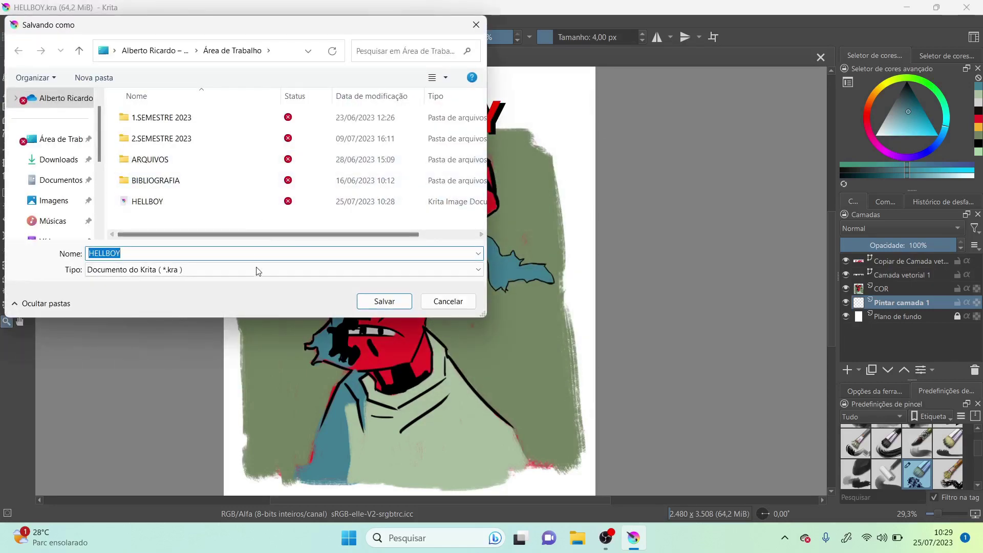
left_click(256, 270)
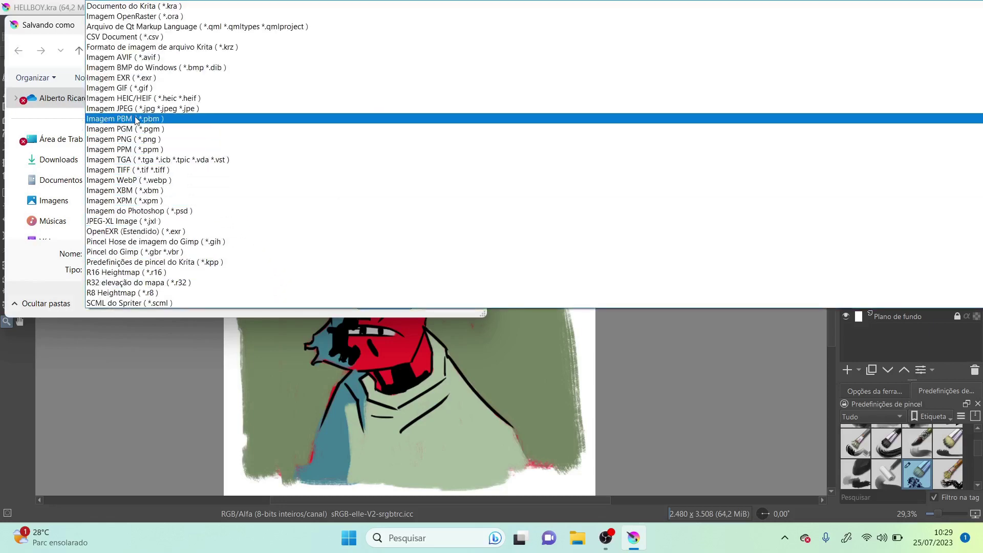
left_click(144, 109)
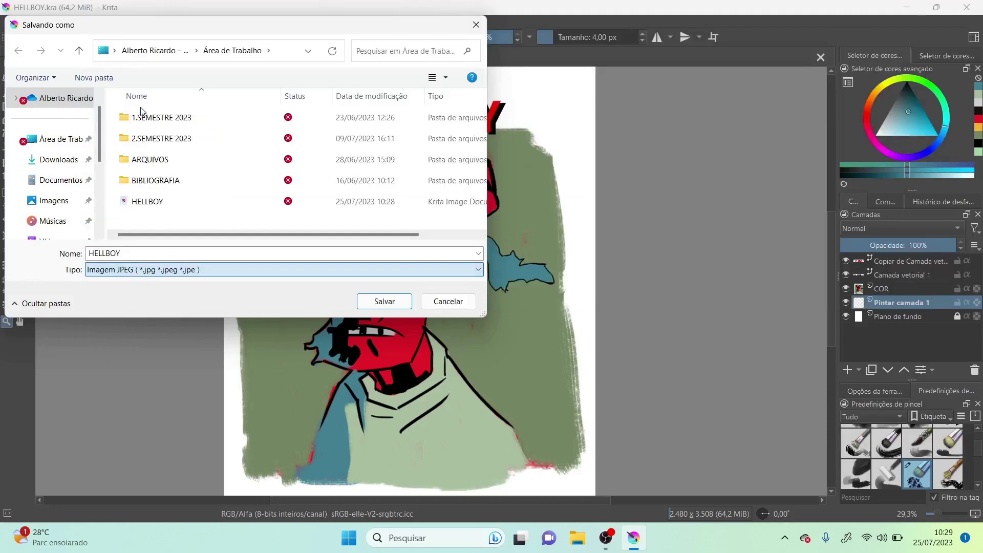
double_click(133, 252)
left_click(132, 253)
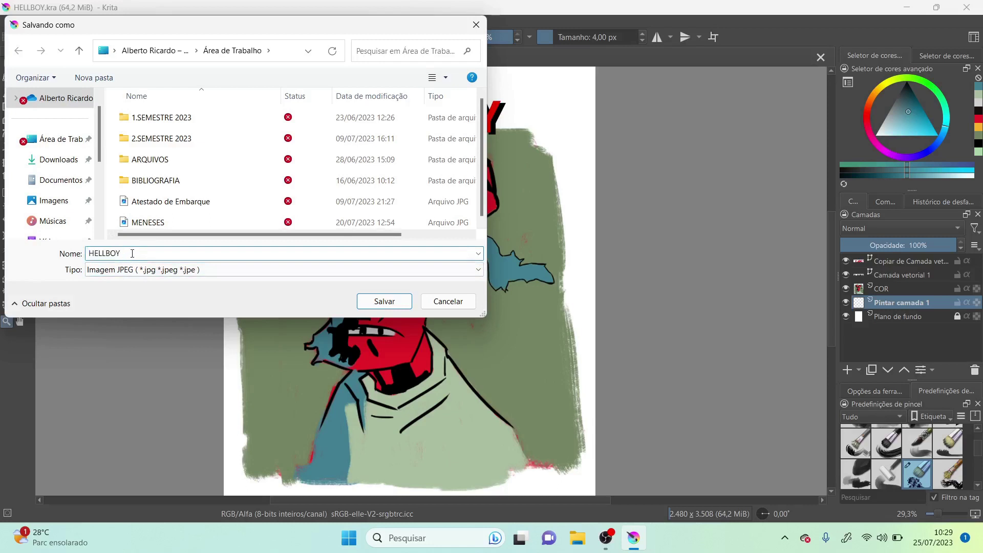
type("_ALBERTOPESSOA")
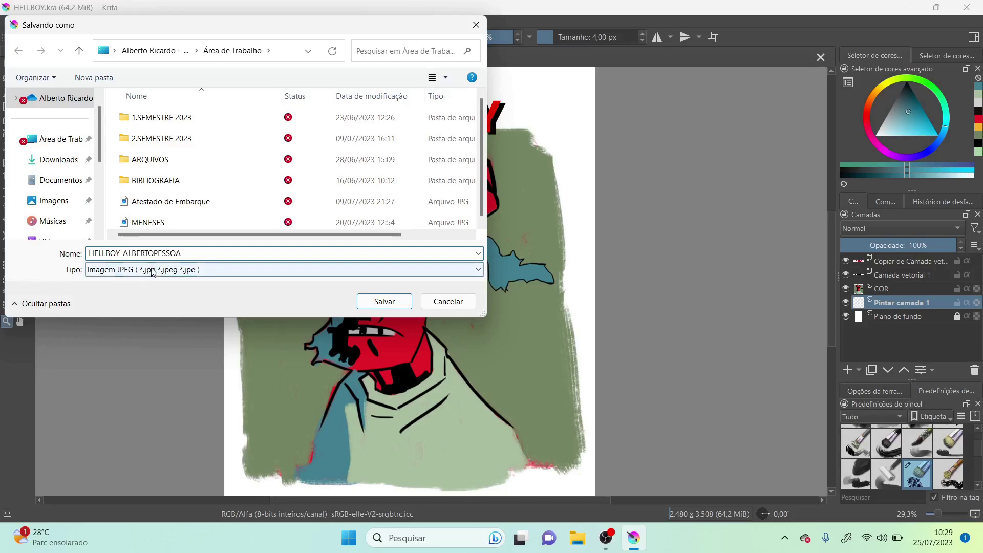
left_click(383, 302)
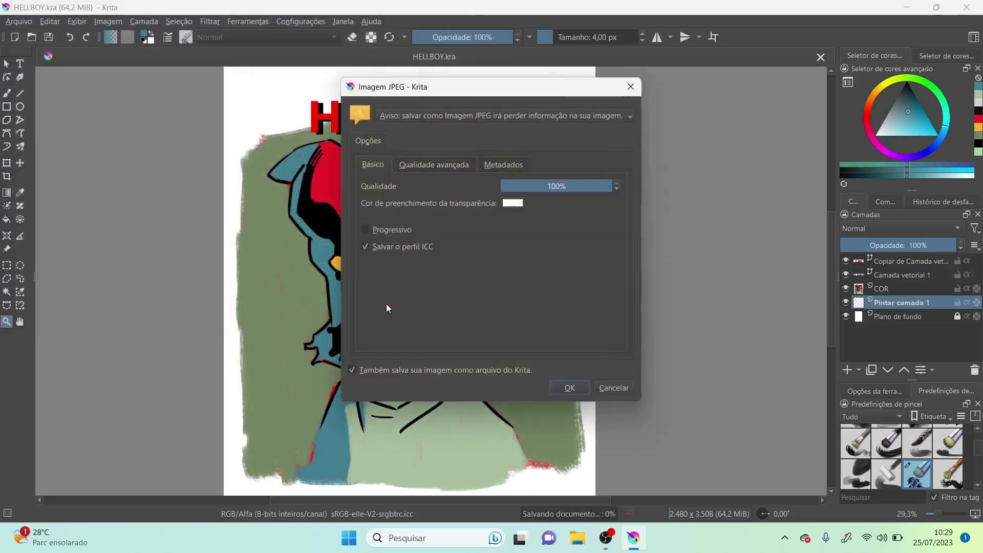
left_click(570, 387)
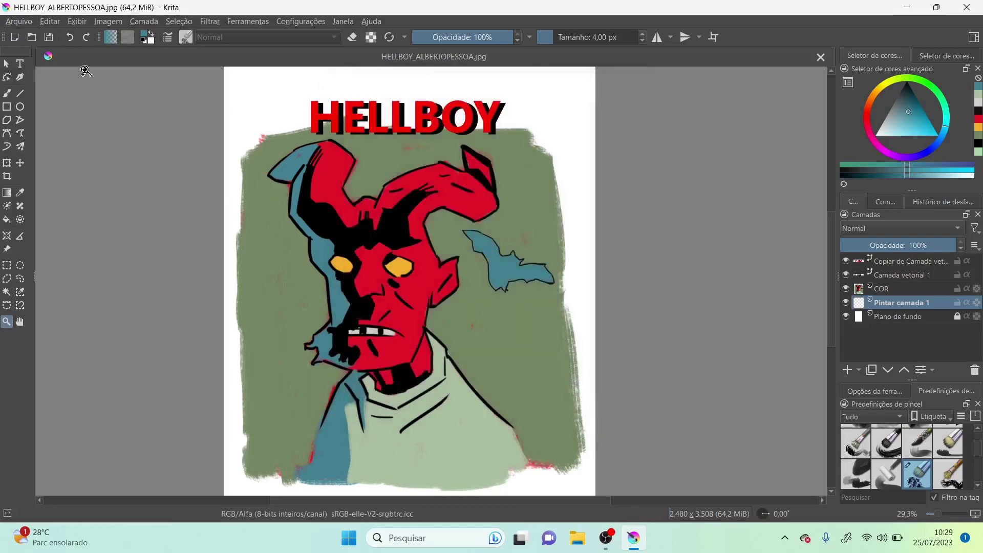
- Scale the JPEG image down by setting its resolution to 72 pixels per inch with proportions locked
left_click(104, 21)
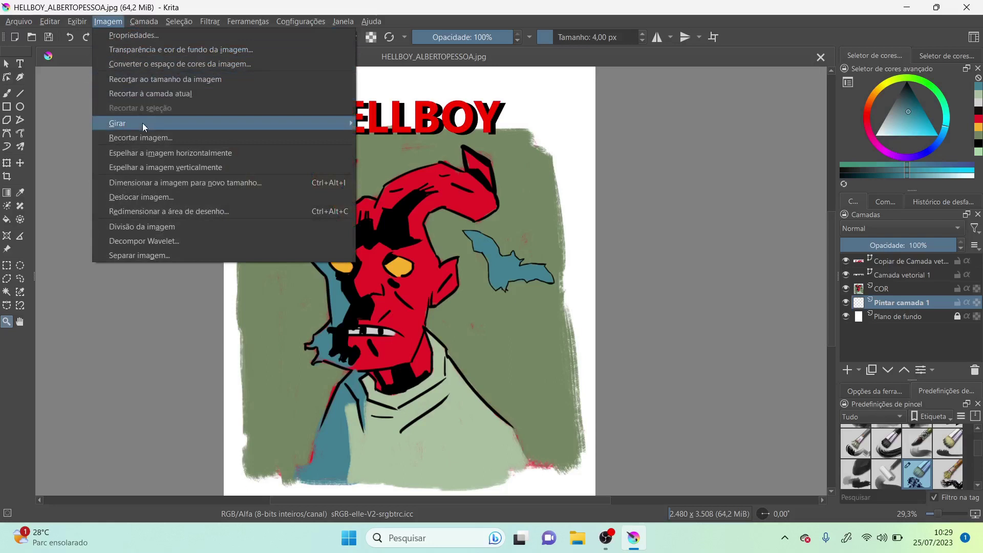
left_click(144, 182)
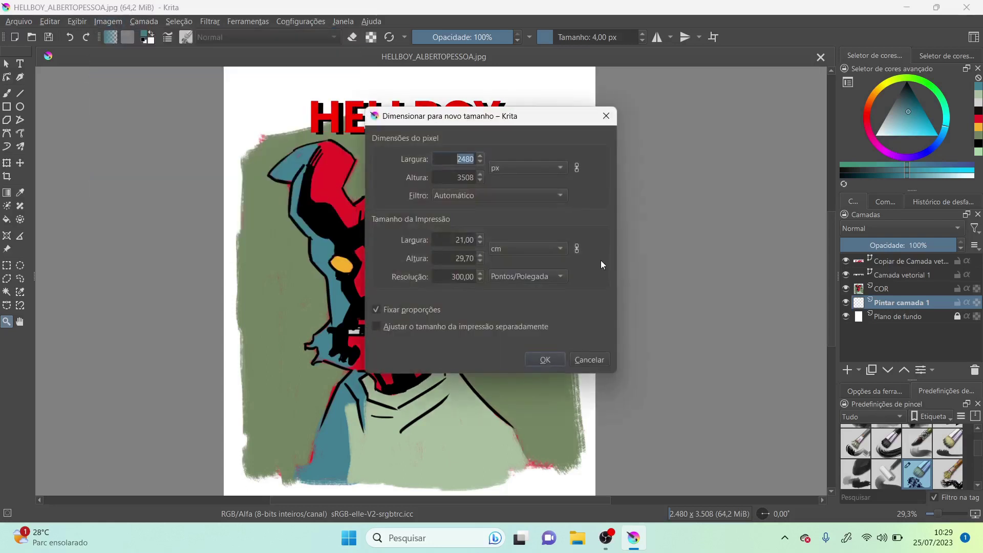
left_click_drag(441, 279, 482, 289)
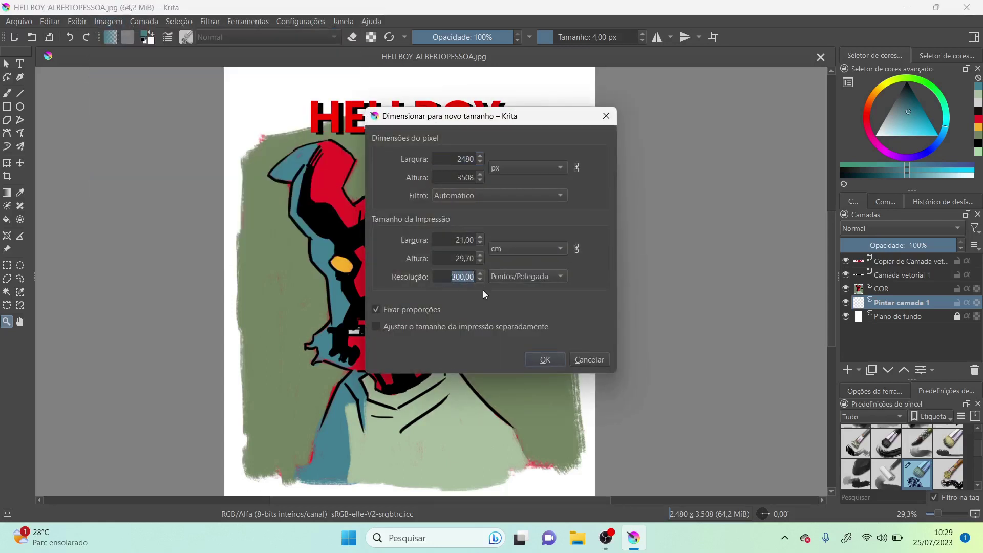
type("72")
left_click(545, 360)
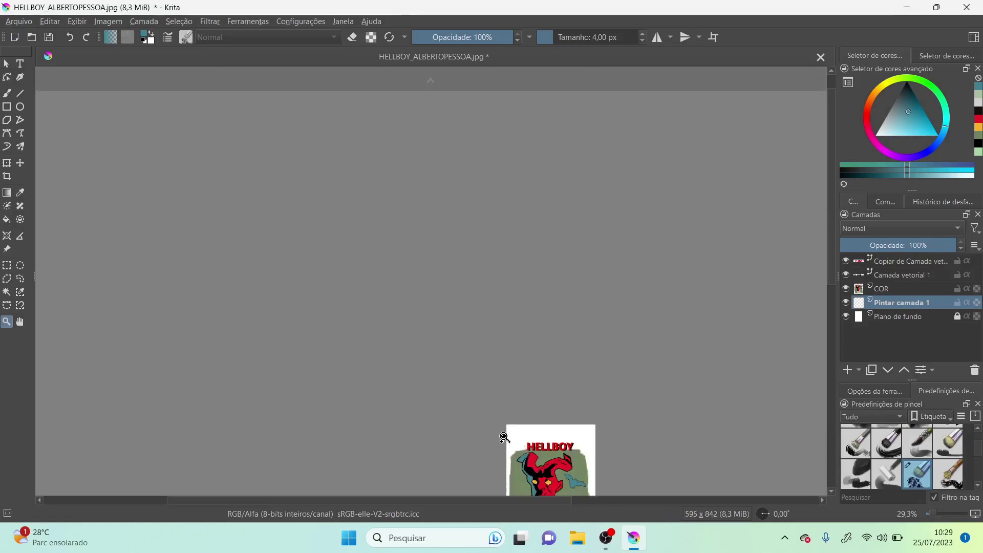
left_click_drag(611, 485, 614, 498)
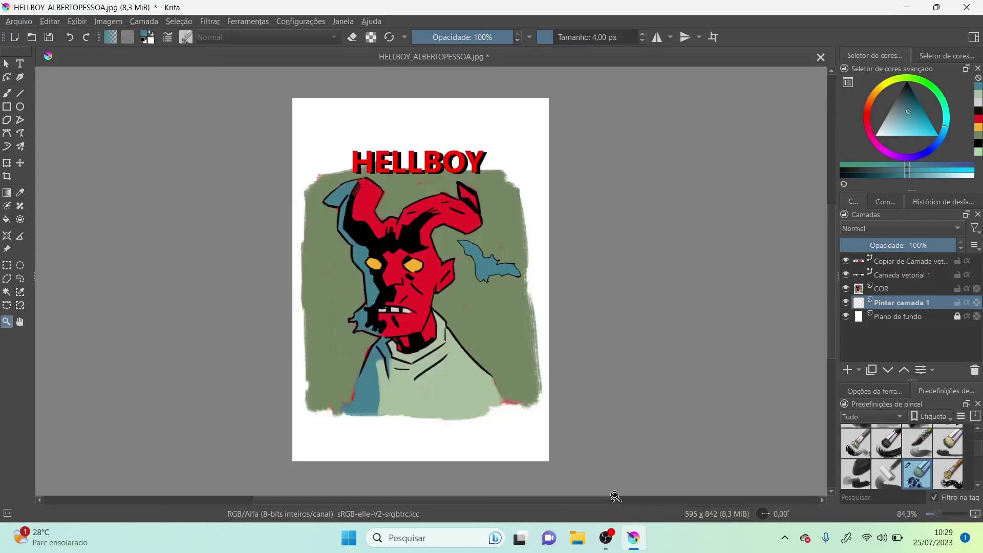
- Save the reduced image as a separate JPEG at 100% quality, appending PEQ to the existing file name
left_click(23, 21)
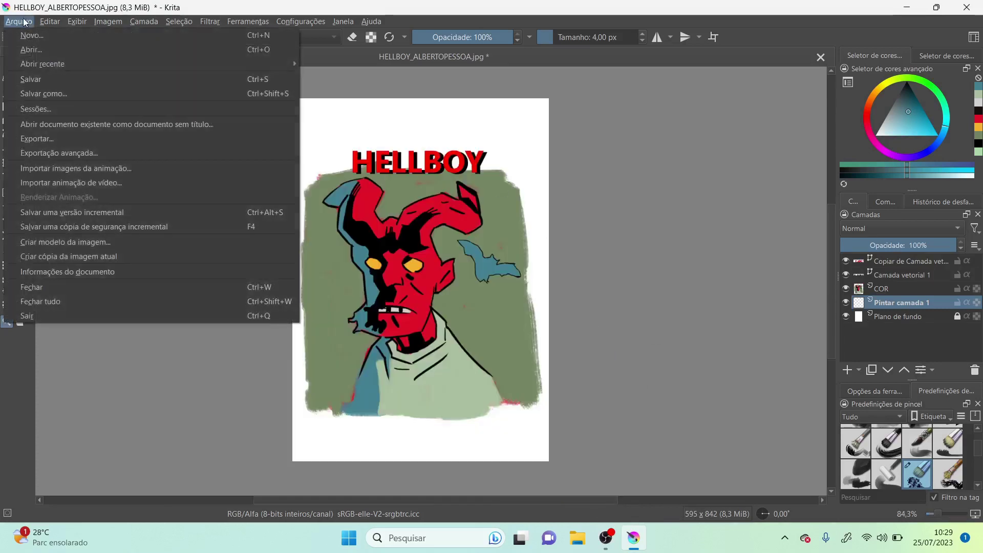
left_click(55, 92)
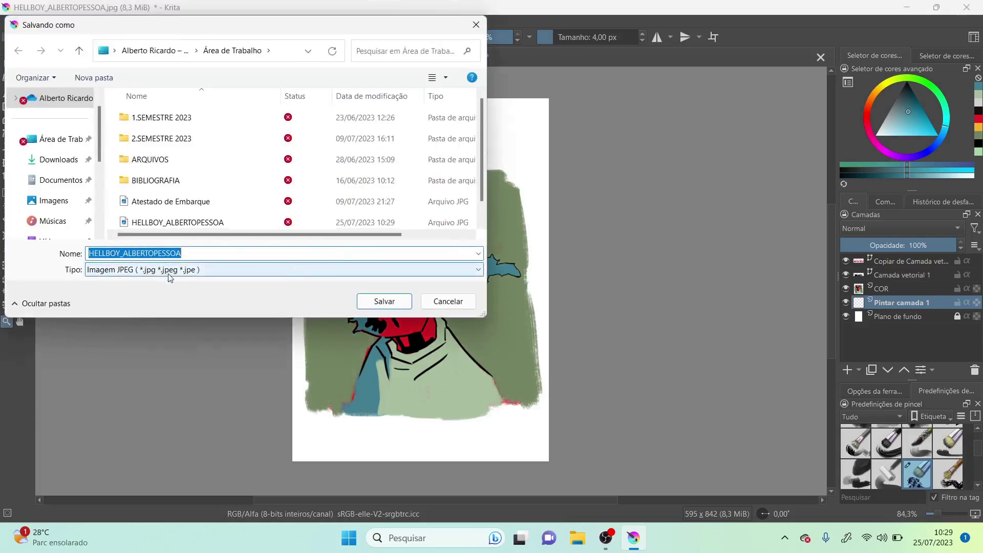
left_click(188, 256)
type("PEQ")
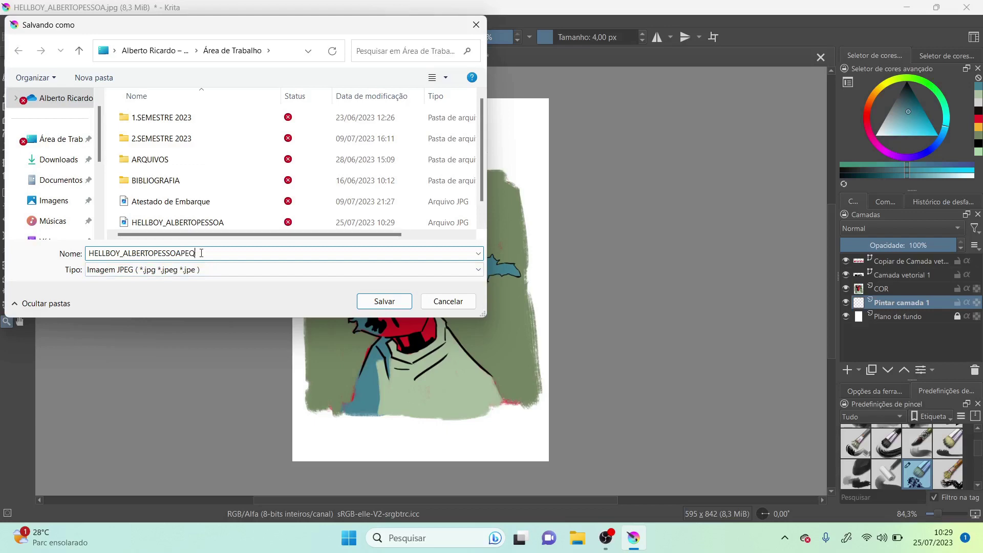
left_click(389, 302)
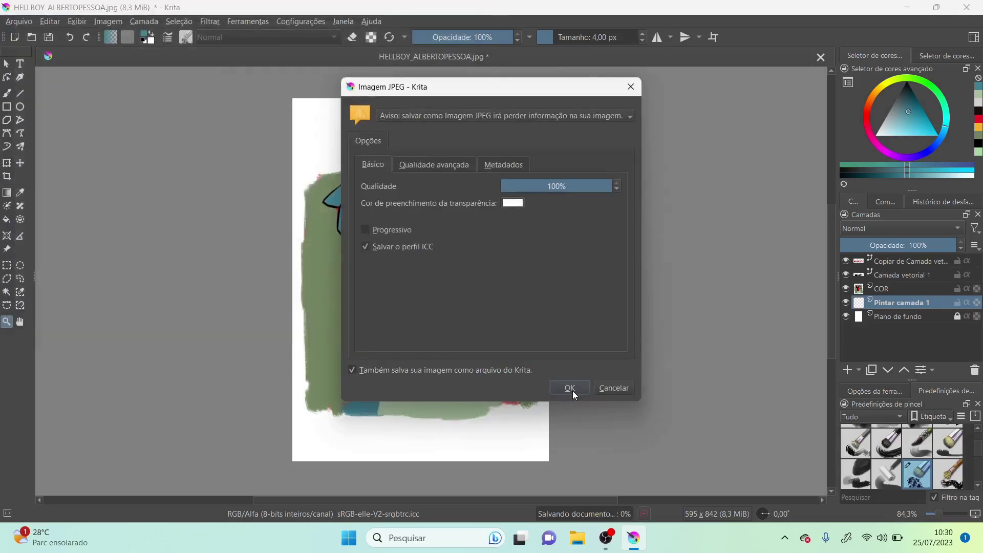
left_click(570, 389)
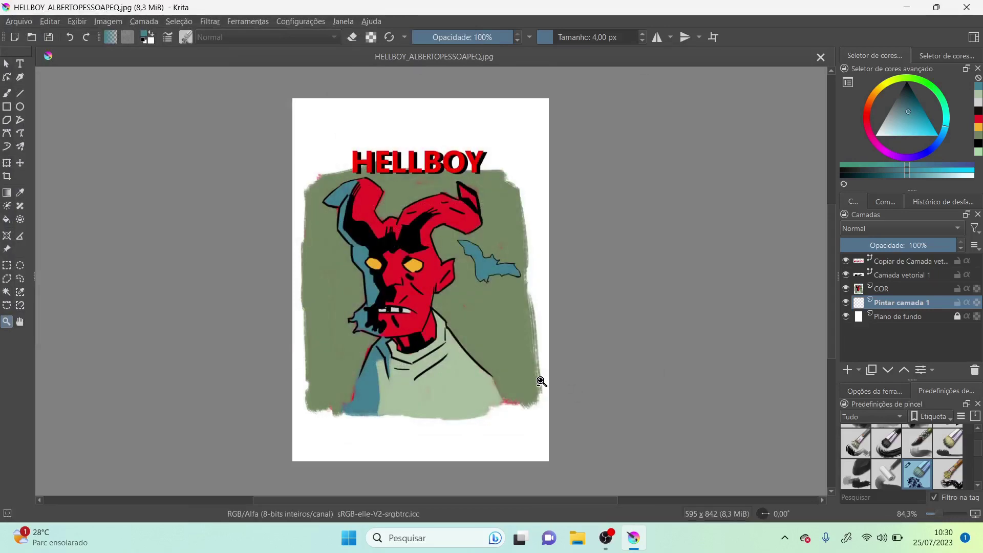
- Close and reopen the reduced PEQ JPEG, and check its print resolution in the image scaling settings without applying changes
key("ctrl+w")
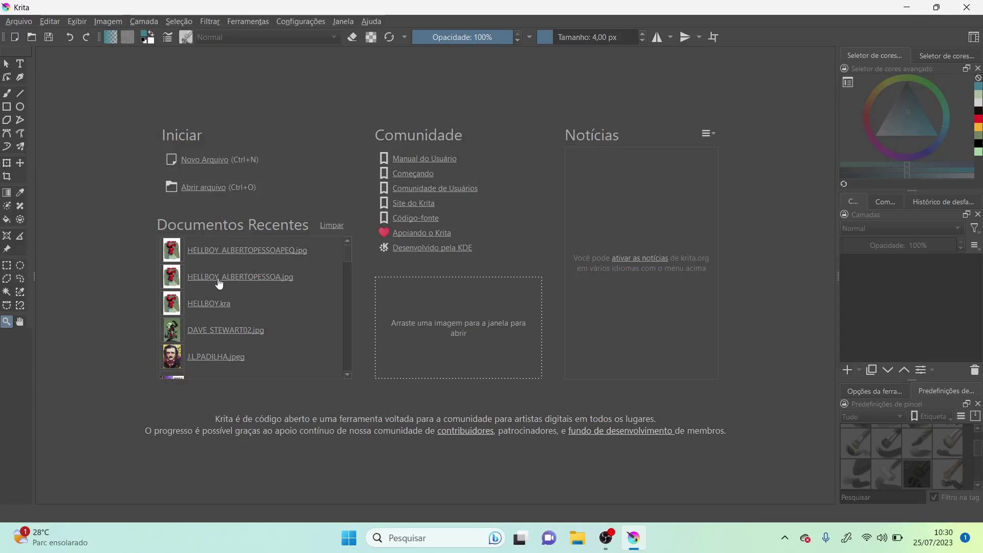
left_click(221, 256)
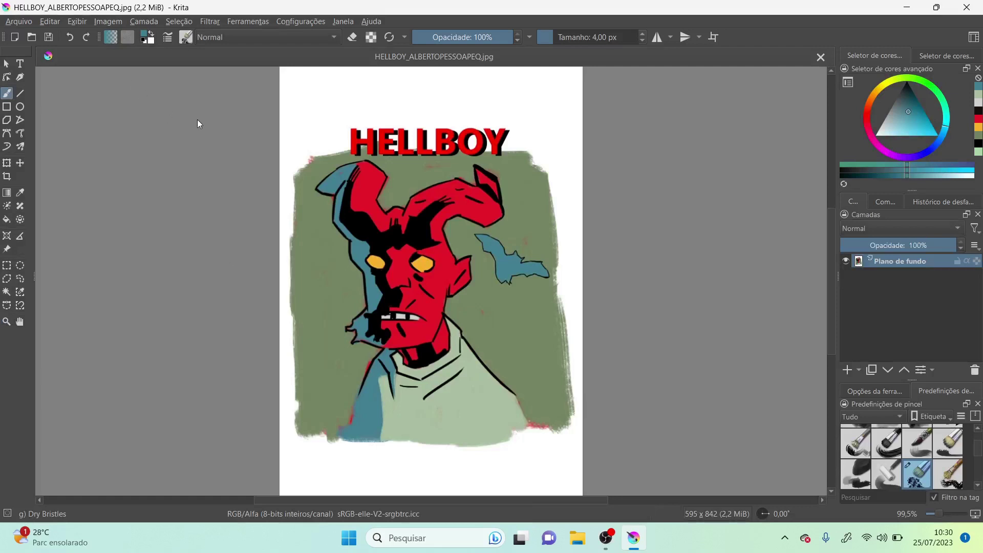
left_click(113, 24)
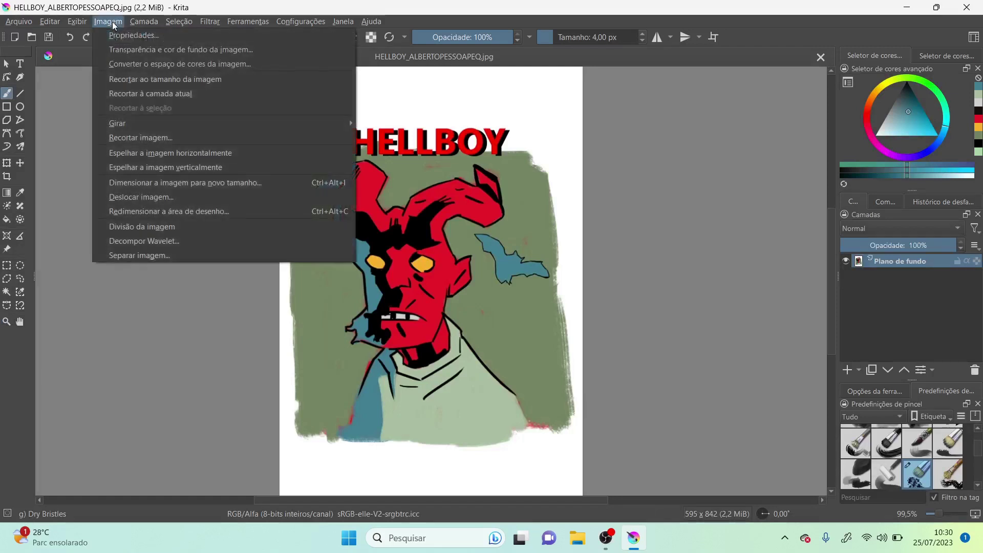
left_click(150, 181)
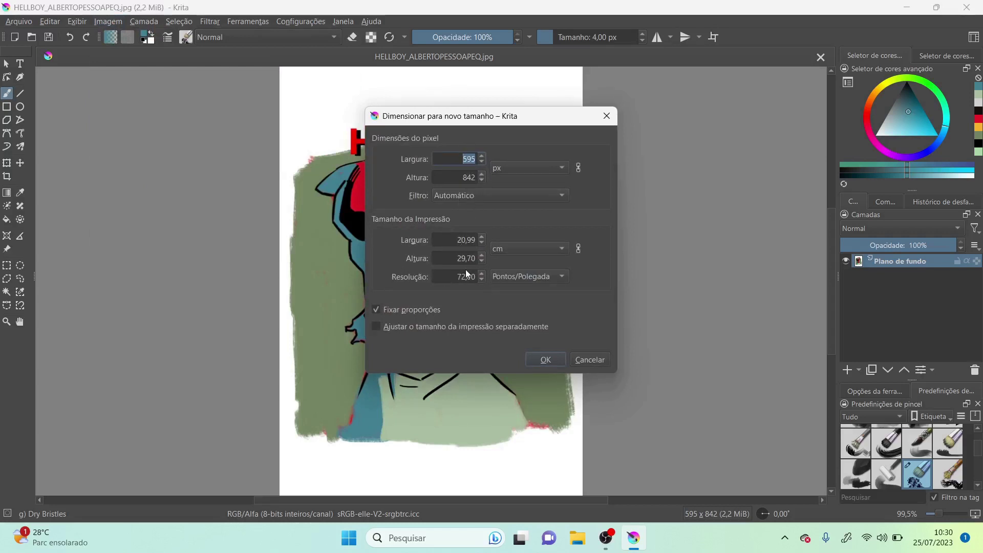
left_click(589, 358)
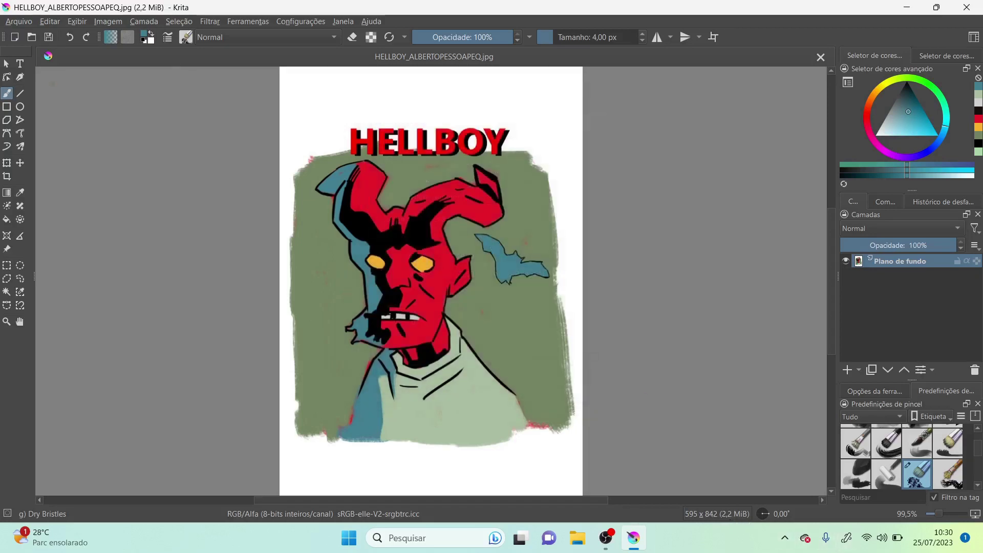
- Open the full-resolution HELLBOY JPEG from the Área de Trabalho folder alongside the reduced version
left_click(18, 21)
left_click(33, 50)
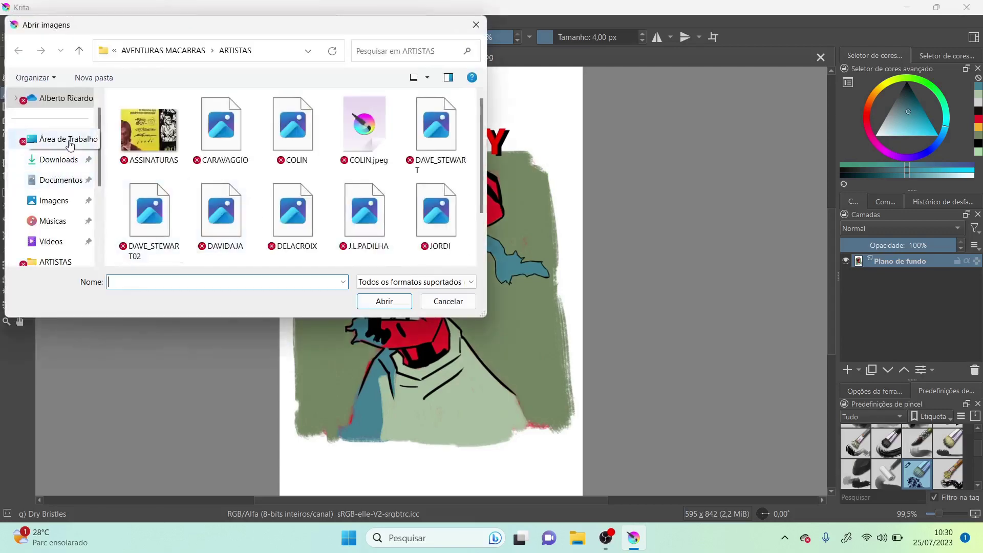
left_click(61, 139)
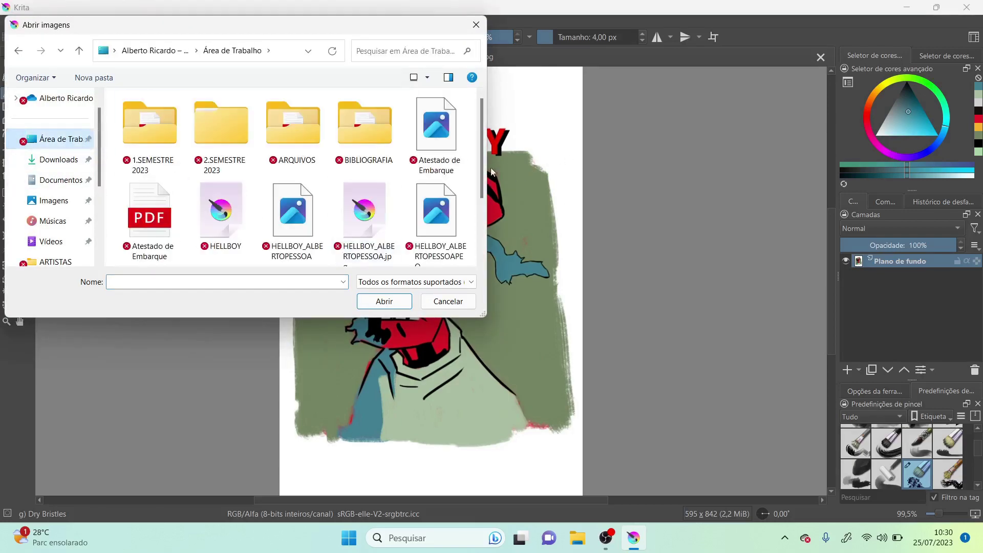
double_click(303, 228)
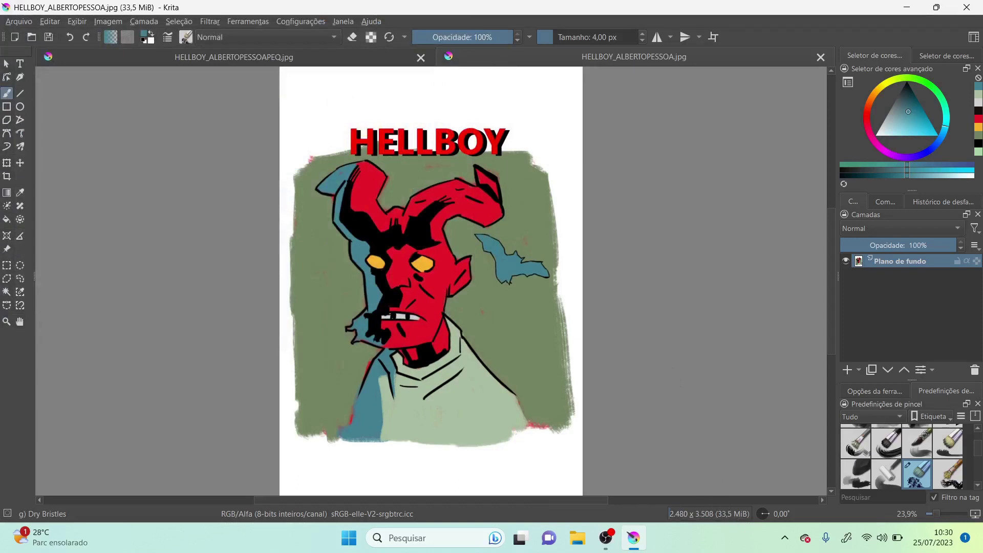
- Compare the line detail around the eyes and face in the full-resolution and reduced JPEGs at high magnification
left_click(7, 322)
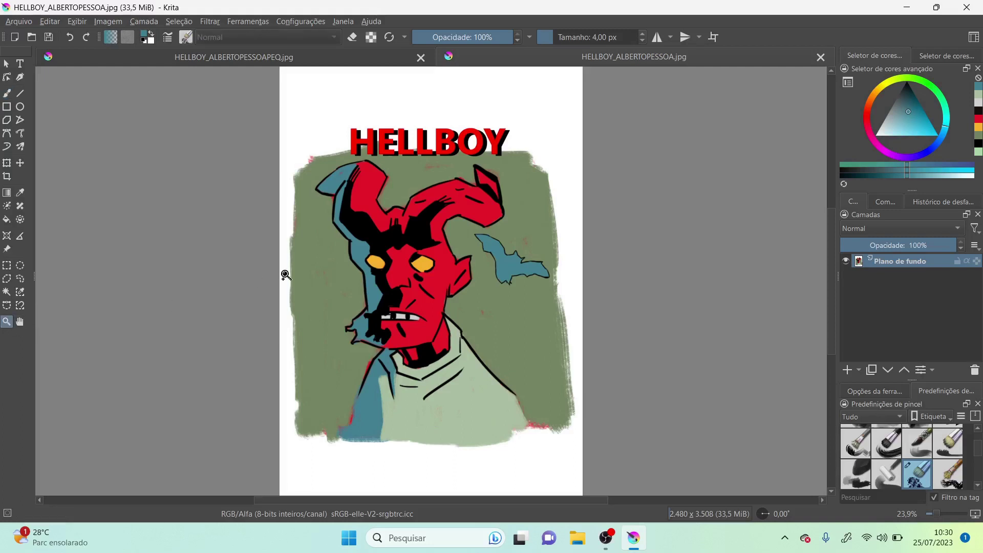
left_click_drag(306, 151, 487, 336)
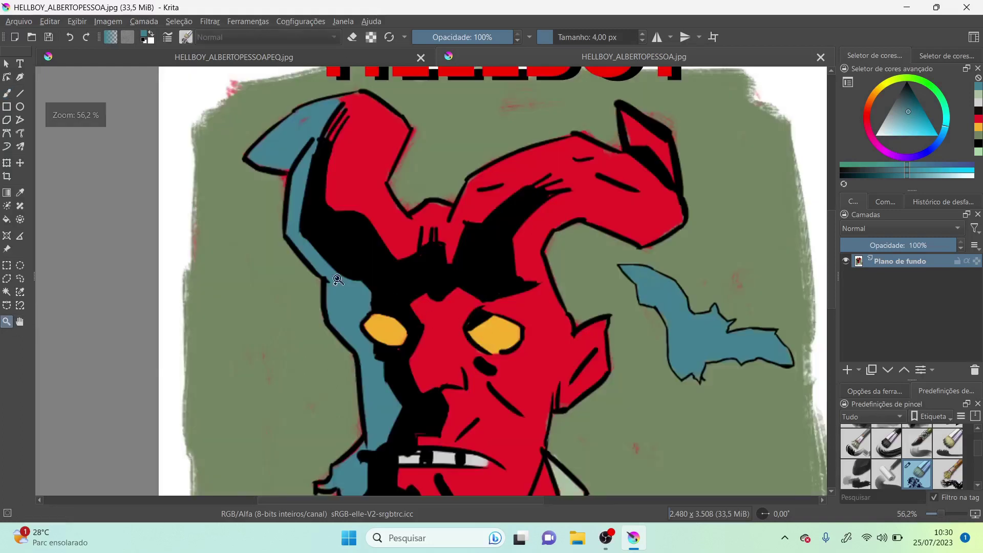
left_click_drag(256, 210, 766, 467)
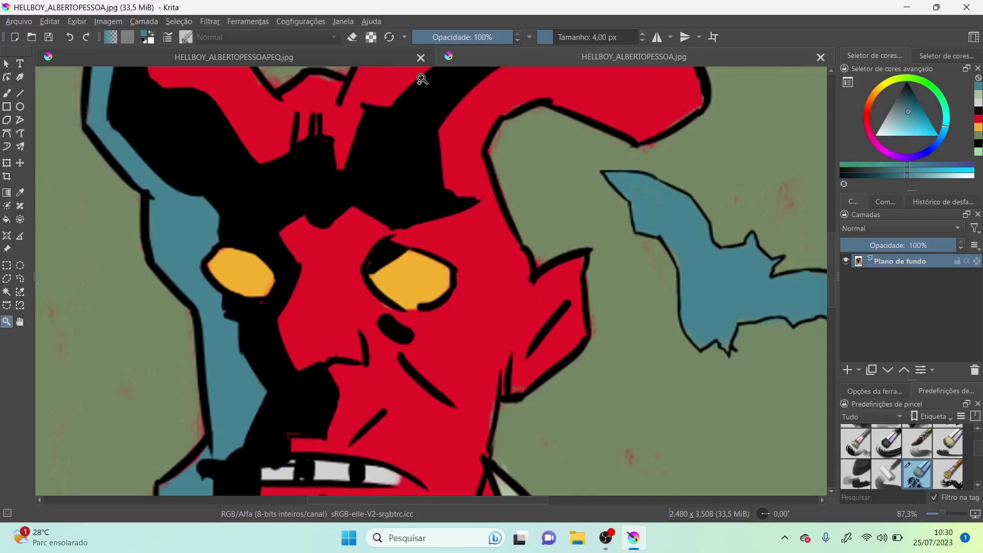
left_click(365, 55)
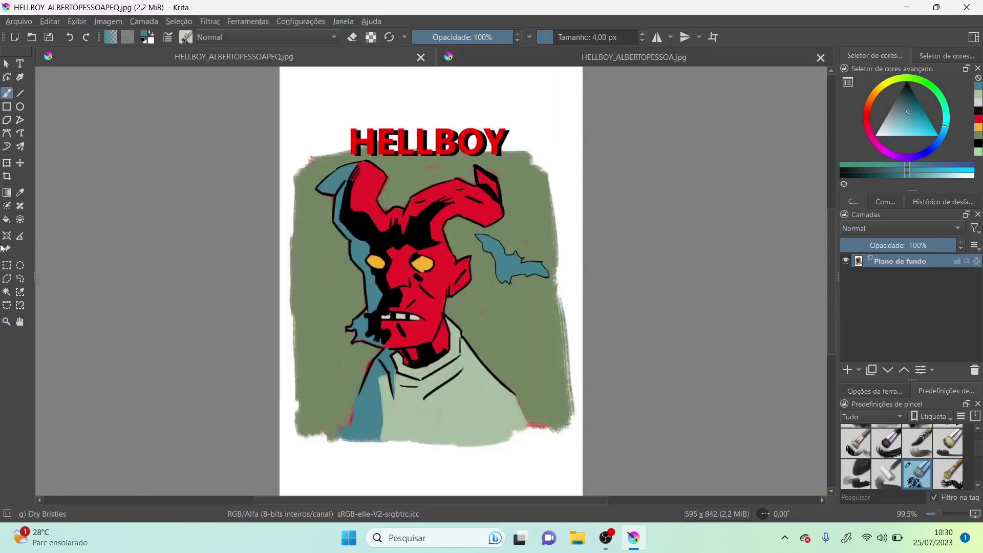
left_click(7, 322)
left_click_drag(353, 223, 483, 344)
left_click_drag(266, 151, 665, 389)
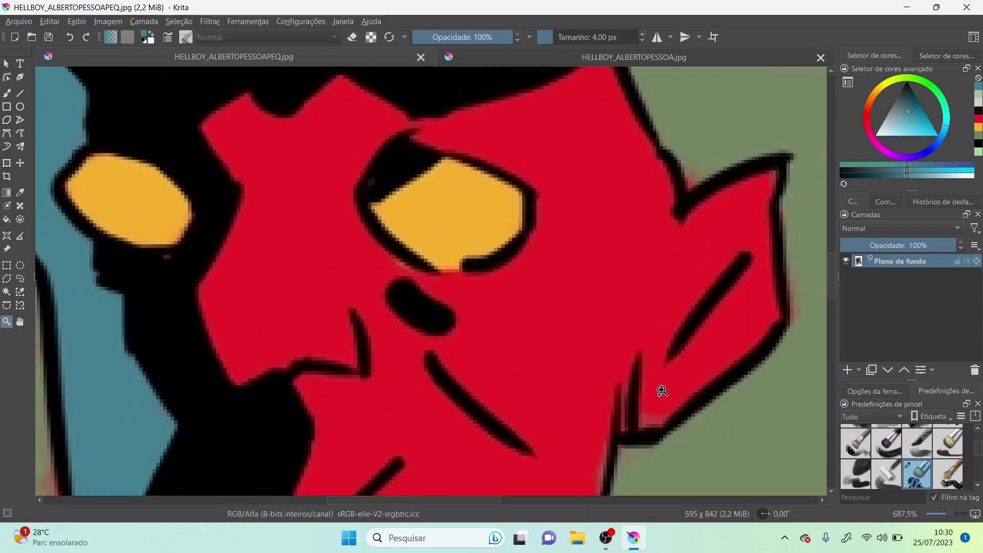
scroll(662, 391, "down", 10)
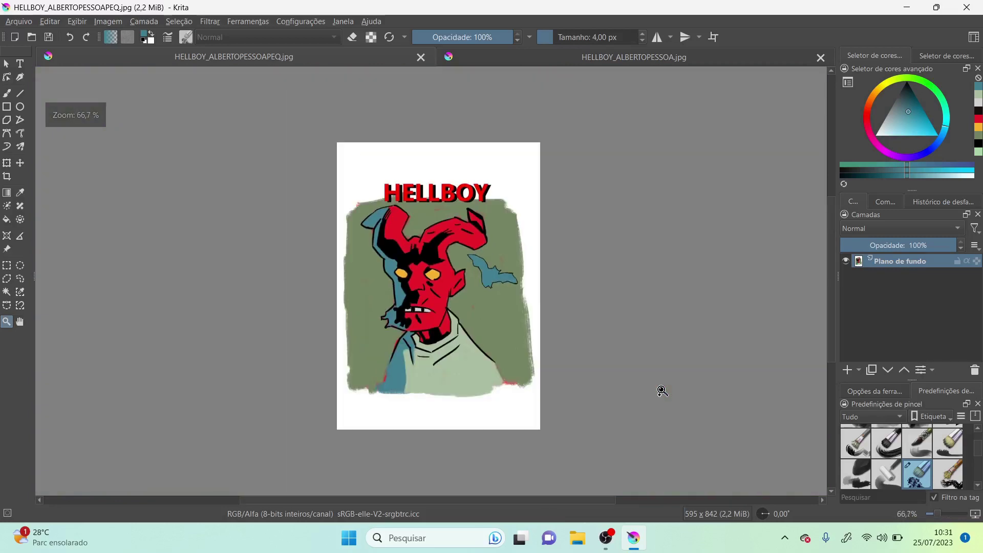